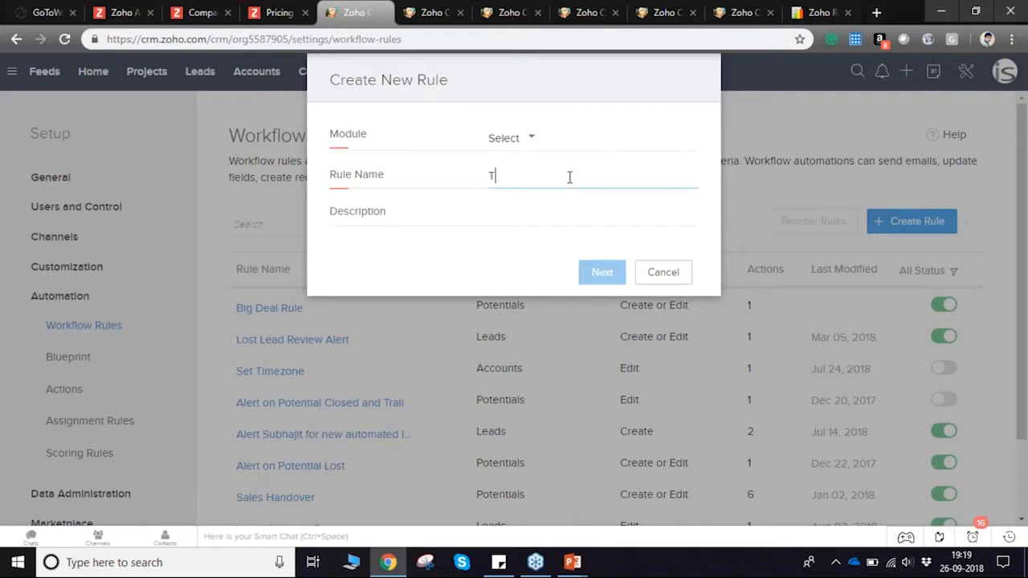
Step: Start a new workflow rule for the Leads module, named Test and described as Test Demo
{"action": "left_click", "coordinate": [522, 150]}
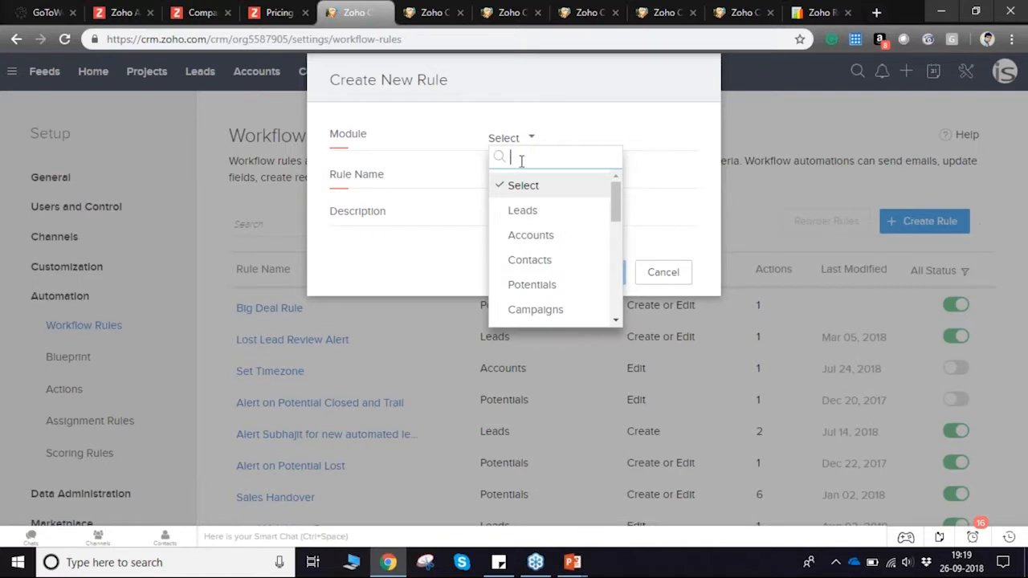
{"action": "left_click", "coordinate": [522, 211]}
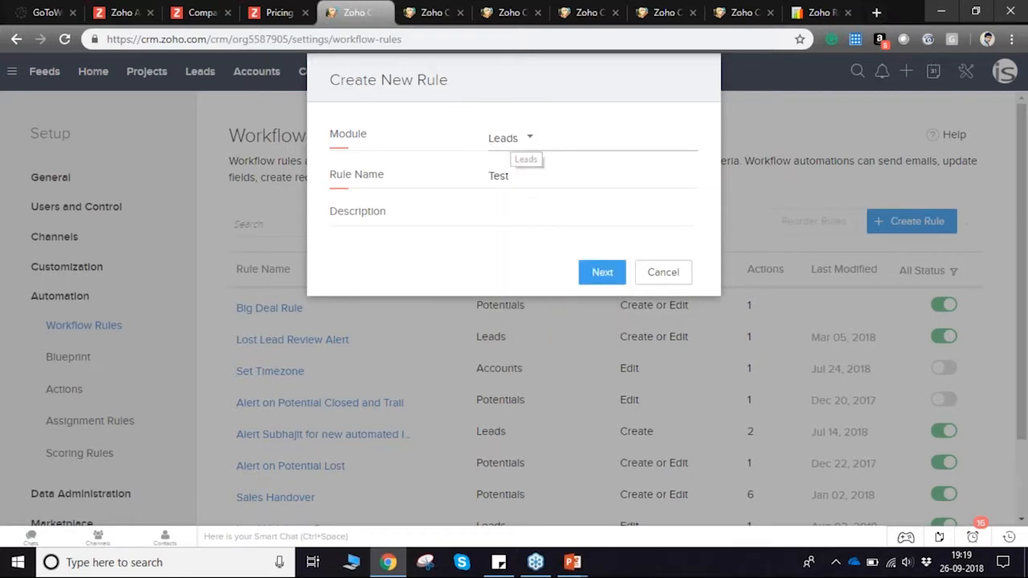
{"action": "left_click", "coordinate": [530, 142]}
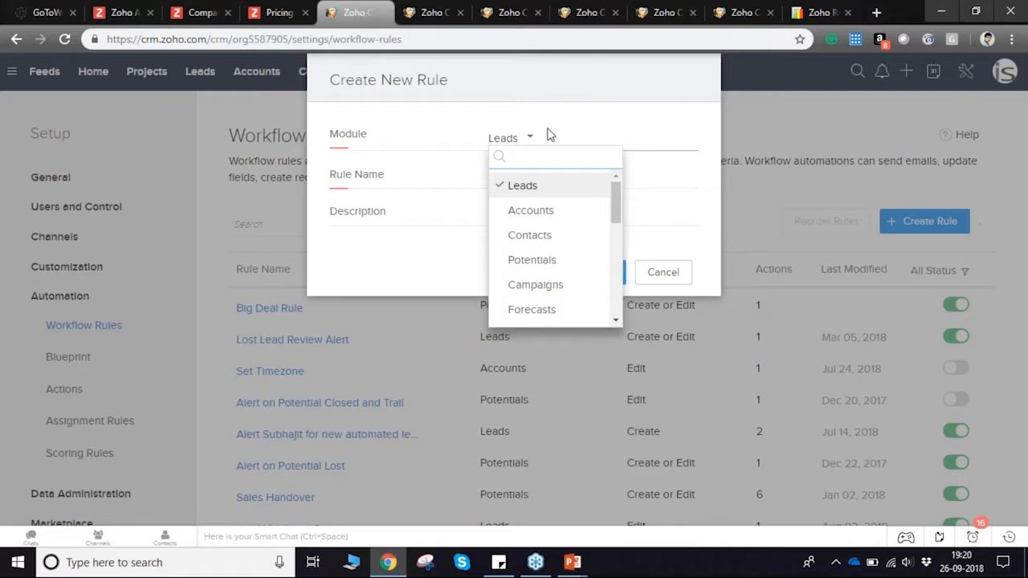
{"action": "left_click", "coordinate": [537, 193]}
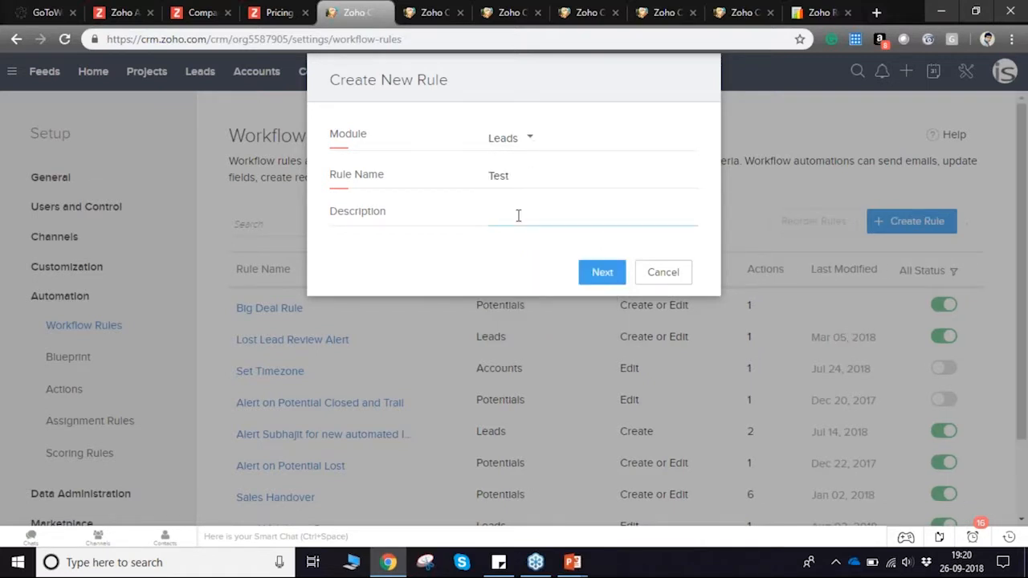
{"action": "type", "text": "TEs"}
{"action": "key", "text": "BackSpace"}
{"action": "key", "text": "BackSpace"}
{"action": "type", "text": "est Demo"}
{"action": "left_click", "coordinate": [601, 272]}
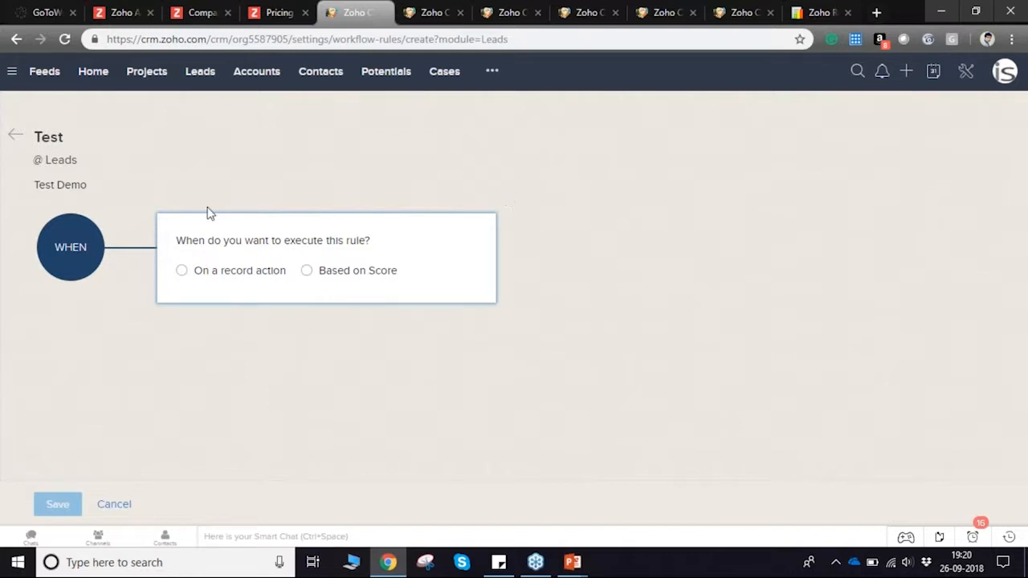
Step: Set the rule to execute on a record action, when a lead is created
{"action": "left_click", "coordinate": [182, 271]}
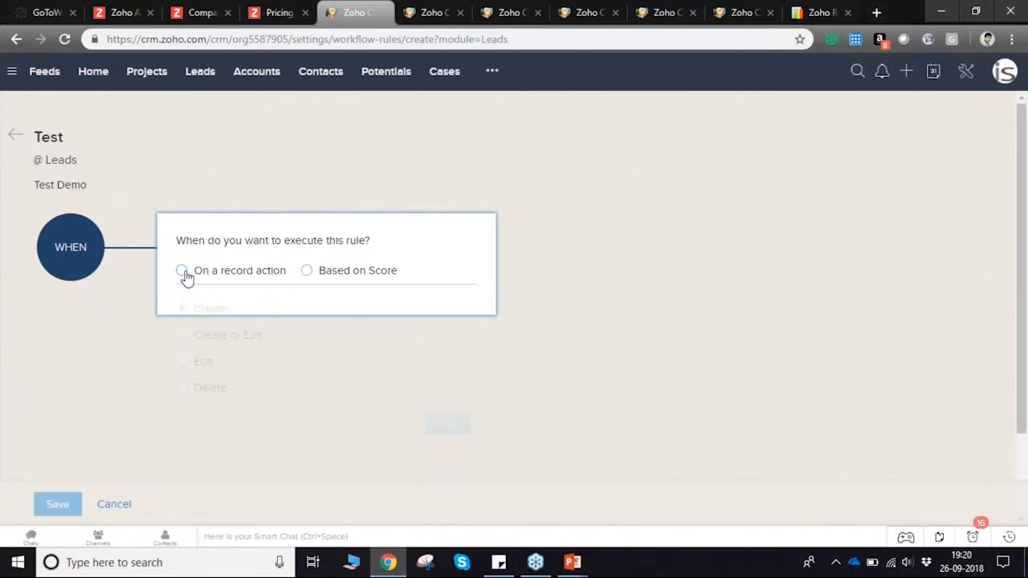
{"action": "left_click", "coordinate": [307, 271]}
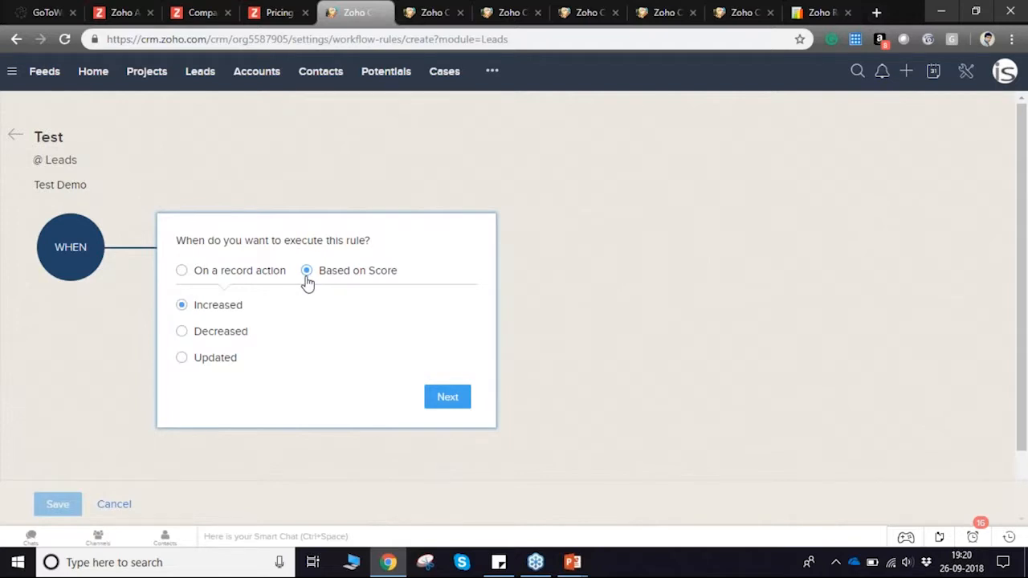
{"action": "left_click", "coordinate": [183, 272]}
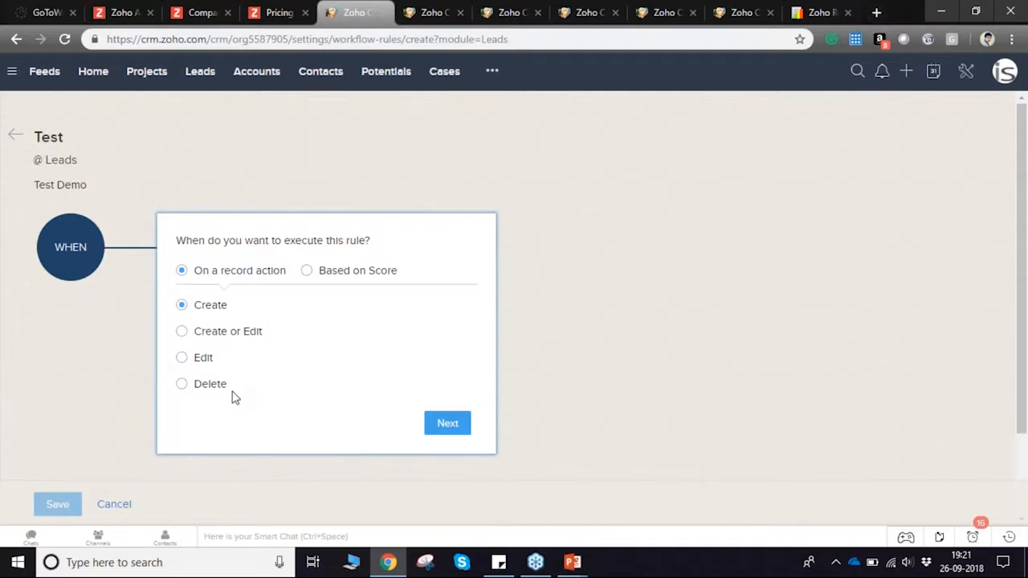
{"action": "scroll", "coordinate": [234, 397], "scroll_direction": "down", "scroll_amount": 1}
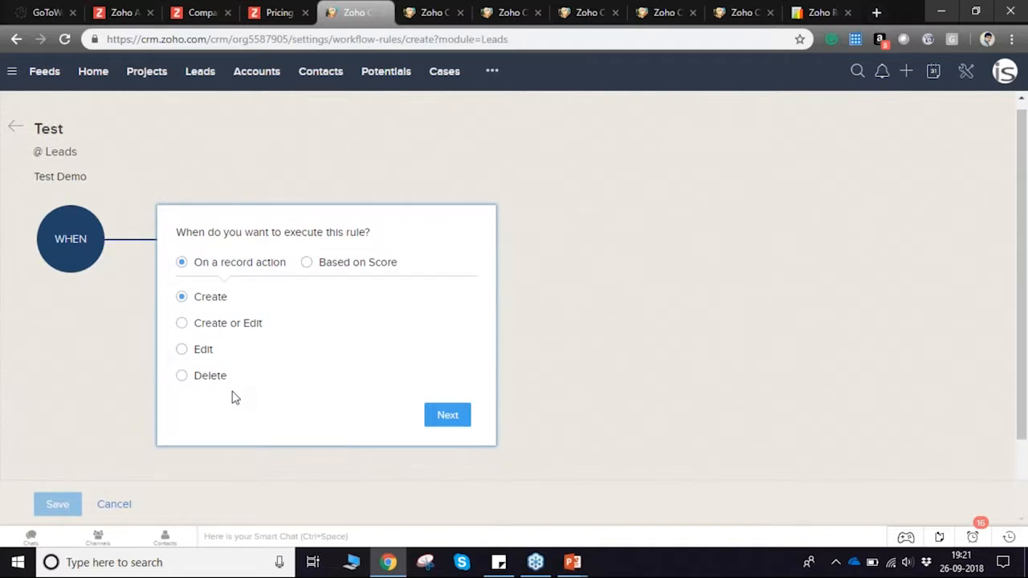
{"action": "scroll", "coordinate": [234, 398], "scroll_direction": "down", "scroll_amount": 1}
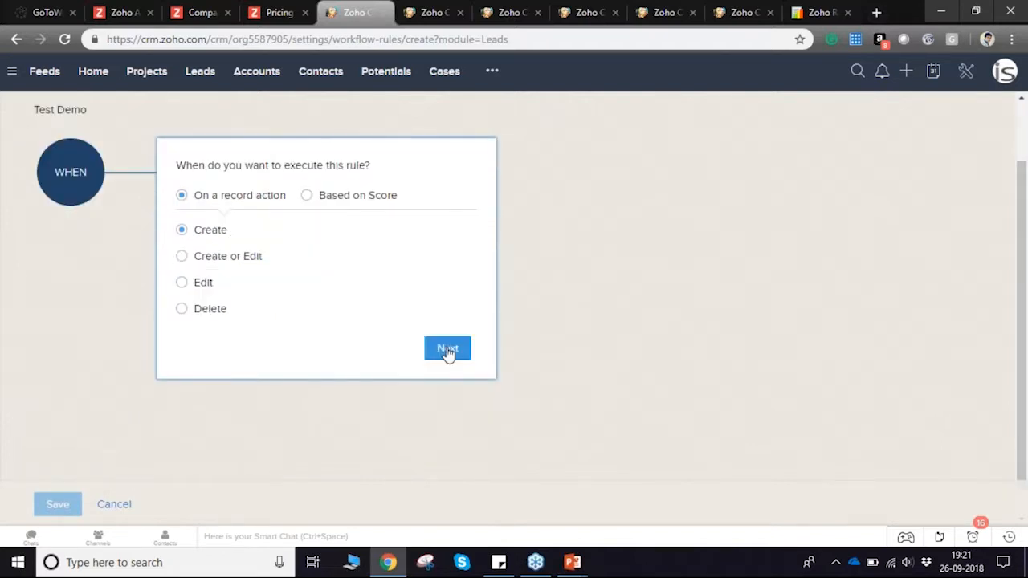
{"action": "left_click", "coordinate": [447, 350]}
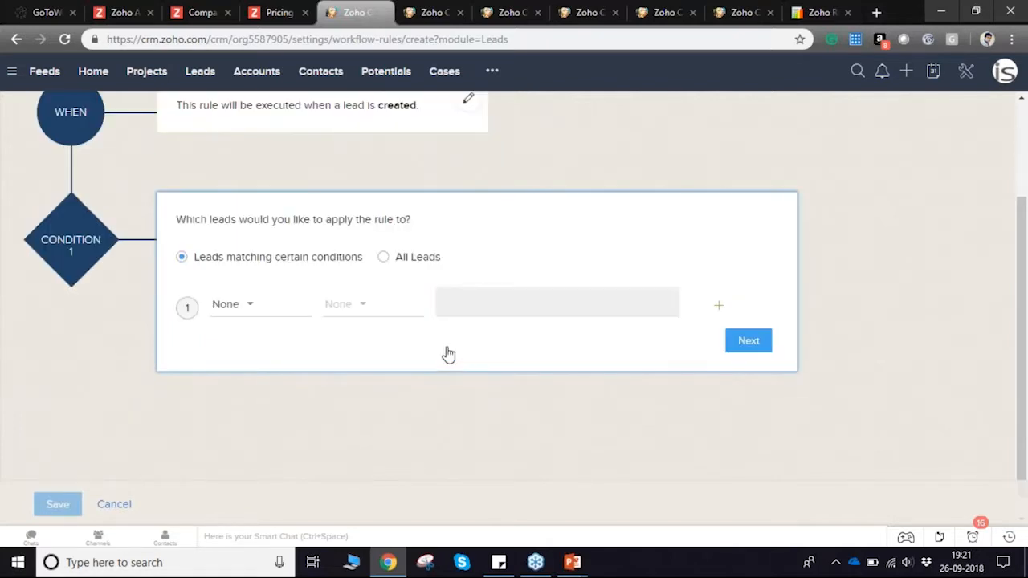
Step: Try limiting the rule to leads matching the condition Country contains us
{"action": "scroll", "coordinate": [426, 393], "scroll_direction": "up", "scroll_amount": 1}
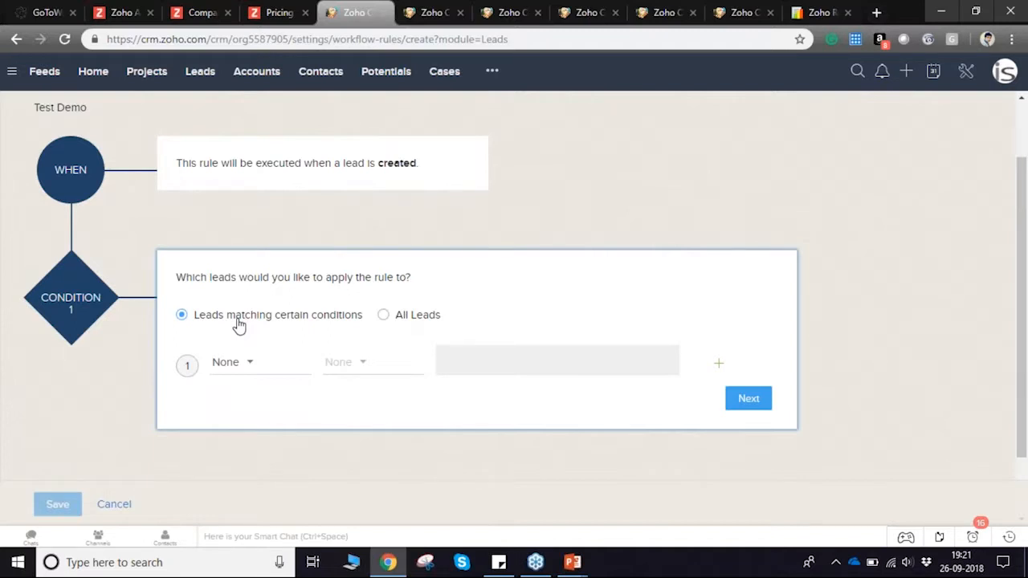
{"action": "left_click", "coordinate": [233, 365]}
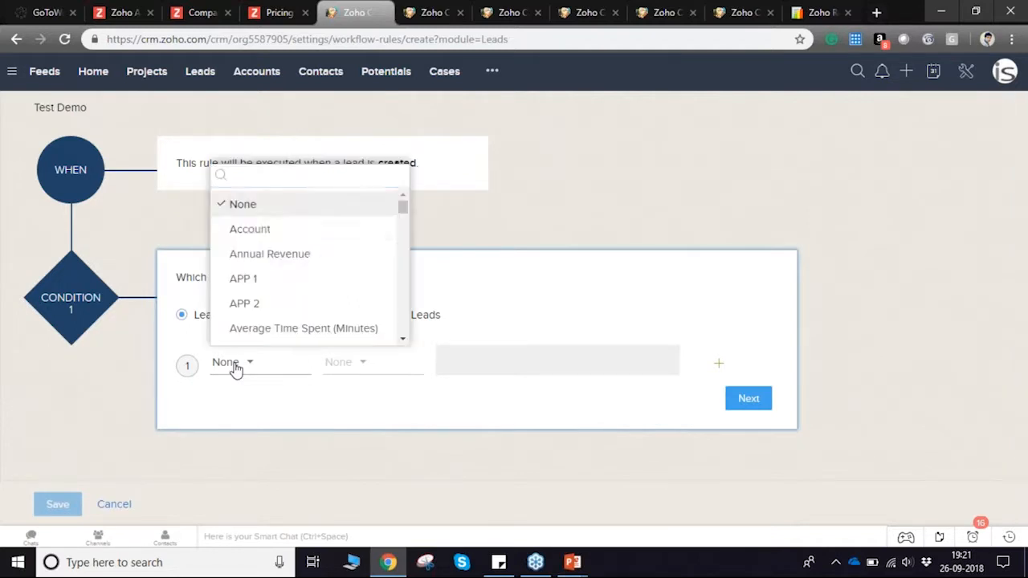
{"action": "left_click", "coordinate": [274, 231]}
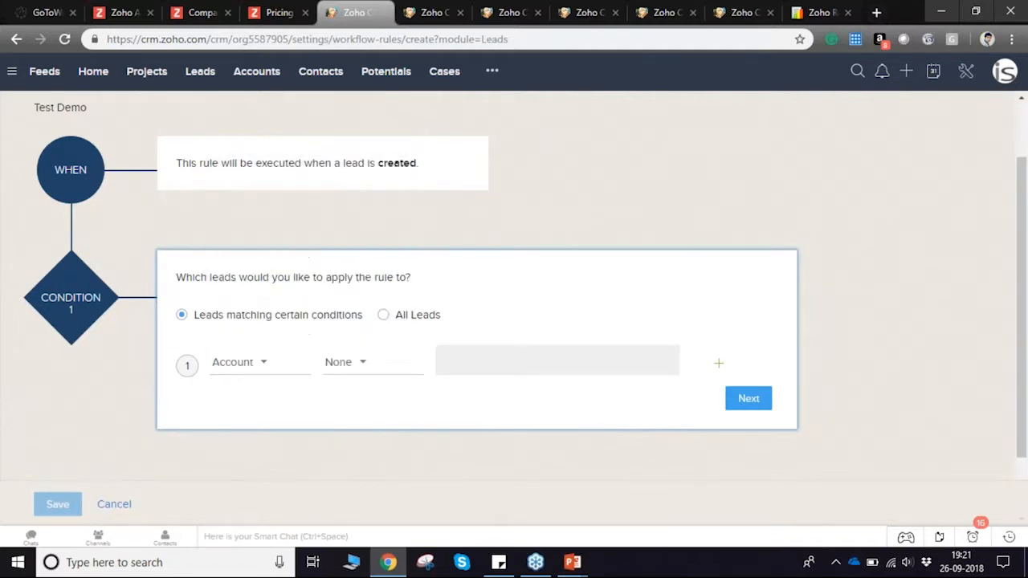
{"action": "left_click", "coordinate": [341, 363]}
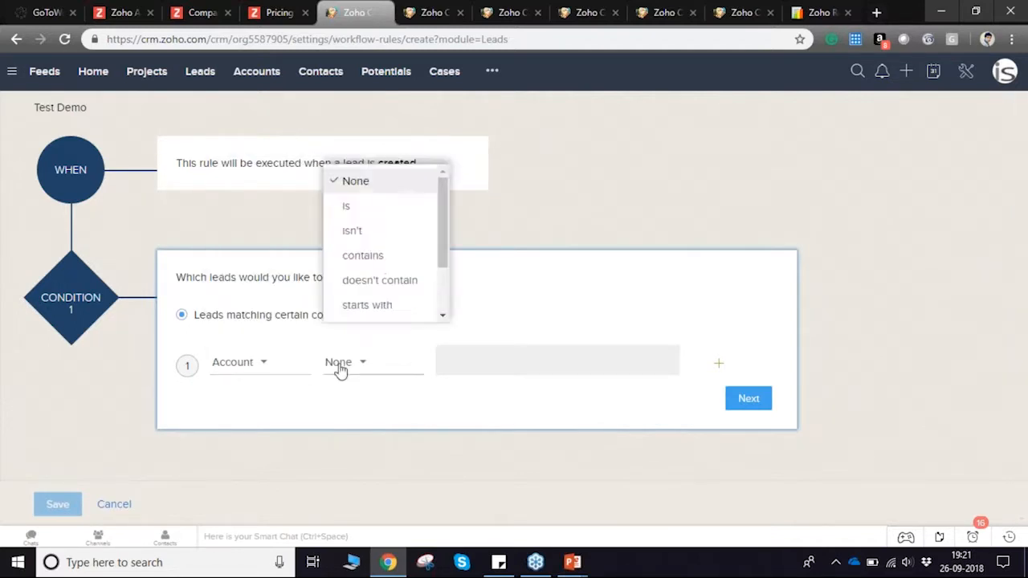
{"action": "left_click", "coordinate": [379, 257]}
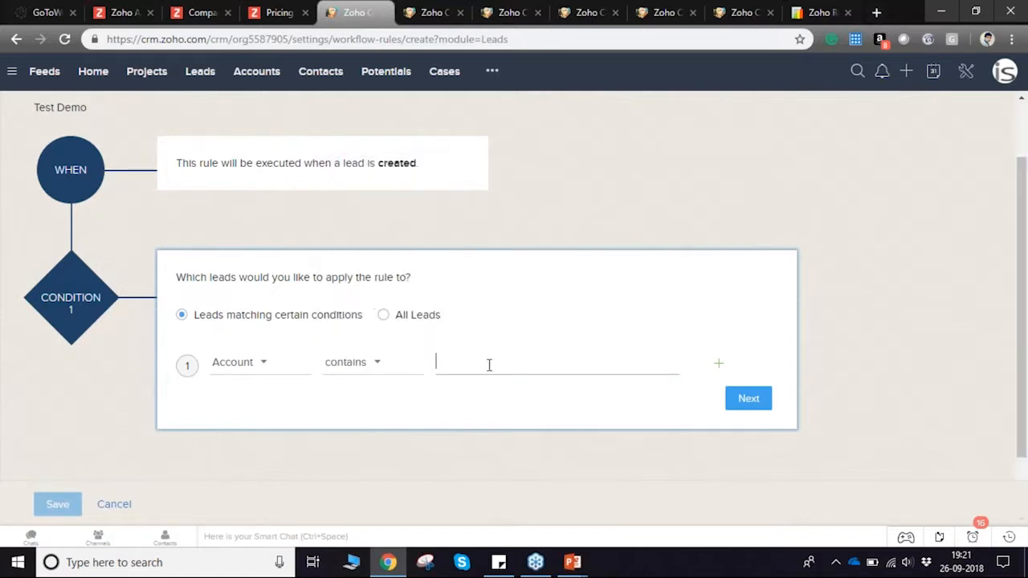
{"action": "left_click", "coordinate": [264, 365]}
{"action": "scroll", "coordinate": [332, 282], "scroll_direction": "down", "scroll_amount": 3}
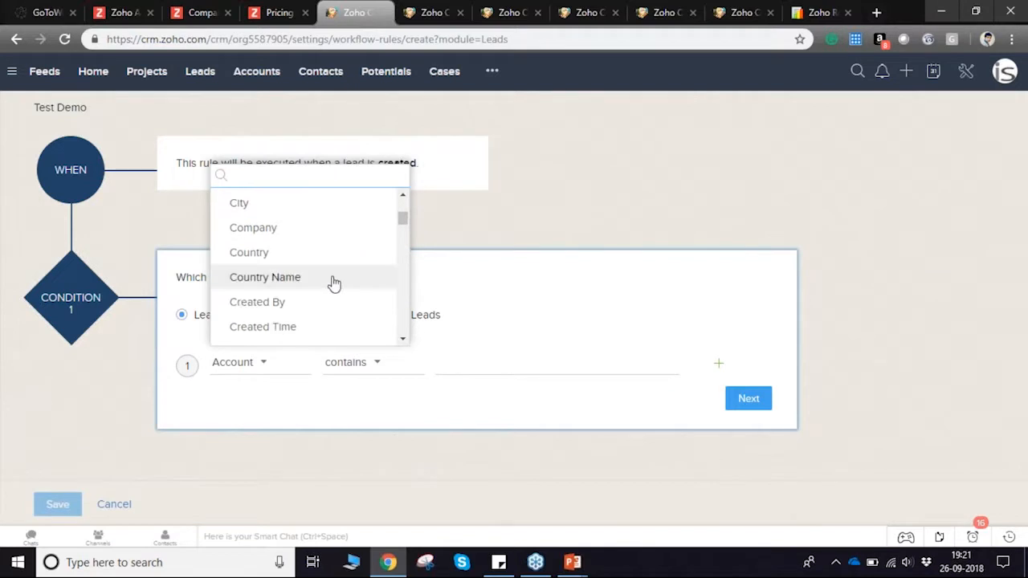
{"action": "left_click", "coordinate": [286, 254]}
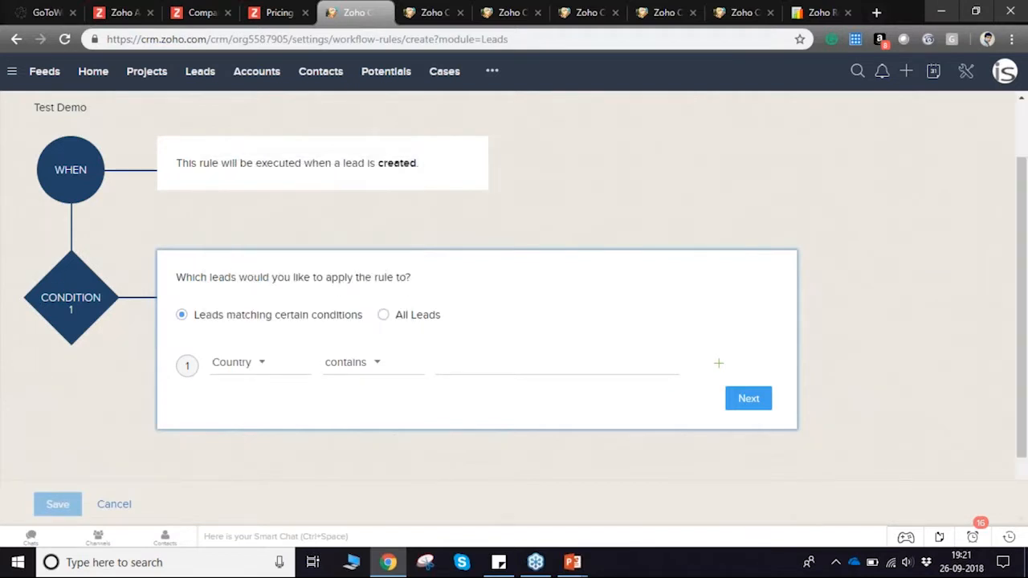
{"action": "type", "text": "us"}
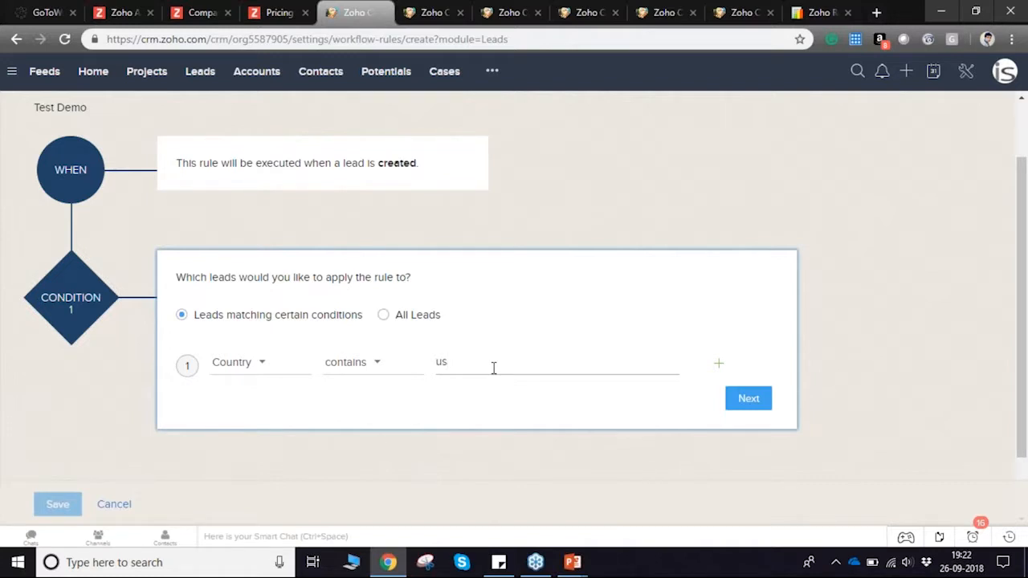
Step: Apply the rule to all leads and proceed to its actions
{"action": "left_click", "coordinate": [384, 315]}
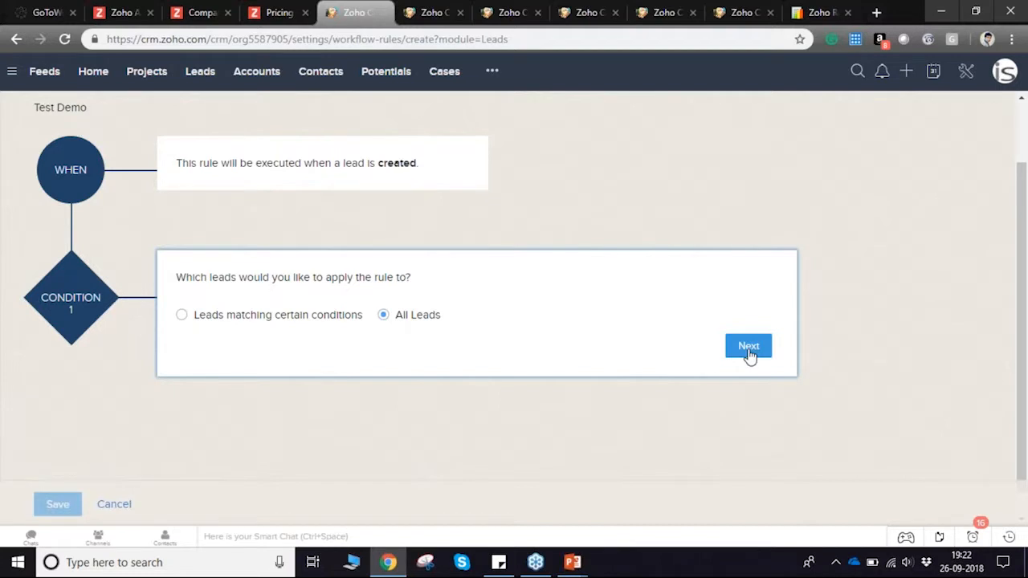
{"action": "left_click", "coordinate": [749, 347]}
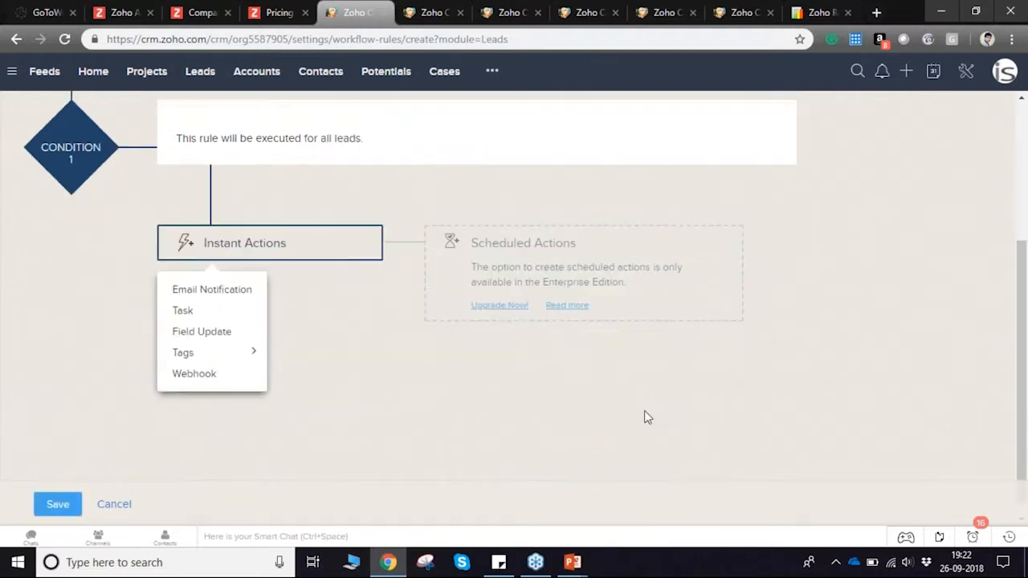
Step: Review the Test rule's trigger and condition together with the available instant and scheduled action options
{"action": "scroll", "coordinate": [645, 412], "scroll_direction": "up", "scroll_amount": 1}
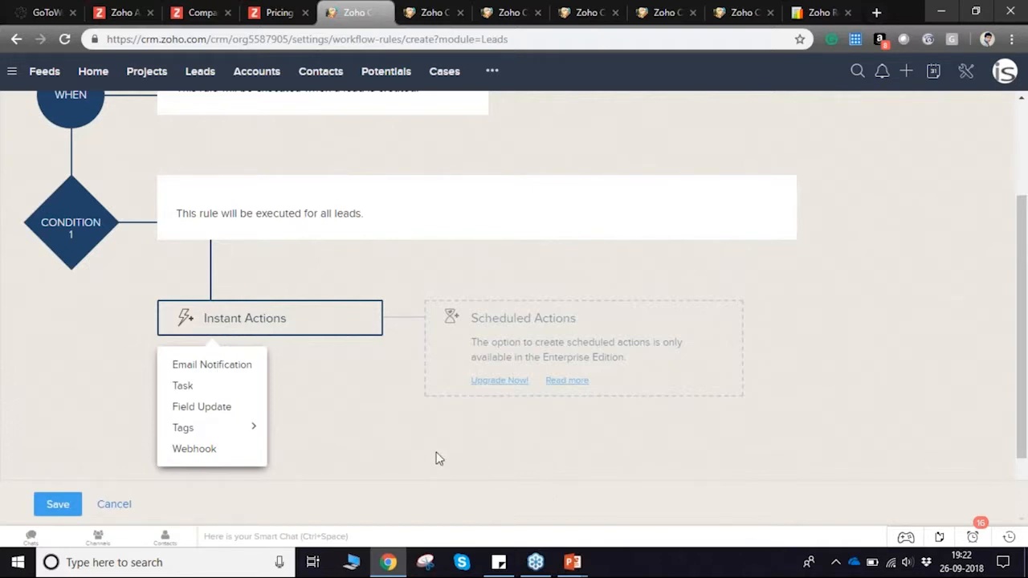
{"action": "scroll", "coordinate": [438, 459], "scroll_direction": "up", "scroll_amount": 1}
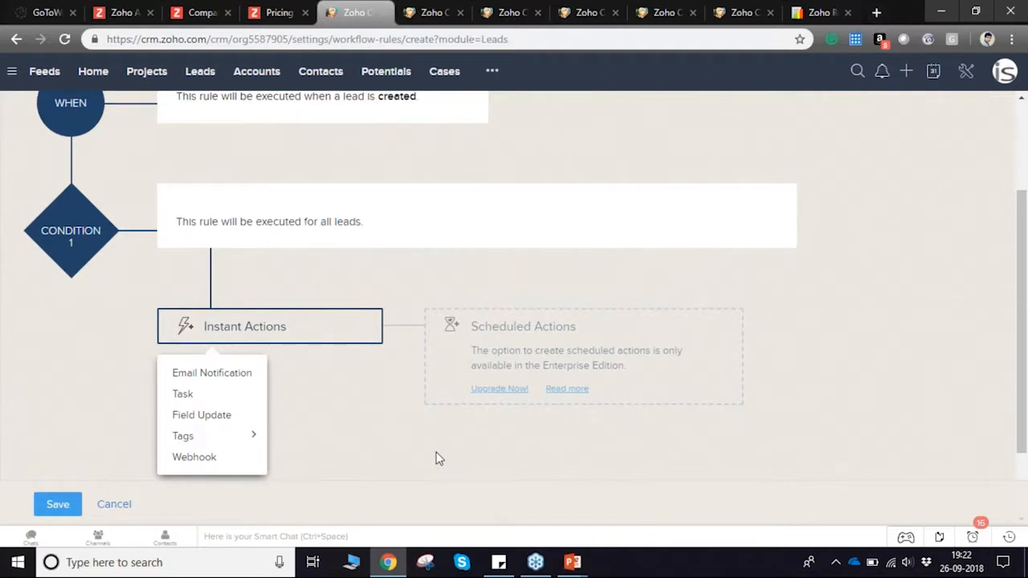
{"action": "scroll", "coordinate": [439, 459], "scroll_direction": "up", "scroll_amount": 2}
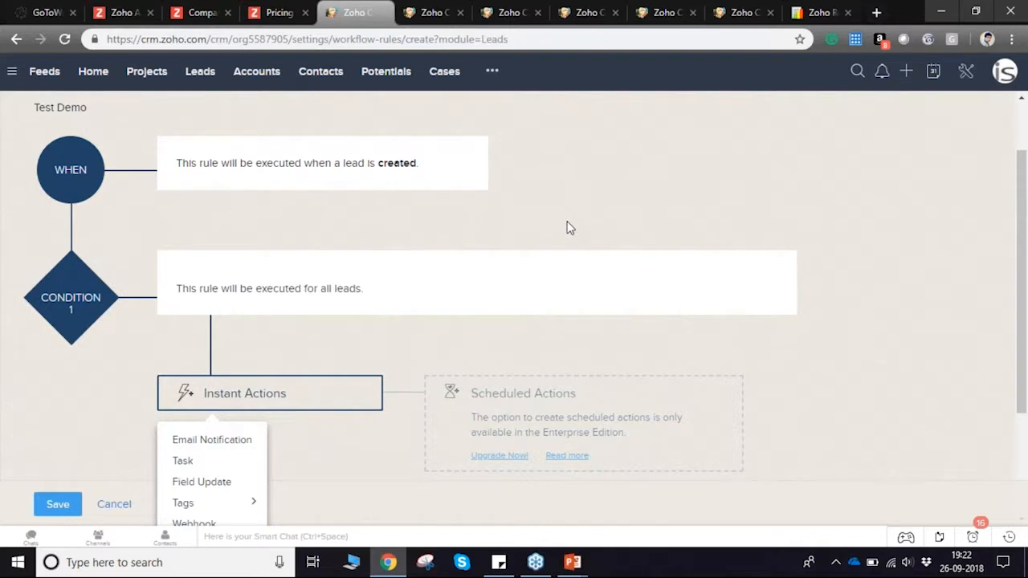
{"action": "scroll", "coordinate": [460, 431], "scroll_direction": "down", "scroll_amount": 1}
{"action": "scroll", "coordinate": [459, 434], "scroll_direction": "down", "scroll_amount": 3}
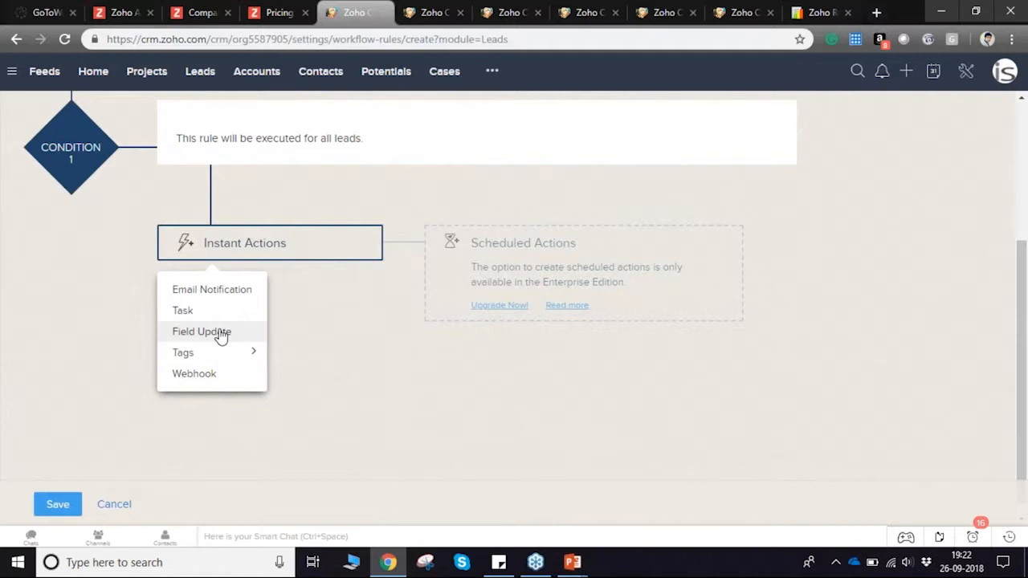
{"action": "mouse_move", "coordinate": [221, 355]}
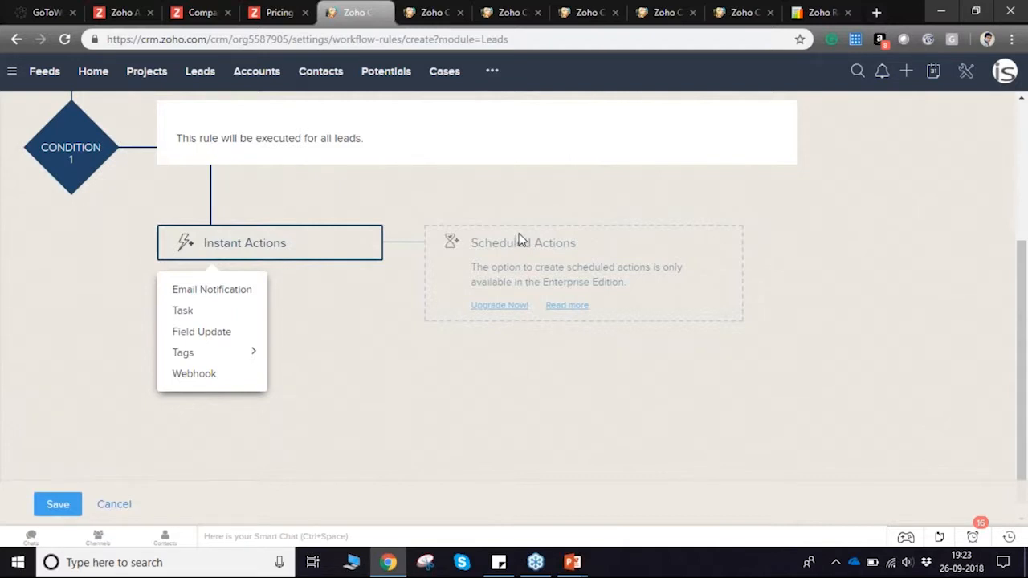
{"action": "scroll", "coordinate": [519, 239], "scroll_direction": "up", "scroll_amount": 1}
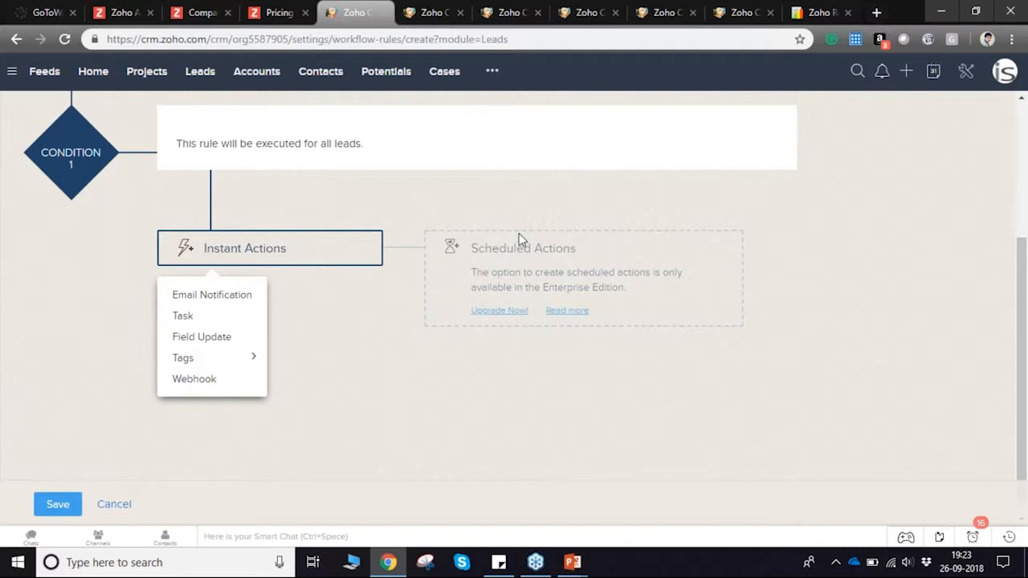
{"action": "scroll", "coordinate": [519, 239], "scroll_direction": "up", "scroll_amount": 1}
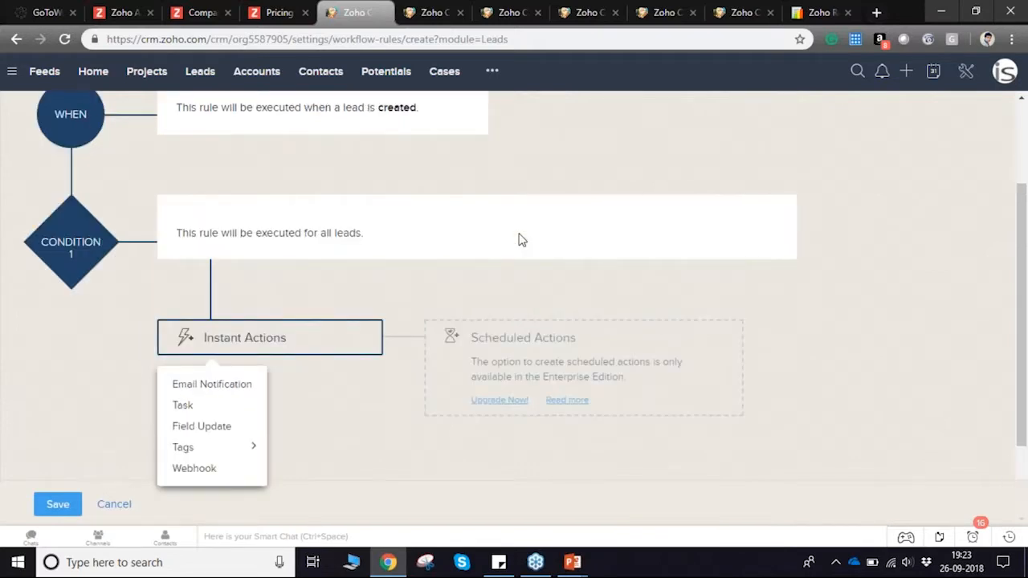
{"action": "scroll", "coordinate": [519, 239], "scroll_direction": "down", "scroll_amount": 1}
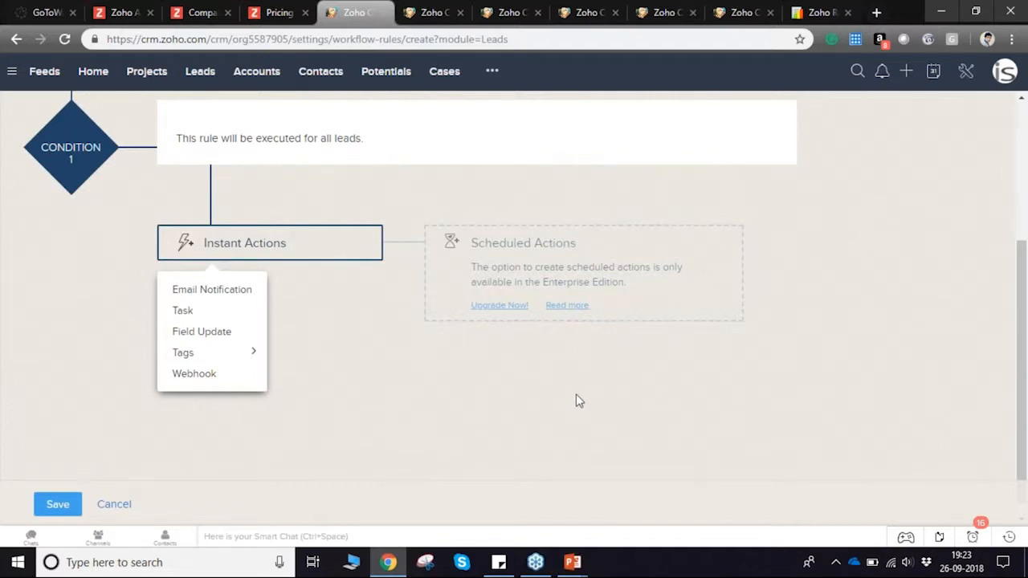
{"action": "scroll", "coordinate": [576, 393], "scroll_direction": "up", "scroll_amount": 1}
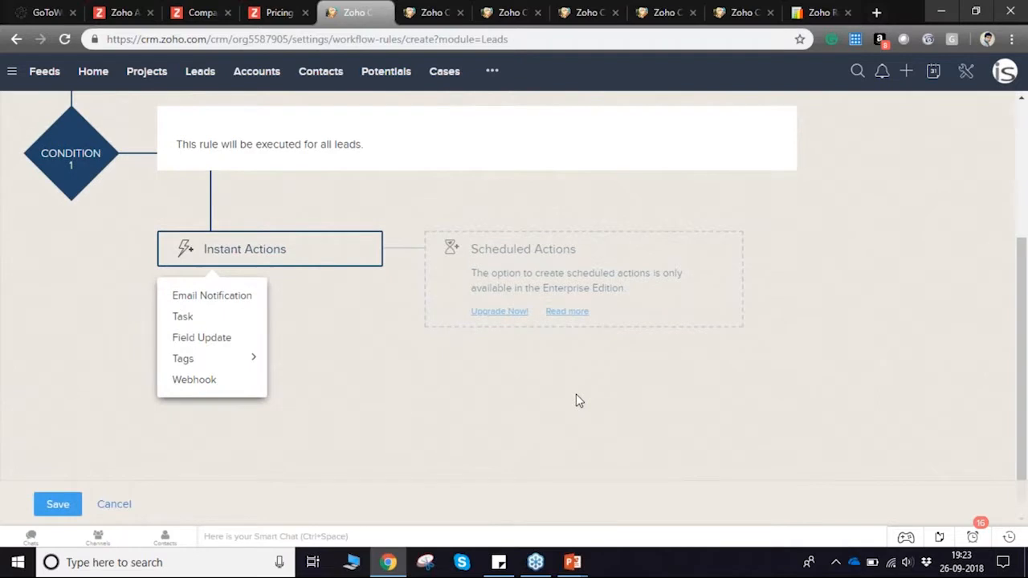
{"action": "scroll", "coordinate": [576, 393], "scroll_direction": "up", "scroll_amount": 2}
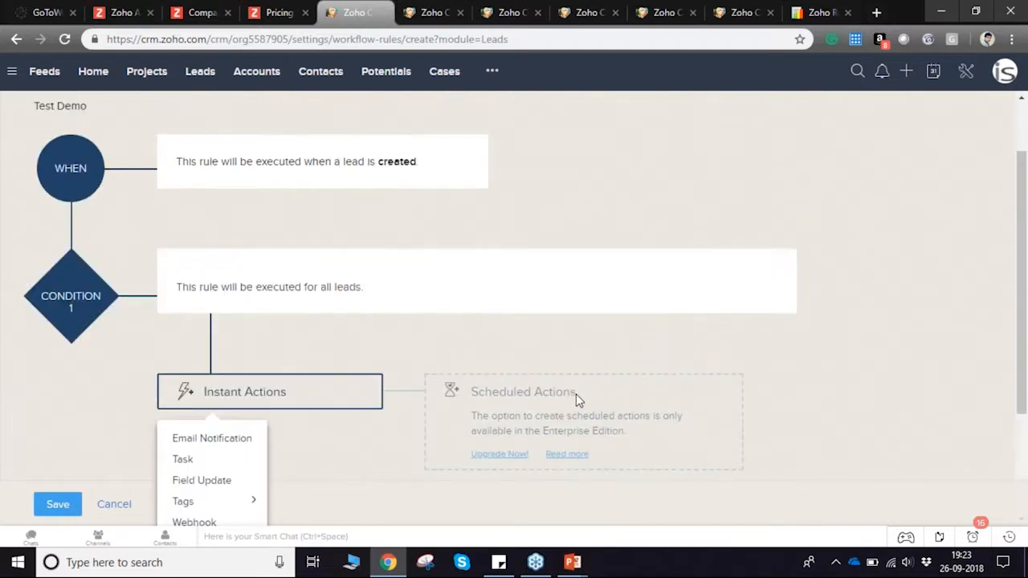
{"action": "scroll", "coordinate": [576, 394], "scroll_direction": "down", "scroll_amount": 2}
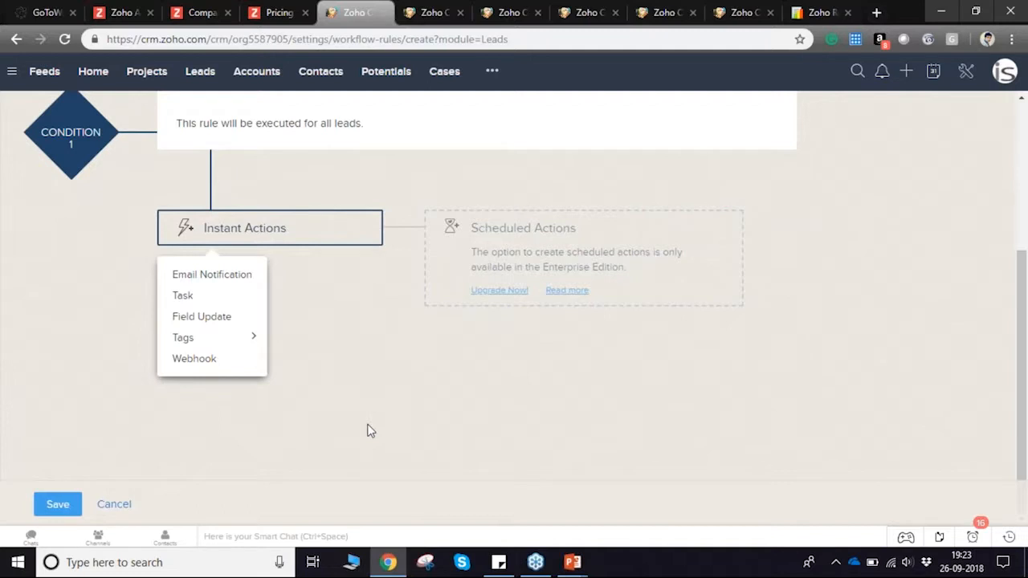
{"action": "scroll", "coordinate": [371, 432], "scroll_direction": "up", "scroll_amount": 1}
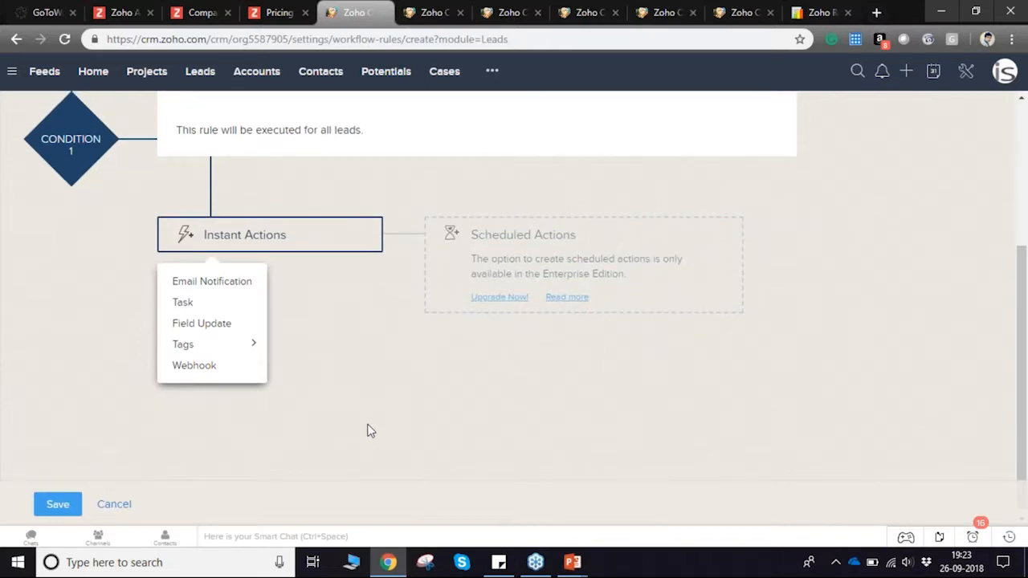
{"action": "scroll", "coordinate": [370, 431], "scroll_direction": "up", "scroll_amount": 3}
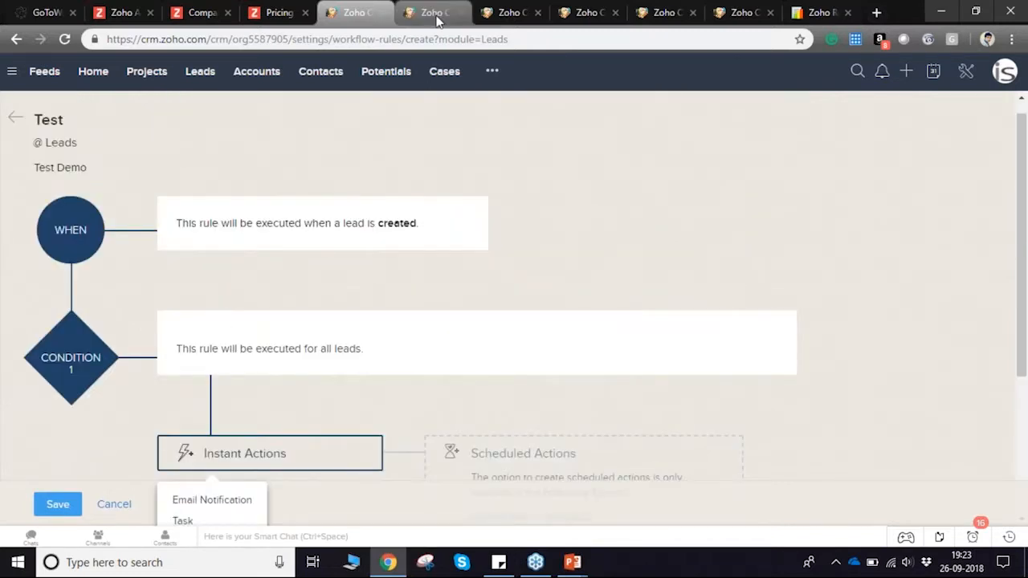
Step: Bring up the existing Sales Handover rule for Potentials to examine it as an example
{"action": "left_click", "coordinate": [438, 18]}
{"action": "left_click", "coordinate": [498, 20]}
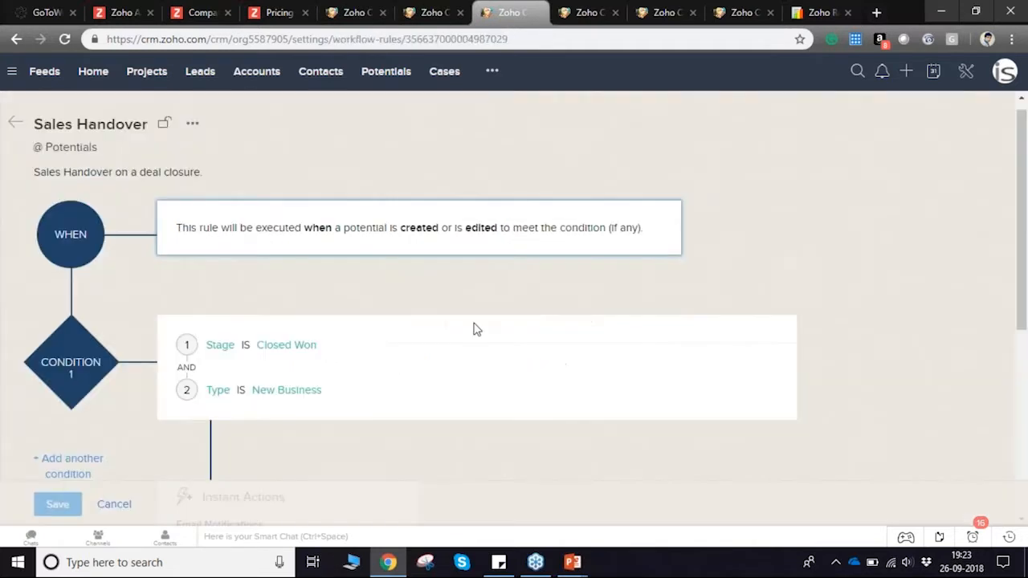
Step: Review the Sales Handover rule's execution trigger options for potentials and close them with Create or Edit kept
{"action": "scroll", "coordinate": [477, 330], "scroll_direction": "up", "scroll_amount": 1}
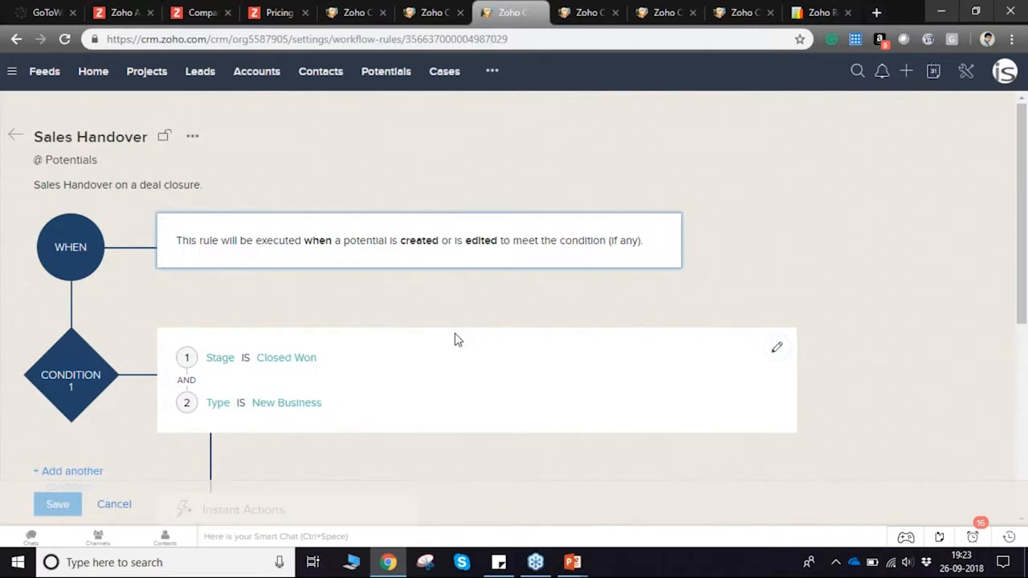
{"action": "scroll", "coordinate": [458, 340], "scroll_direction": "down", "scroll_amount": 1}
{"action": "scroll", "coordinate": [454, 340], "scroll_direction": "down", "scroll_amount": 2}
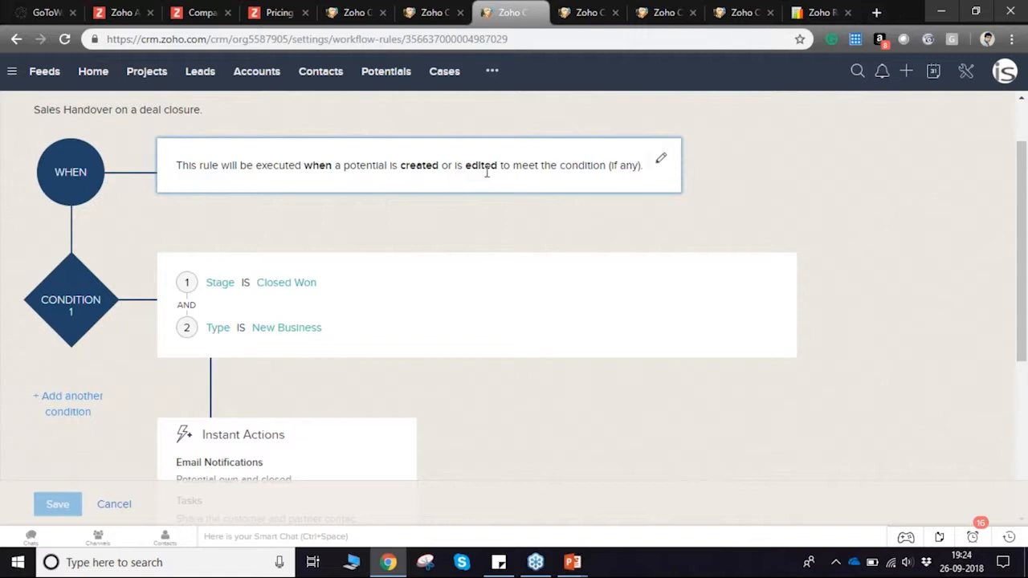
{"action": "left_click", "coordinate": [662, 163]}
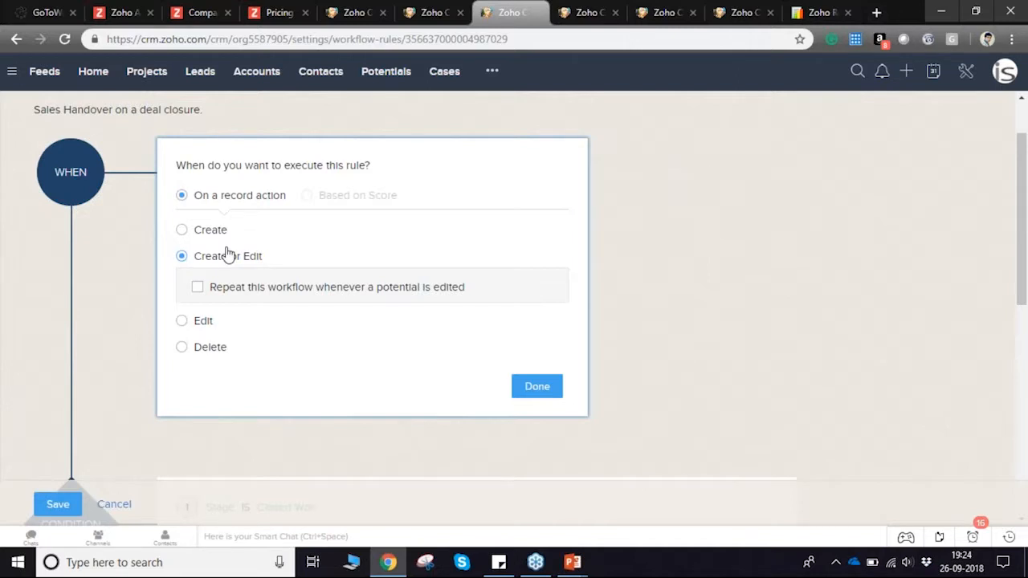
{"action": "left_click", "coordinate": [537, 388]}
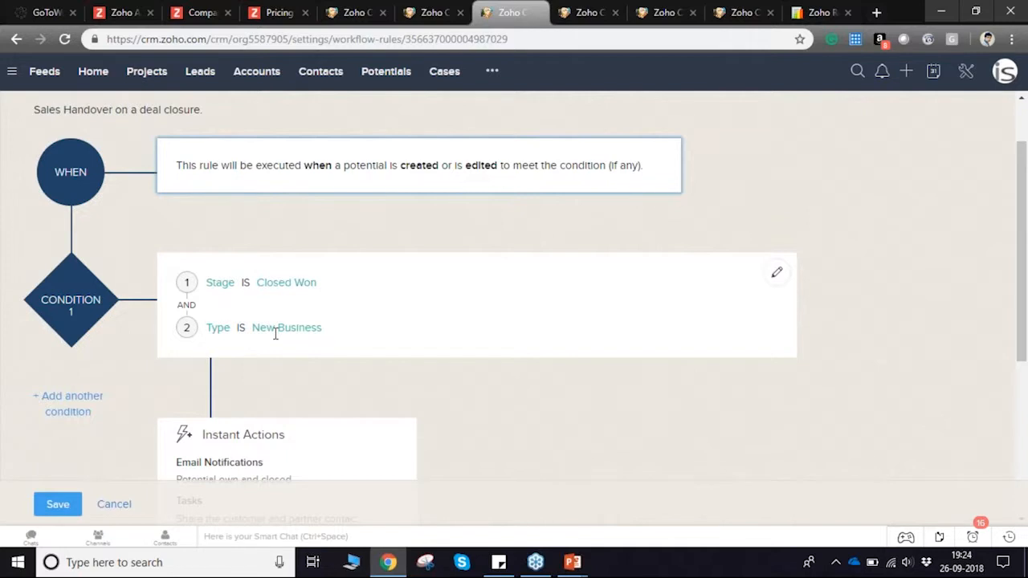
Step: Examine the rule's Stage and Type conditions together with its instant email notification and task actions
{"action": "scroll", "coordinate": [274, 356], "scroll_direction": "down", "scroll_amount": 1}
{"action": "scroll", "coordinate": [274, 355], "scroll_direction": "down", "scroll_amount": 2}
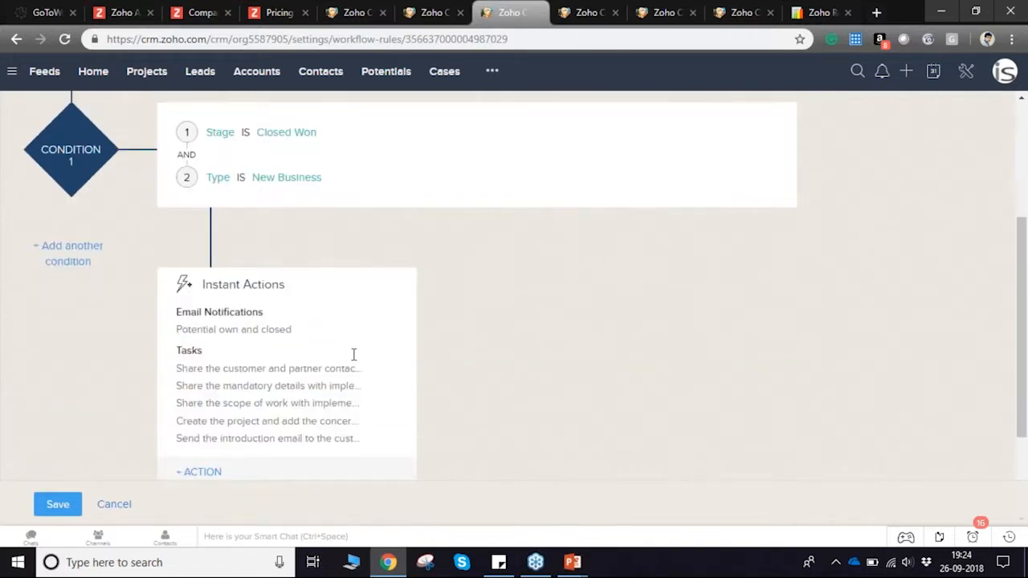
{"action": "scroll", "coordinate": [353, 354], "scroll_direction": "up", "scroll_amount": 2}
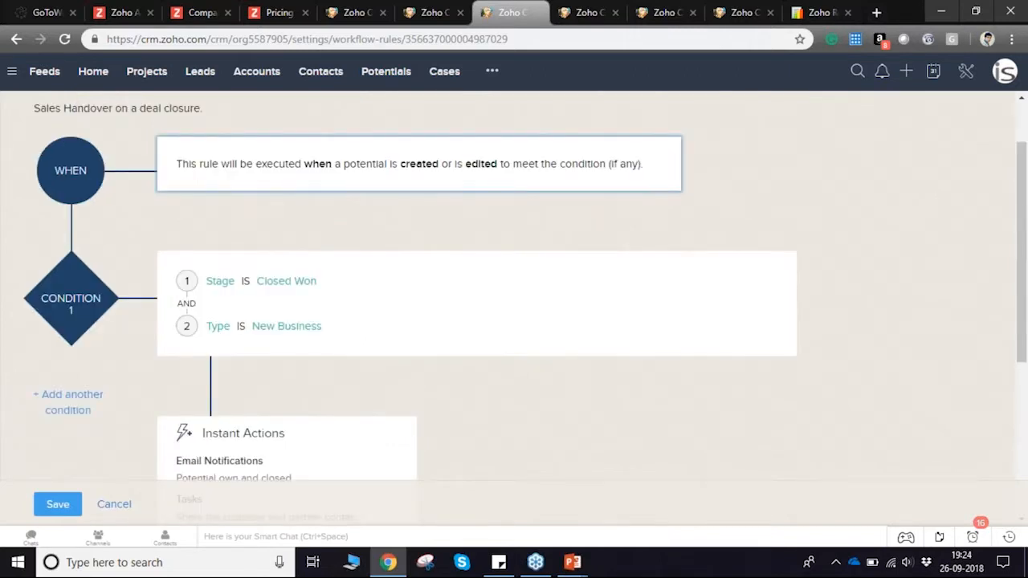
{"action": "scroll", "coordinate": [353, 355], "scroll_direction": "up", "scroll_amount": 1}
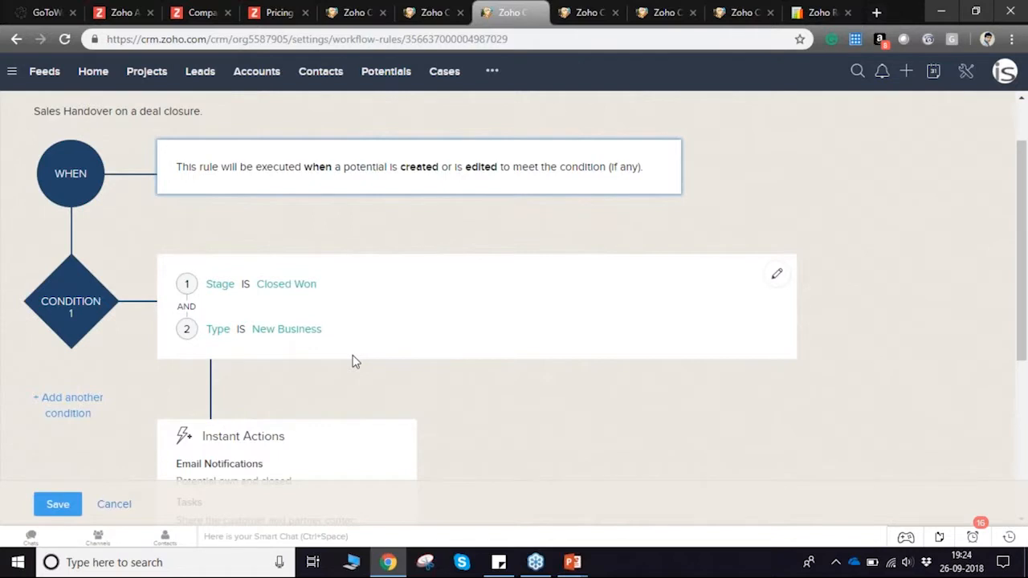
{"action": "scroll", "coordinate": [356, 361], "scroll_direction": "up", "scroll_amount": 1}
{"action": "scroll", "coordinate": [356, 362], "scroll_direction": "up", "scroll_amount": 1}
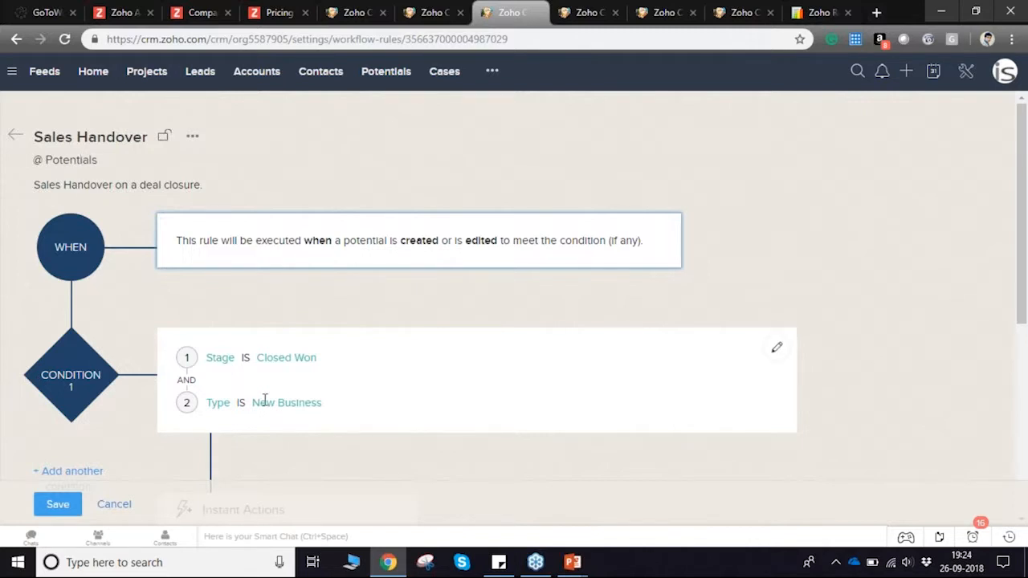
{"action": "scroll", "coordinate": [265, 400], "scroll_direction": "down", "scroll_amount": 1}
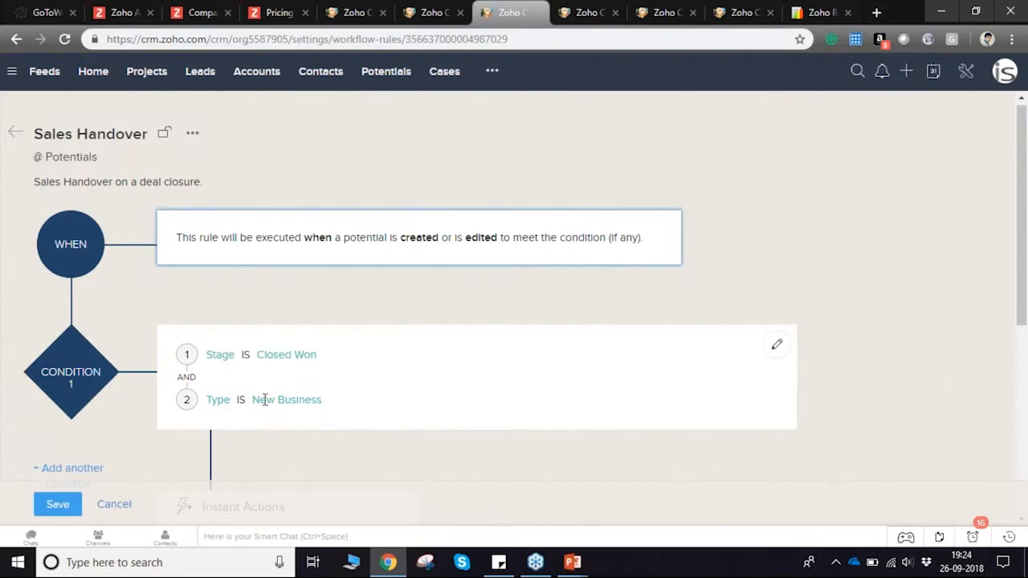
{"action": "scroll", "coordinate": [265, 399], "scroll_direction": "down", "scroll_amount": 2}
{"action": "scroll", "coordinate": [226, 254], "scroll_direction": "down", "scroll_amount": 2}
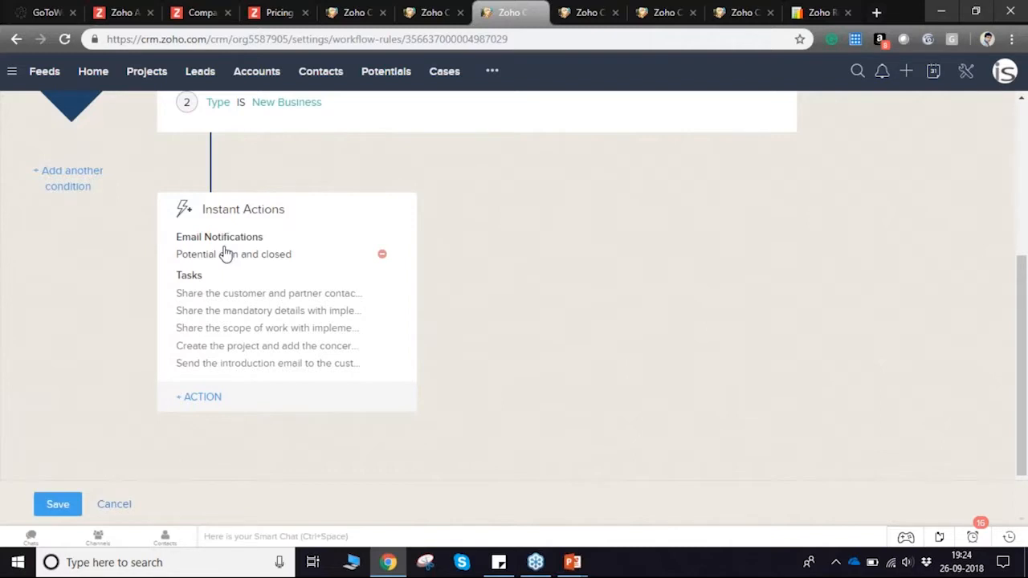
Step: Open the Potential own and closed email notification and examine its recipients, email template, sender and reply-to settings
{"action": "left_click", "coordinate": [226, 254]}
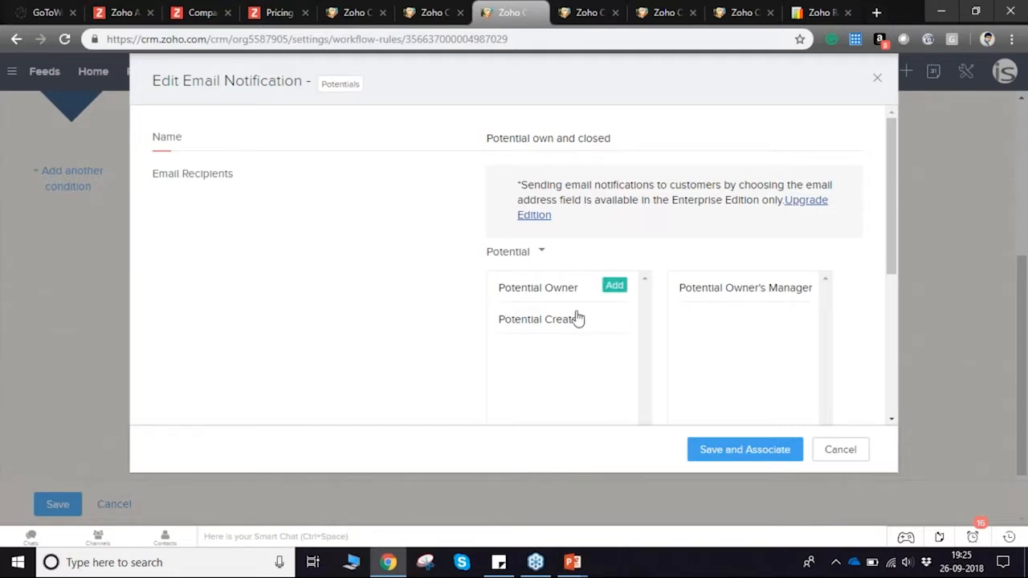
{"action": "scroll", "coordinate": [599, 369], "scroll_direction": "down", "scroll_amount": 1}
{"action": "scroll", "coordinate": [598, 370], "scroll_direction": "down", "scroll_amount": 4}
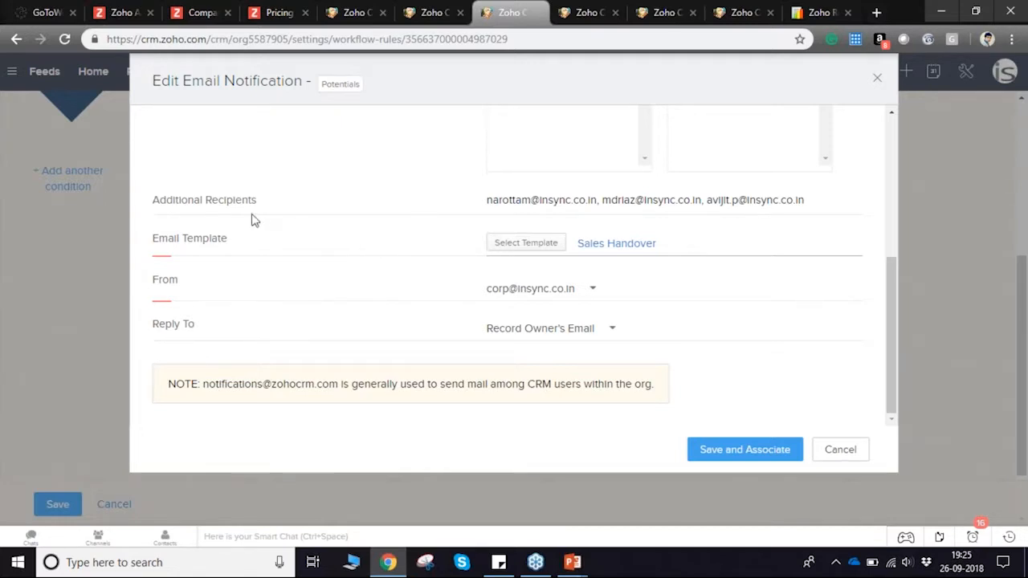
{"action": "scroll", "coordinate": [455, 253], "scroll_direction": "up", "scroll_amount": 3}
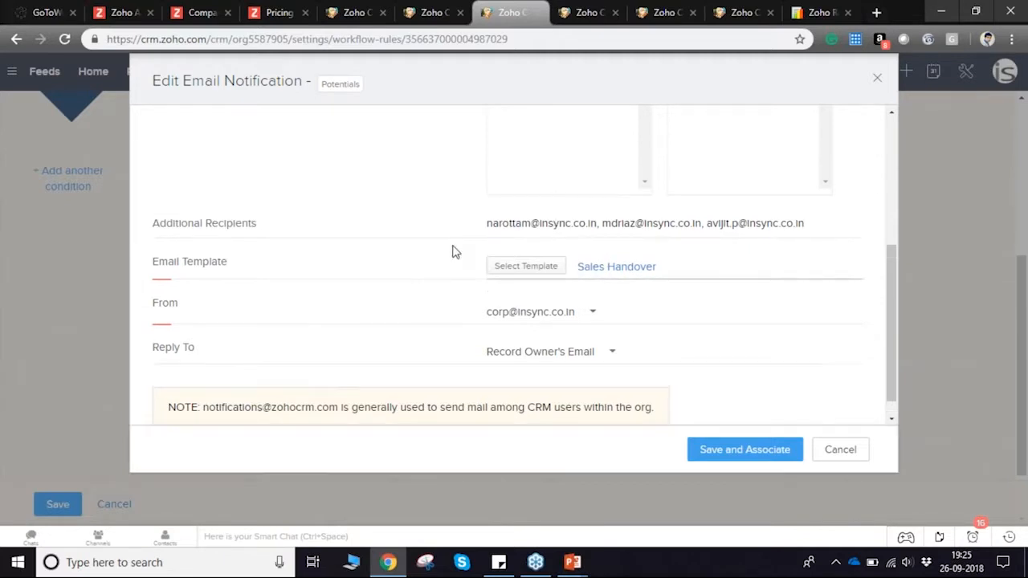
{"action": "scroll", "coordinate": [454, 252], "scroll_direction": "up", "scroll_amount": 1}
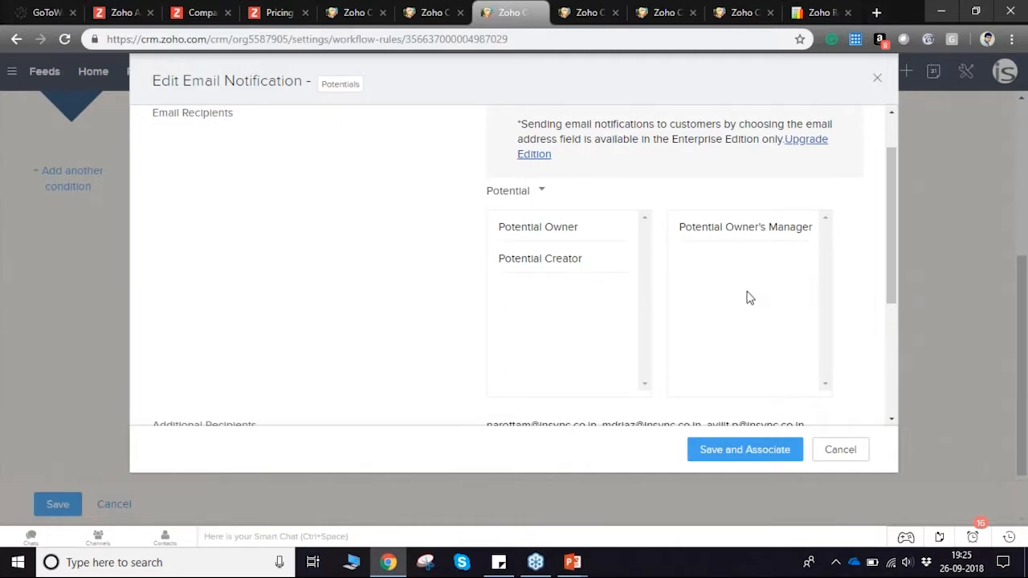
{"action": "scroll", "coordinate": [747, 298], "scroll_direction": "down", "scroll_amount": 3}
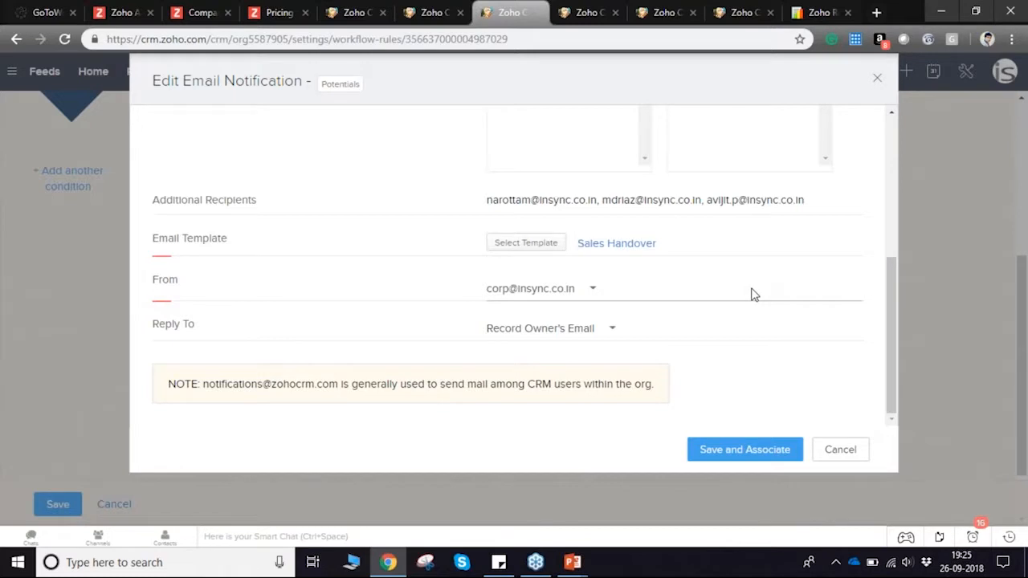
{"action": "scroll", "coordinate": [751, 294], "scroll_direction": "up", "scroll_amount": 2}
{"action": "scroll", "coordinate": [723, 301], "scroll_direction": "down", "scroll_amount": 2}
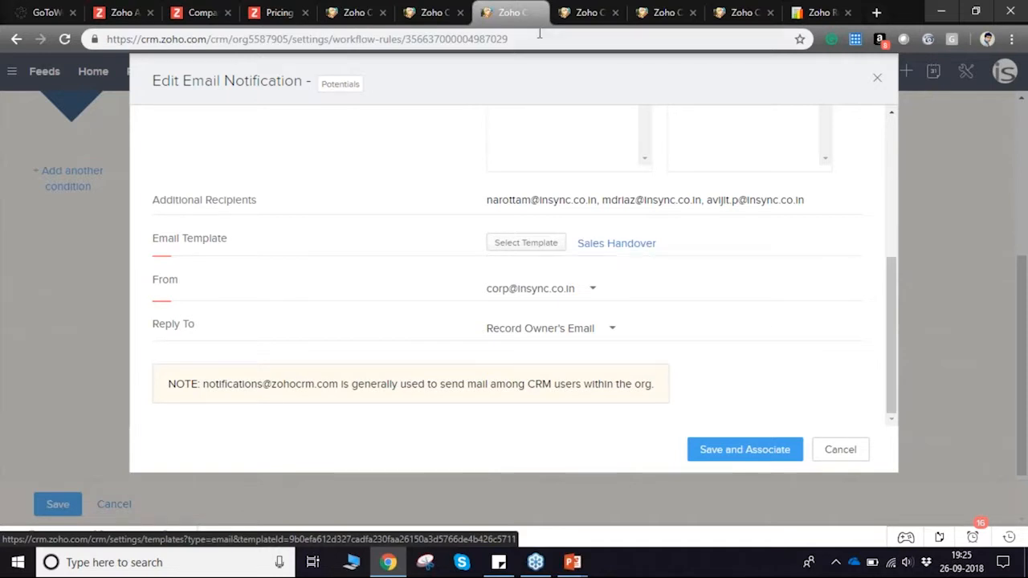
Step: Preview the Review lost lead email template in the email templates list, and return to the Sales Handover rule
{"action": "left_click", "coordinate": [432, 13]}
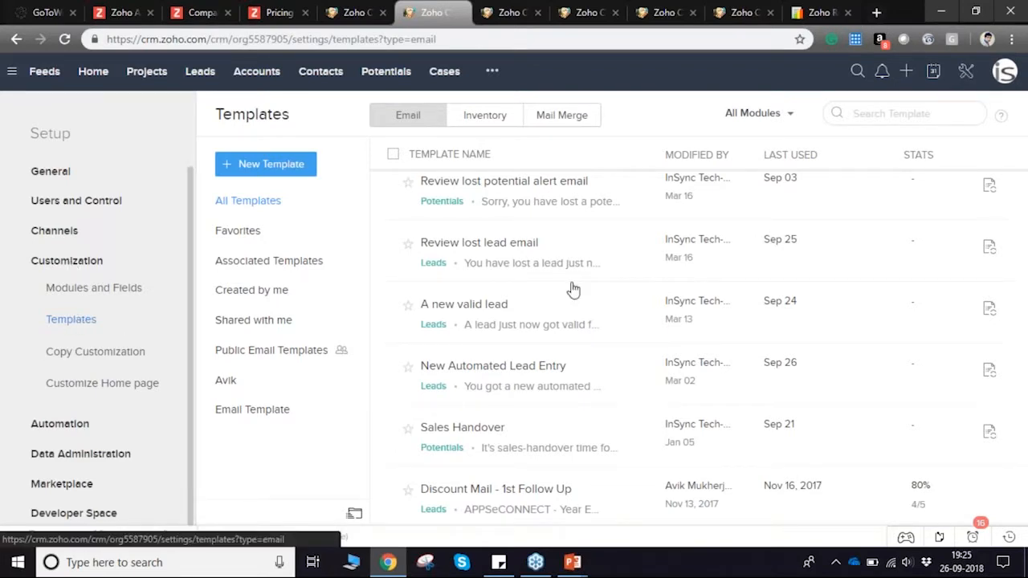
{"action": "left_click", "coordinate": [487, 251]}
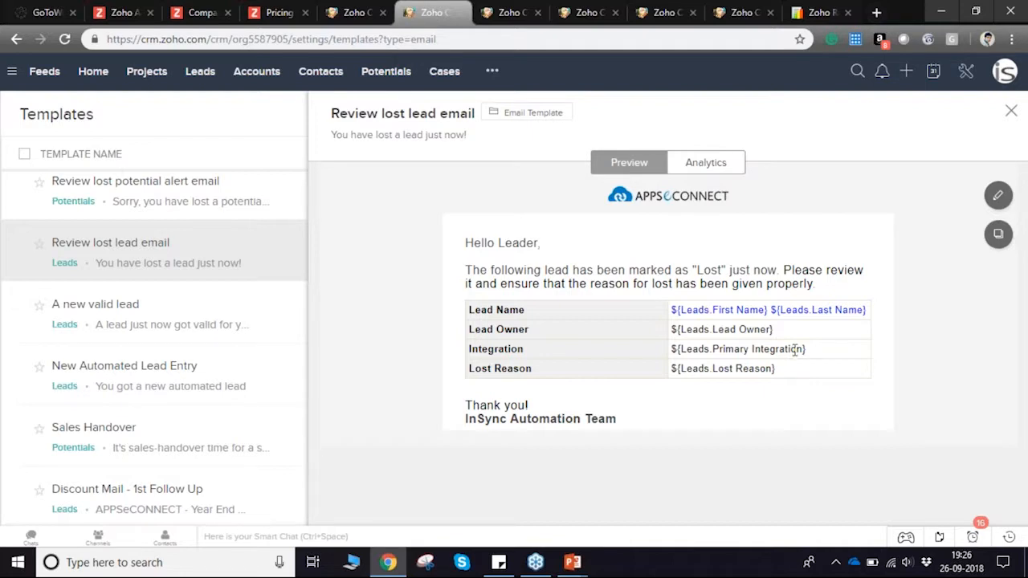
{"action": "left_click", "coordinate": [509, 12]}
Step: Preview the notification's Sales Handover email template with its merge fields, and leave the notification without saving
{"action": "left_click", "coordinate": [614, 244]}
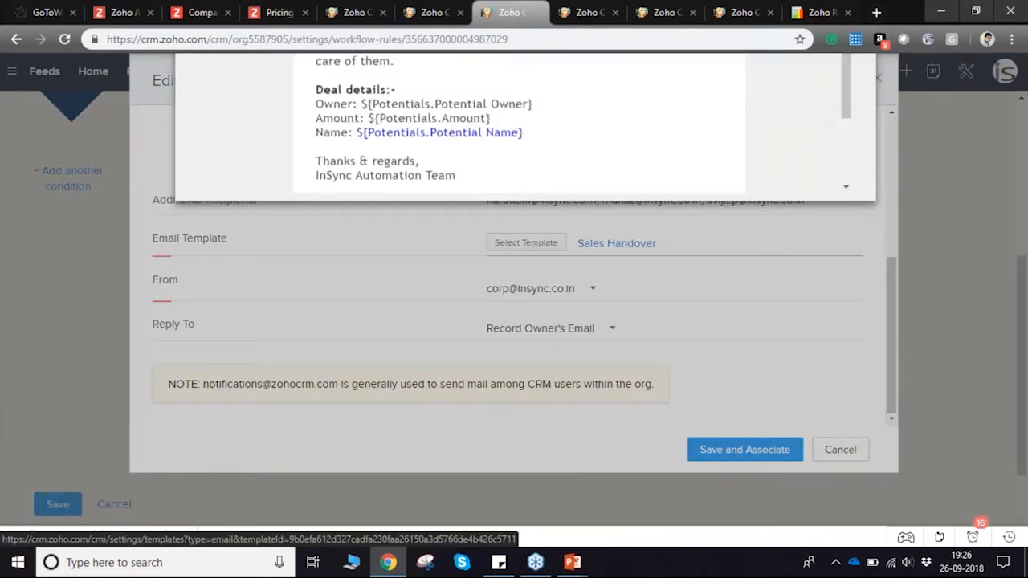
{"action": "scroll", "coordinate": [498, 323], "scroll_direction": "down", "scroll_amount": 2}
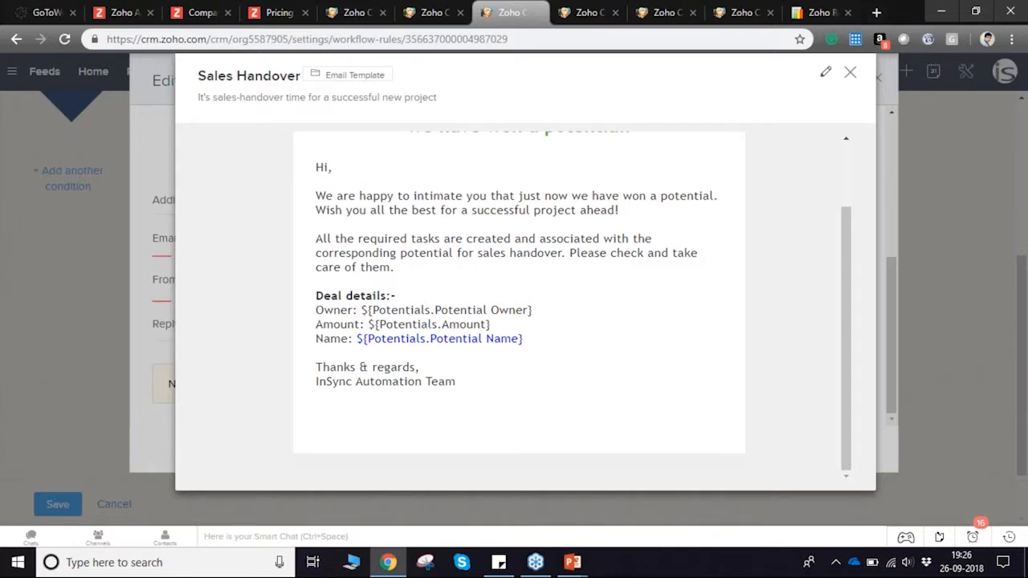
{"action": "scroll", "coordinate": [319, 239], "scroll_direction": "up", "scroll_amount": 2}
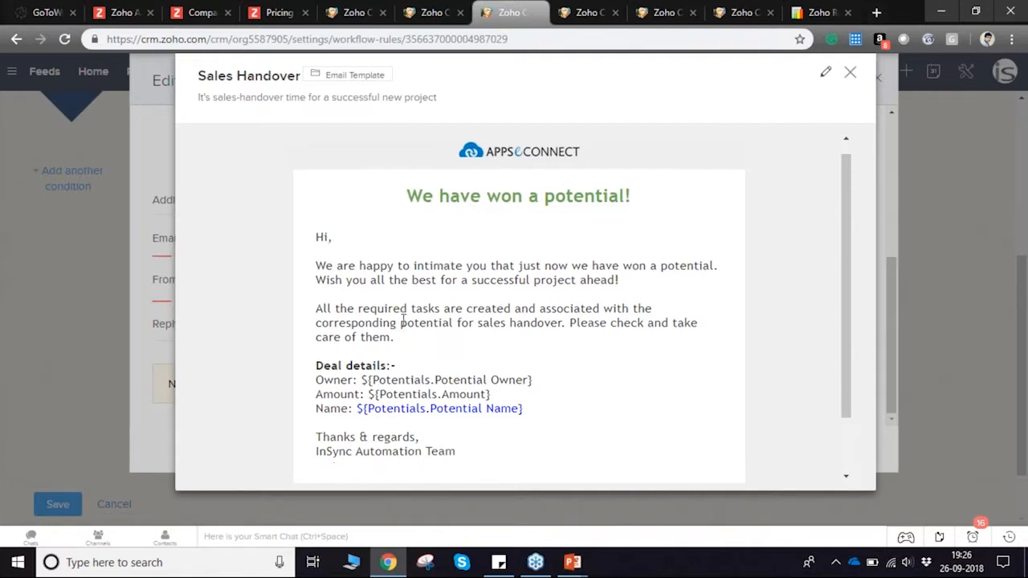
{"action": "scroll", "coordinate": [404, 320], "scroll_direction": "down", "scroll_amount": 1}
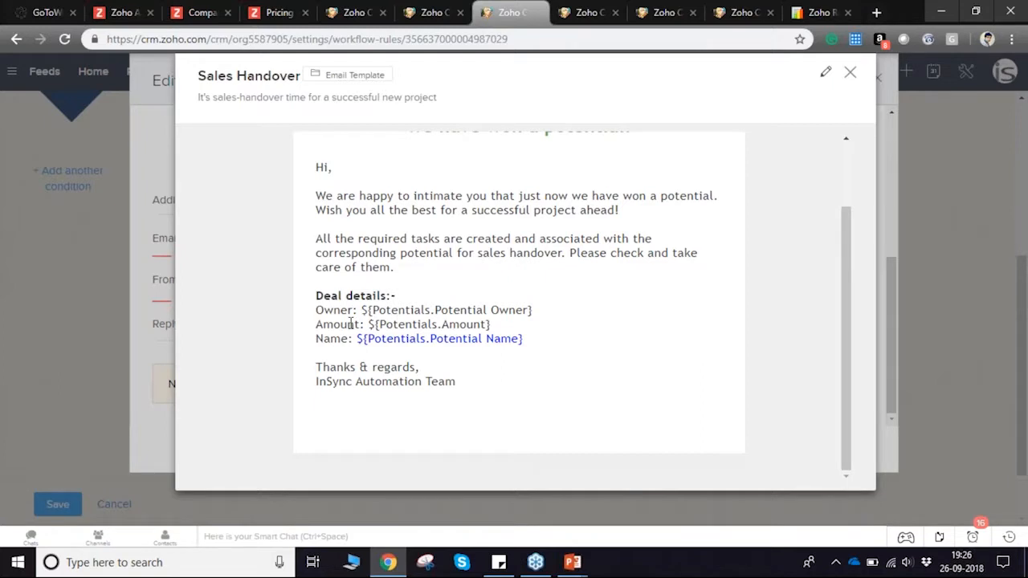
{"action": "scroll", "coordinate": [351, 323], "scroll_direction": "up", "scroll_amount": 1}
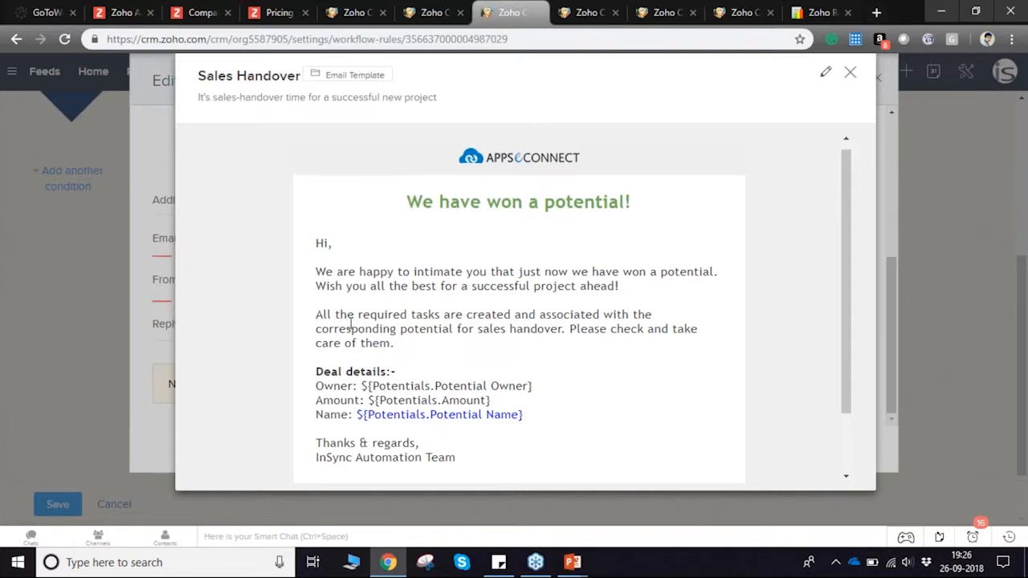
{"action": "scroll", "coordinate": [351, 323], "scroll_direction": "down", "scroll_amount": 1}
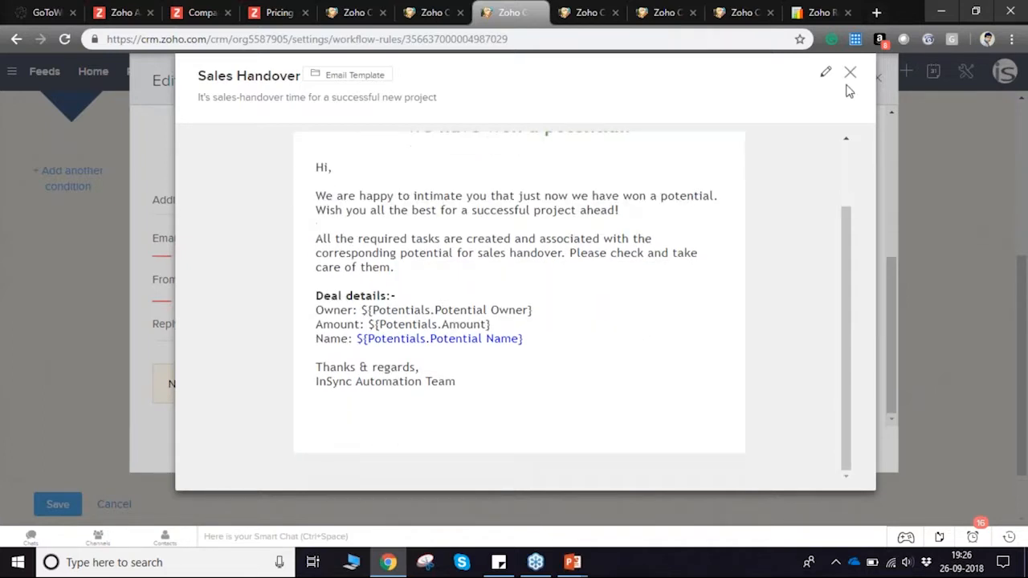
{"action": "left_click", "coordinate": [850, 72]}
{"action": "scroll", "coordinate": [712, 359], "scroll_direction": "up", "scroll_amount": 2}
{"action": "scroll", "coordinate": [712, 359], "scroll_direction": "down", "scroll_amount": 3}
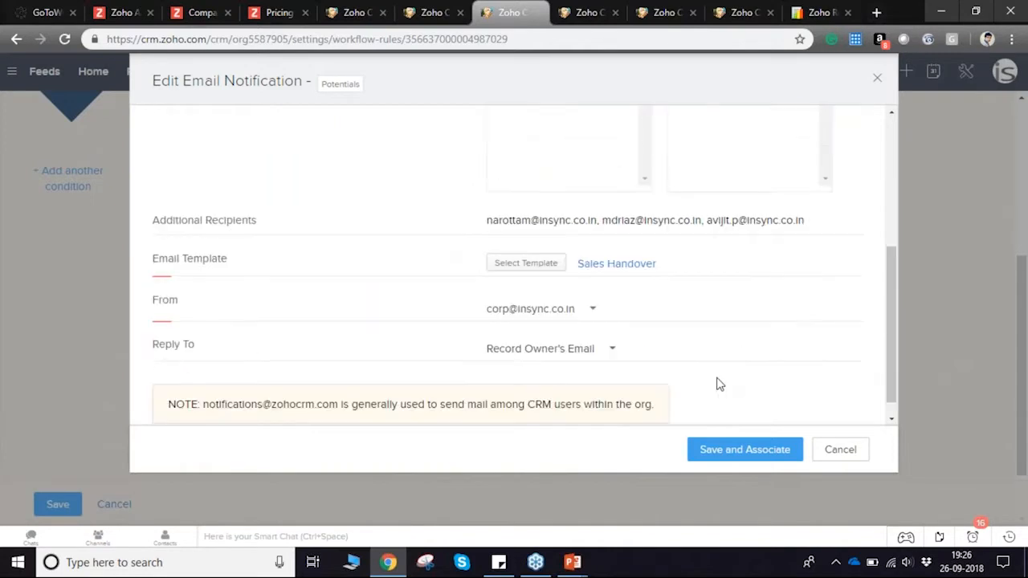
{"action": "left_click", "coordinate": [841, 452]}
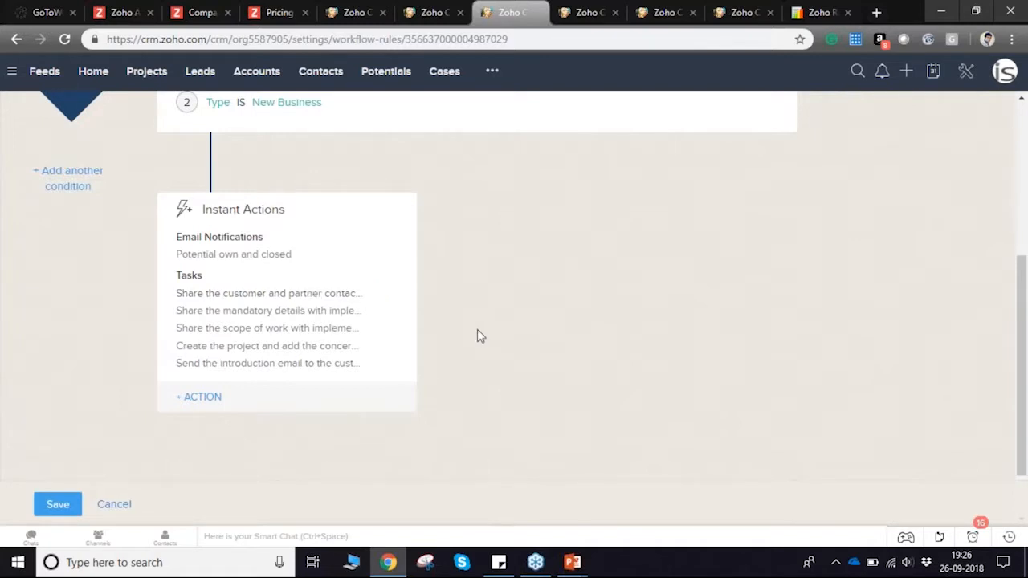
Step: Open the rule's first instant task, about sharing the customer and partner contact details
{"action": "scroll", "coordinate": [477, 336], "scroll_direction": "up", "scroll_amount": 3}
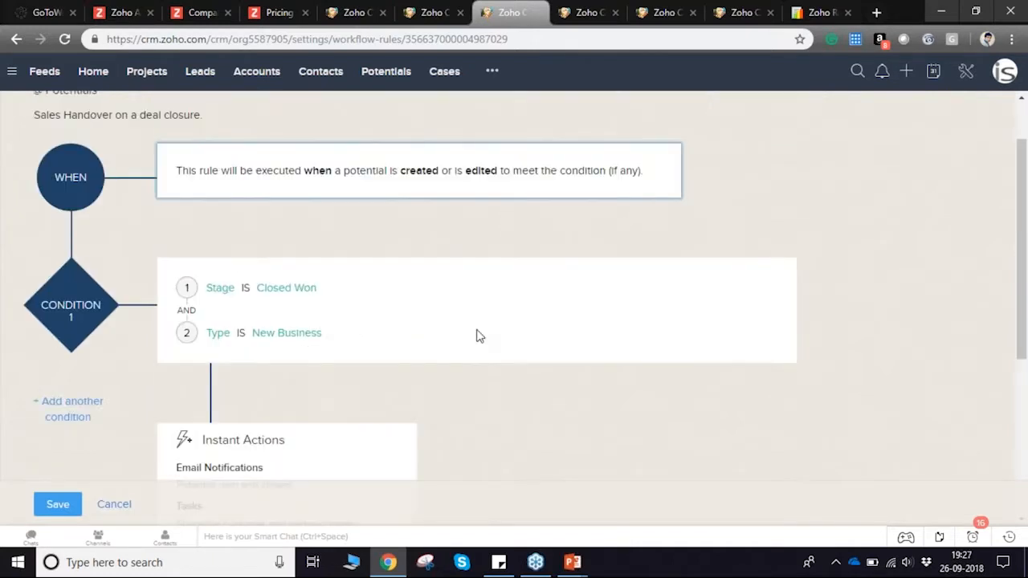
{"action": "scroll", "coordinate": [478, 335], "scroll_direction": "up", "scroll_amount": 1}
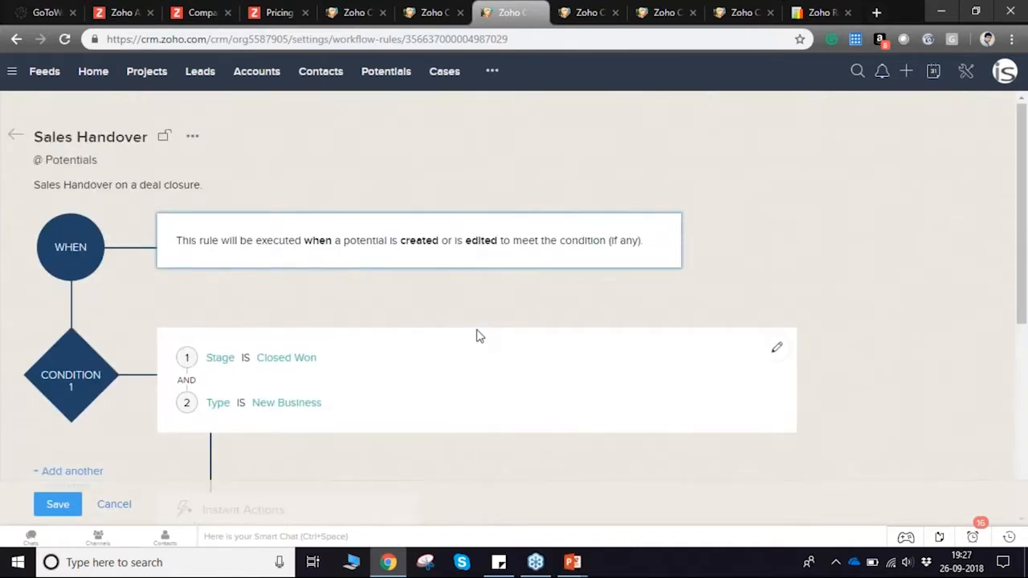
{"action": "scroll", "coordinate": [479, 336], "scroll_direction": "down", "scroll_amount": 1}
{"action": "scroll", "coordinate": [477, 336], "scroll_direction": "down", "scroll_amount": 5}
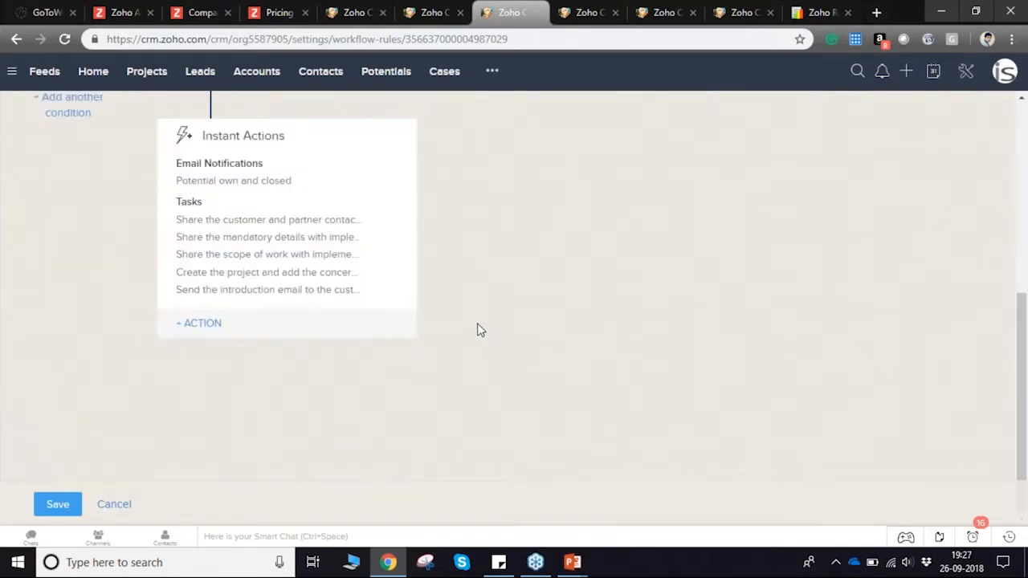
{"action": "left_click", "coordinate": [259, 223]}
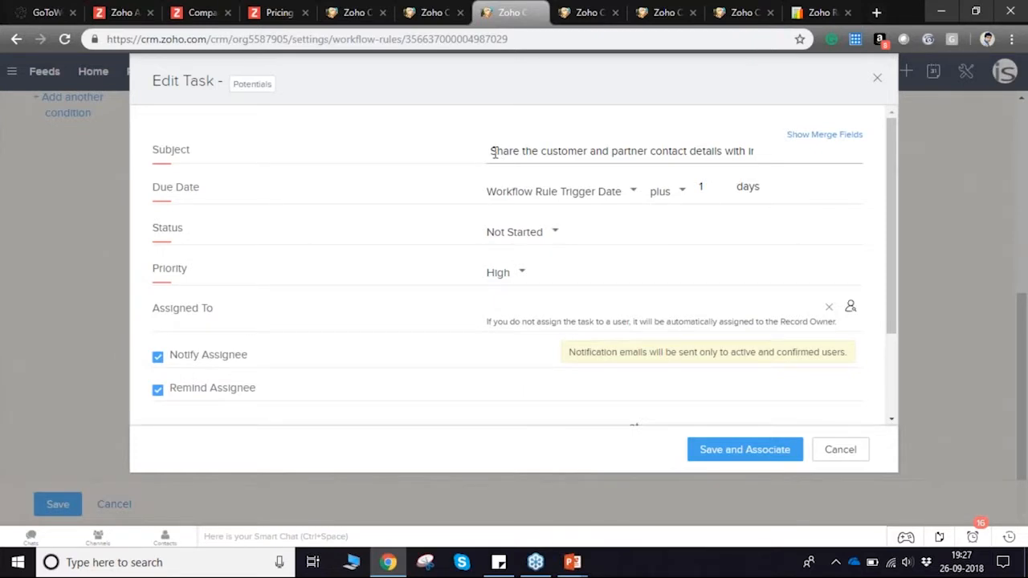
Step: Read the task's full subject line from end to start within the Subject field
{"action": "left_click", "coordinate": [733, 151]}
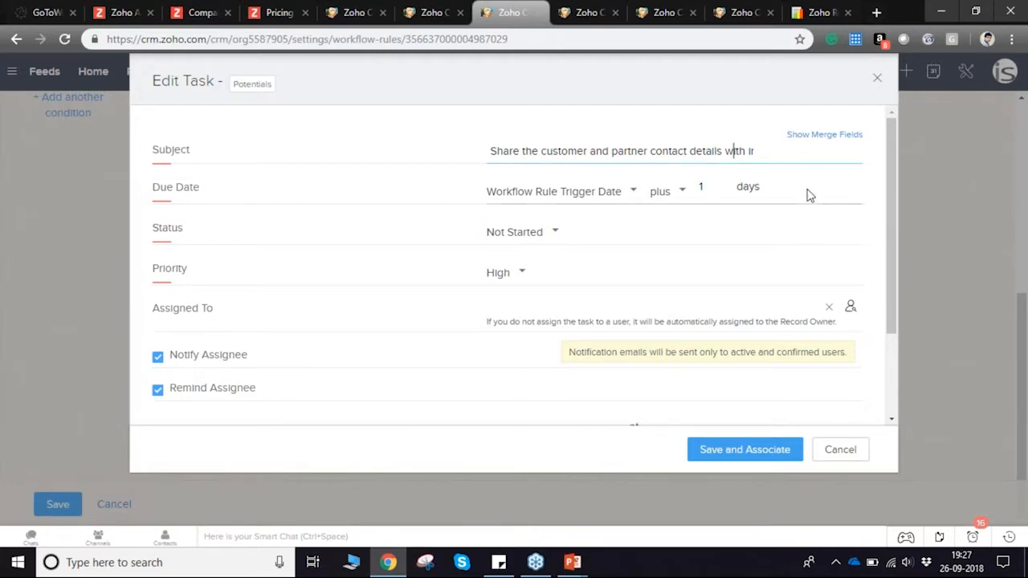
{"action": "key", "text": "End"}
{"action": "key", "text": "BackSpace"}
{"action": "type", "text": "mplementation"}
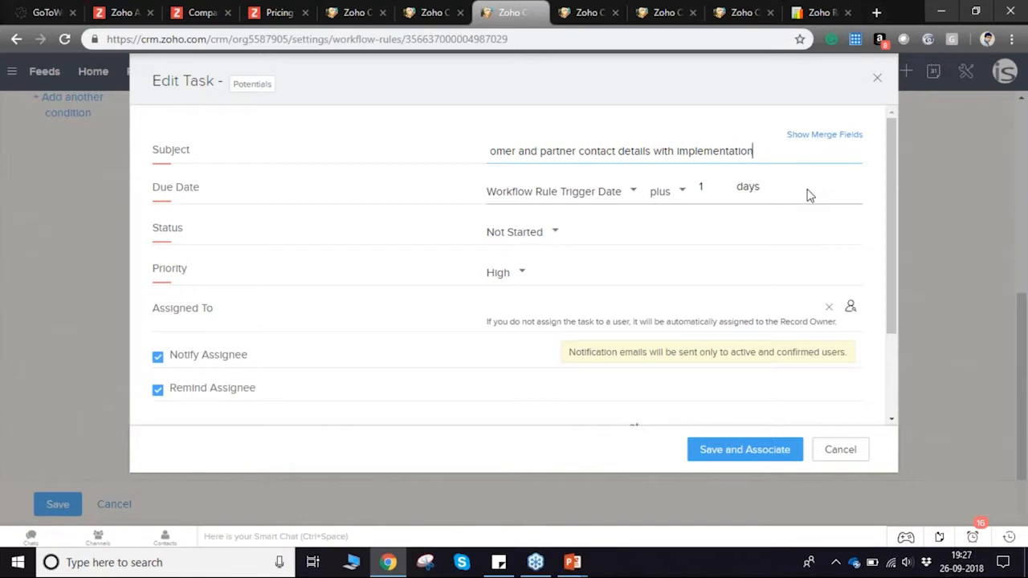
{"action": "key", "text": "Left"}
{"action": "key", "text": "Left"}
{"action": "key", "text": "Left"}
{"action": "key", "text": "Left"}
{"action": "key", "text": "Left"}
{"action": "key", "text": "Left"}
{"action": "key", "text": "Left"}
{"action": "key", "text": "Left"}
{"action": "key", "text": "Left"}
{"action": "key", "text": "Left"}
{"action": "key", "text": "Left"}
{"action": "key", "text": "Left"}
{"action": "key", "text": "Right"}
{"action": "key", "text": "Right"}
{"action": "key", "text": "Right"}
{"action": "key", "text": "Right"}
{"action": "key", "text": "Right"}
{"action": "key", "text": "Right"}
{"action": "key", "text": "Right"}
{"action": "key", "text": "Right"}
{"action": "key", "text": "Right"}
{"action": "key", "text": "Right"}
{"action": "key", "text": "Right"}
{"action": "key", "text": "Right"}
{"action": "key", "text": "Left"}
{"action": "key", "text": "Left"}
{"action": "key", "text": "Left"}
{"action": "key", "text": "Left"}
{"action": "key", "text": "Left"}
{"action": "key", "text": "ctrl+Left"}
{"action": "key", "text": "ctrl+Left"}
{"action": "key", "text": "ctrl+Left"}
{"action": "key", "text": "ctrl+Left"}
{"action": "key", "text": "ctrl+Left"}
{"action": "key", "text": "ctrl+Left"}
{"action": "key", "text": "ctrl+Left"}
{"action": "key", "text": "ctrl+Left"}
{"action": "key", "text": "ctrl+Left"}
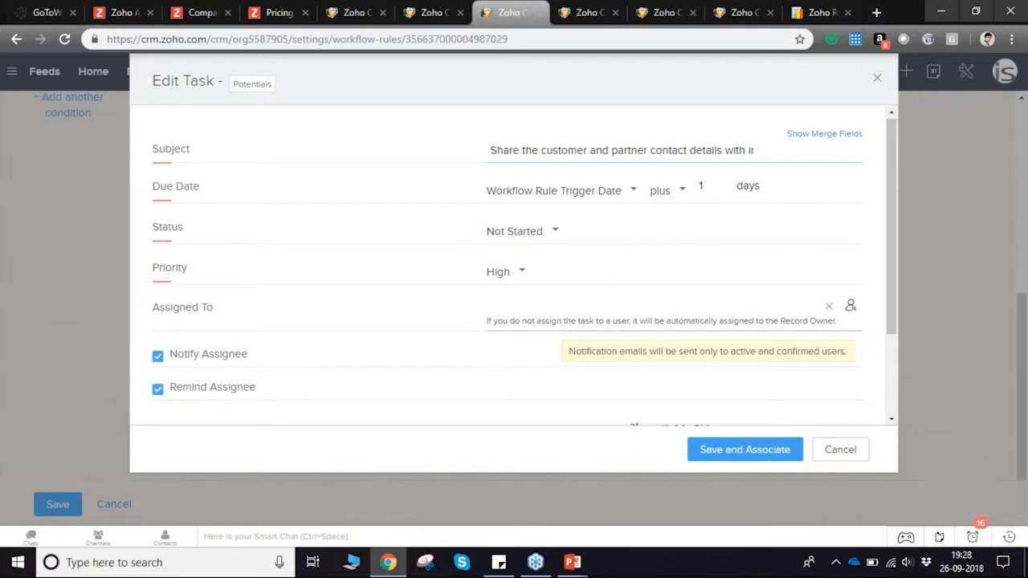
Step: Review the task's due date, status, priority, assignee, notification and reminder settings, and leave the task without saving
{"action": "scroll", "coordinate": [514, 265], "scroll_direction": "down", "scroll_amount": 1}
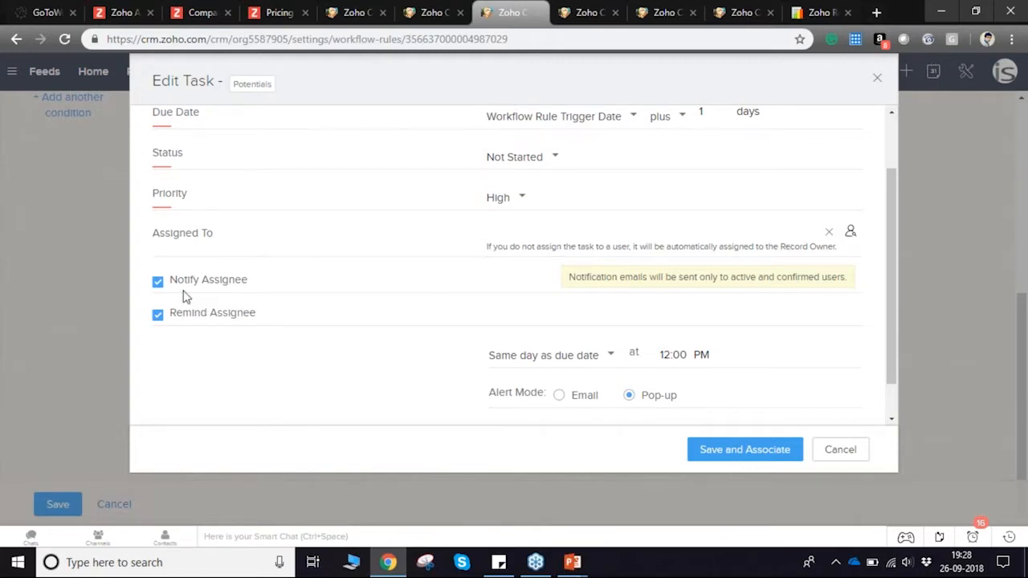
{"action": "scroll", "coordinate": [192, 346], "scroll_direction": "down", "scroll_amount": 1}
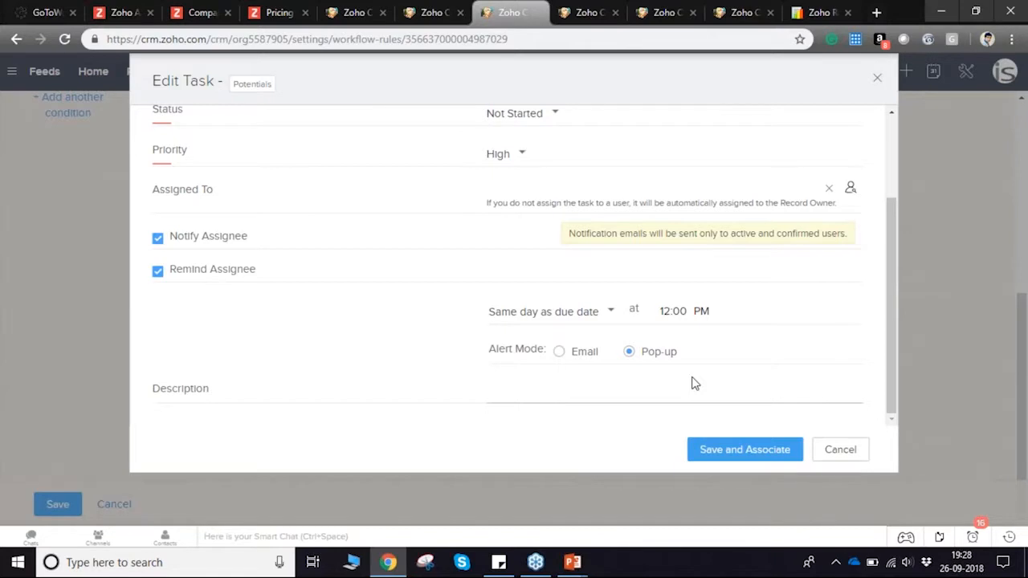
{"action": "scroll", "coordinate": [691, 383], "scroll_direction": "up", "scroll_amount": 2}
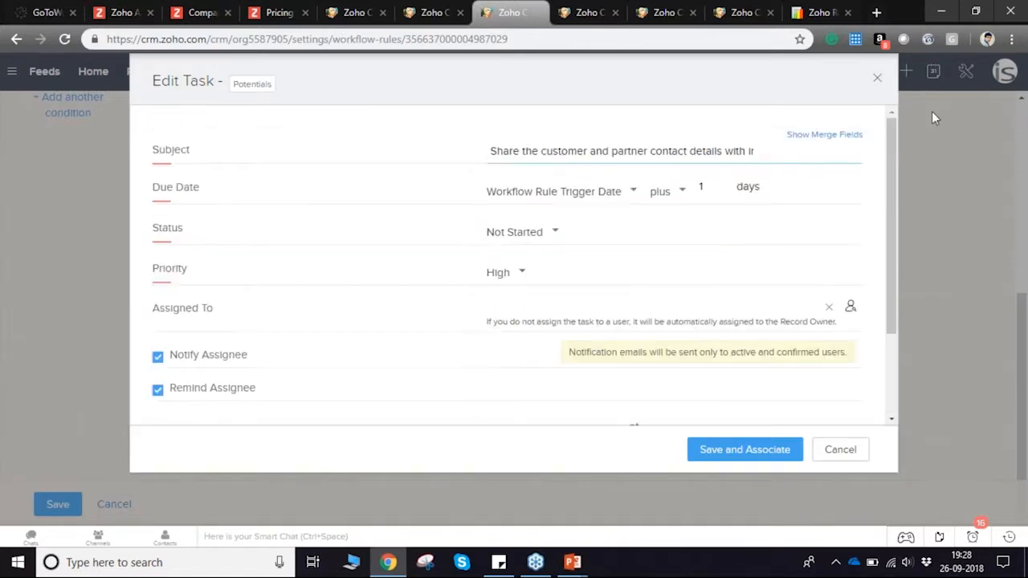
{"action": "left_click", "coordinate": [877, 81]}
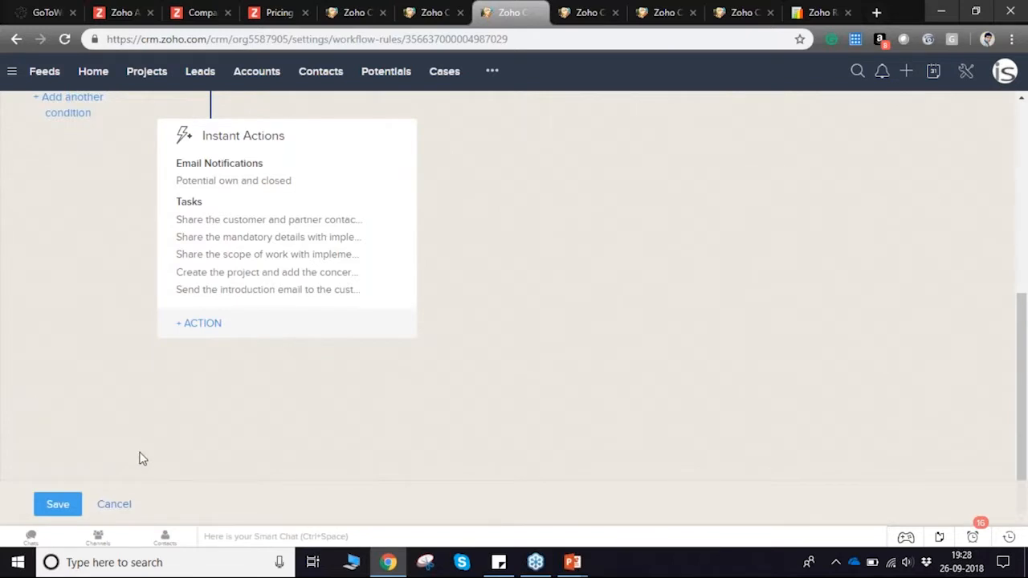
Step: Review the Sales Handover rule from its trigger and conditions down to the instant email notification and tasks
{"action": "scroll", "coordinate": [143, 458], "scroll_direction": "up", "scroll_amount": 1}
{"action": "scroll", "coordinate": [131, 483], "scroll_direction": "up", "scroll_amount": 5}
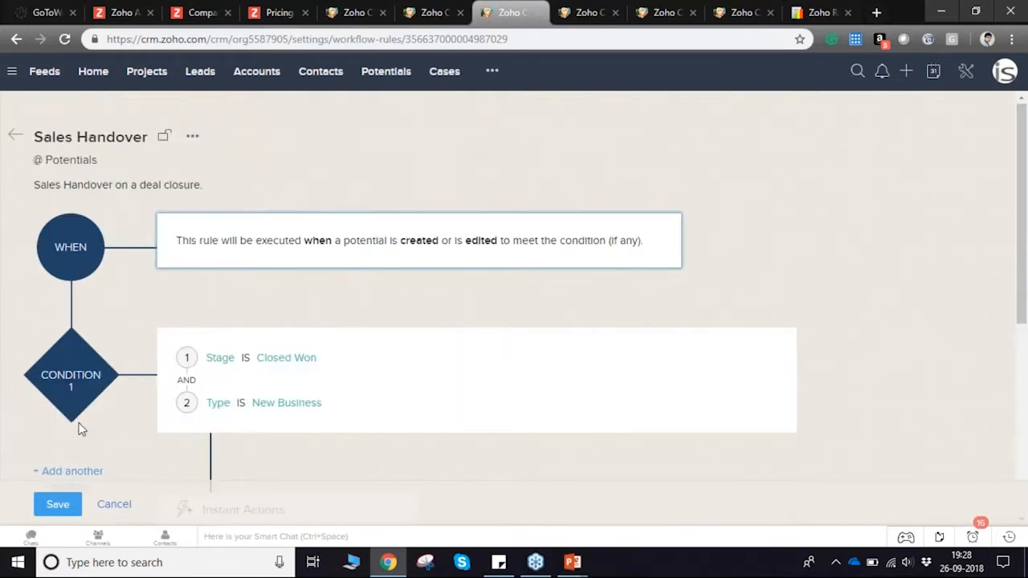
{"action": "scroll", "coordinate": [543, 376], "scroll_direction": "down", "scroll_amount": 2}
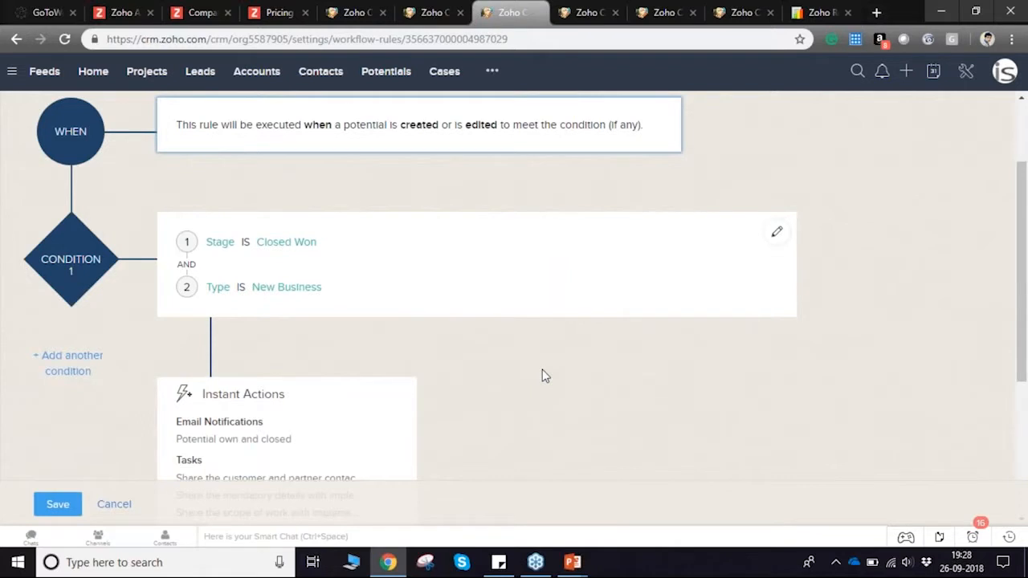
{"action": "scroll", "coordinate": [544, 375], "scroll_direction": "down", "scroll_amount": 2}
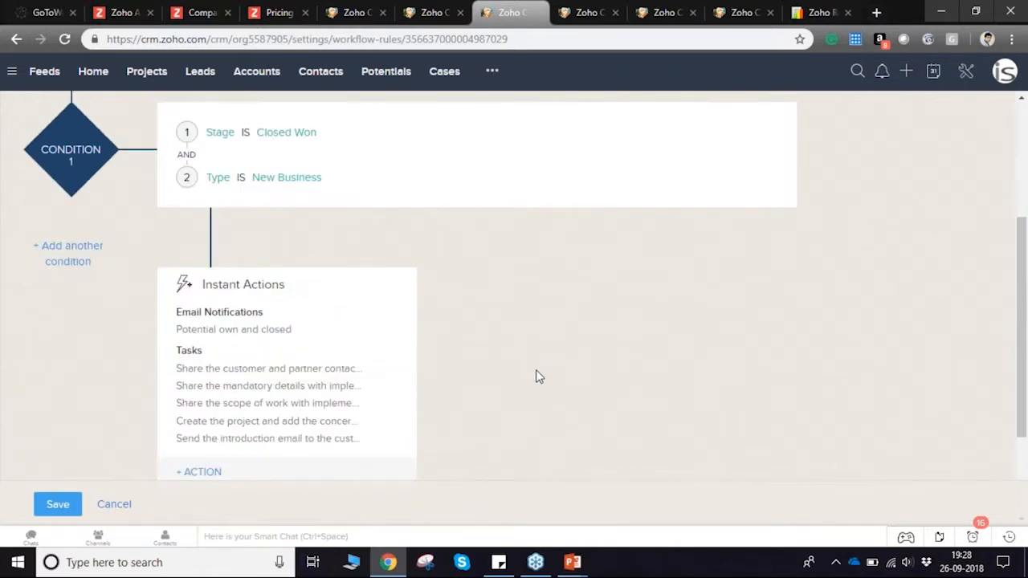
{"action": "scroll", "coordinate": [536, 371], "scroll_direction": "up", "scroll_amount": 1}
{"action": "scroll", "coordinate": [539, 377], "scroll_direction": "up", "scroll_amount": 2}
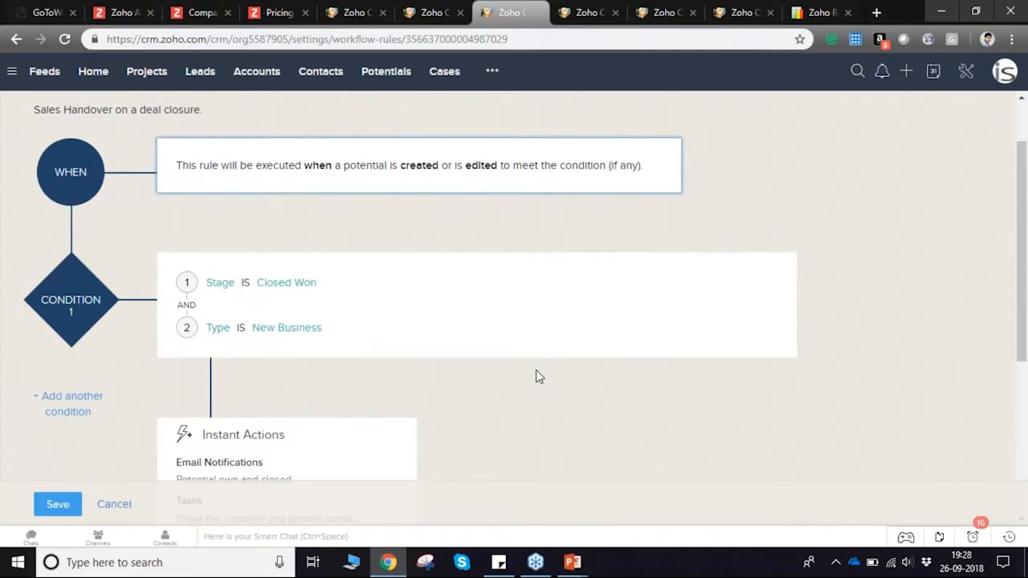
{"action": "scroll", "coordinate": [536, 371], "scroll_direction": "down", "scroll_amount": 1}
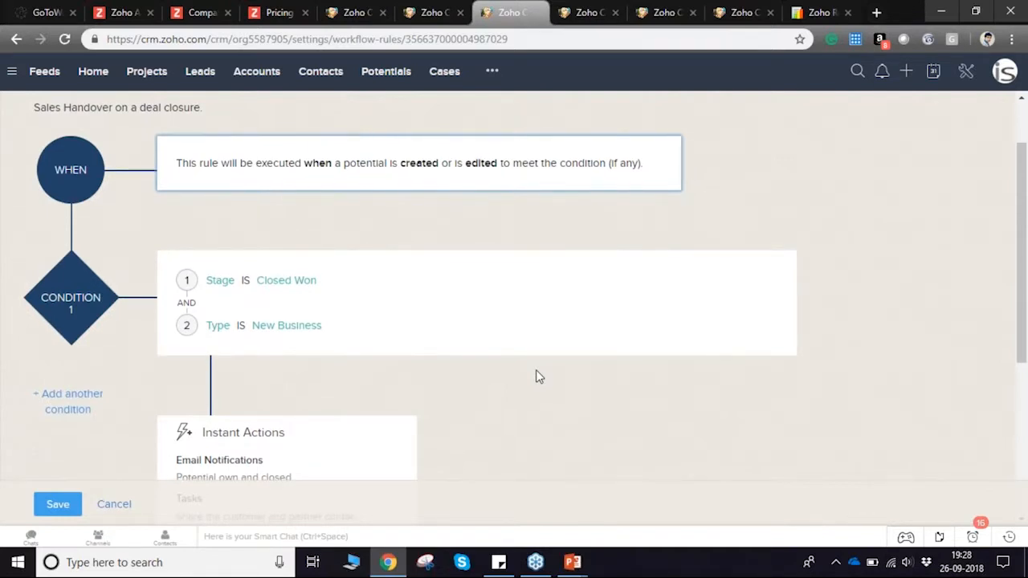
{"action": "scroll", "coordinate": [538, 376], "scroll_direction": "down", "scroll_amount": 3}
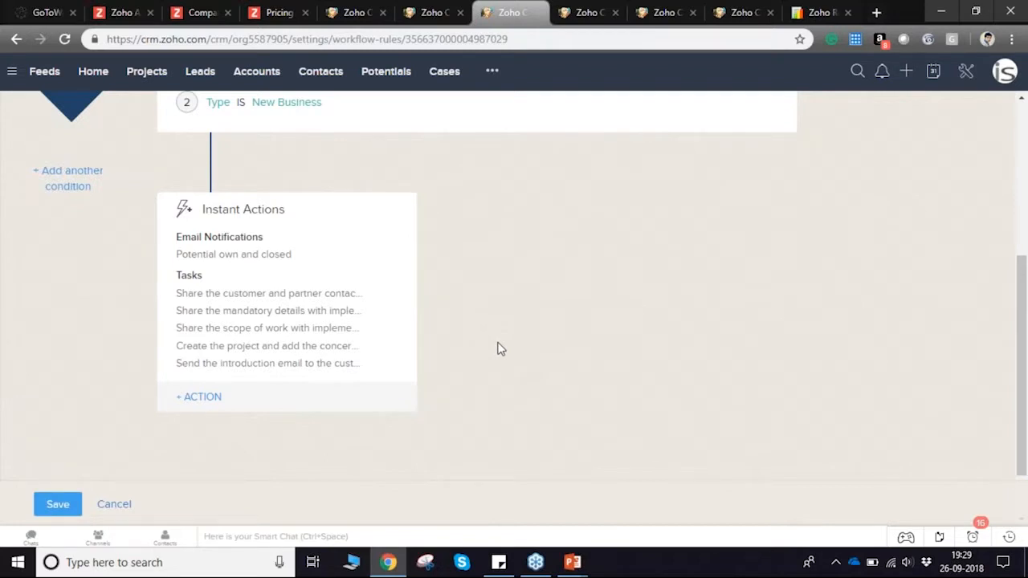
{"action": "scroll", "coordinate": [498, 349], "scroll_direction": "up", "scroll_amount": 1}
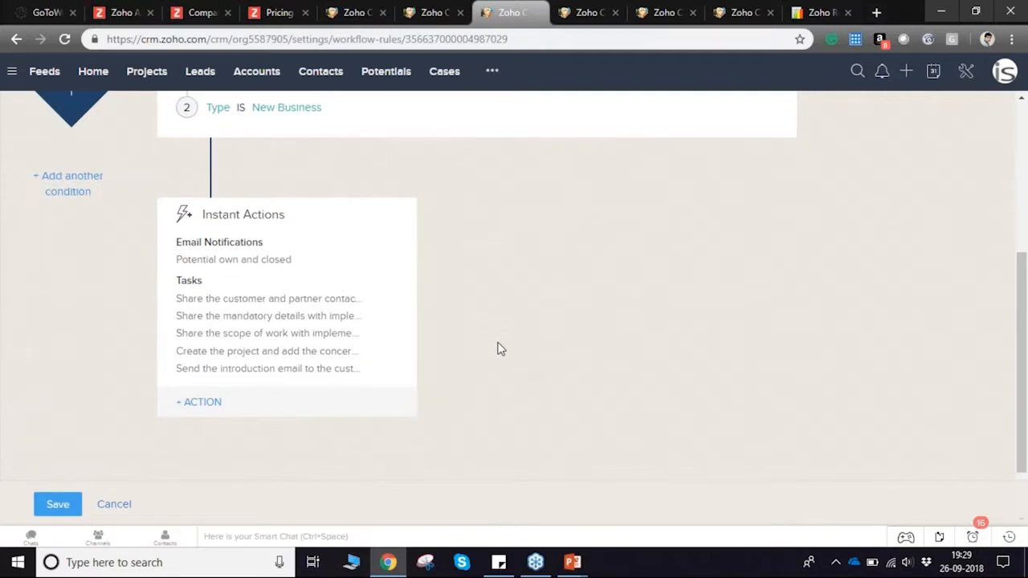
{"action": "scroll", "coordinate": [498, 349], "scroll_direction": "up", "scroll_amount": 1}
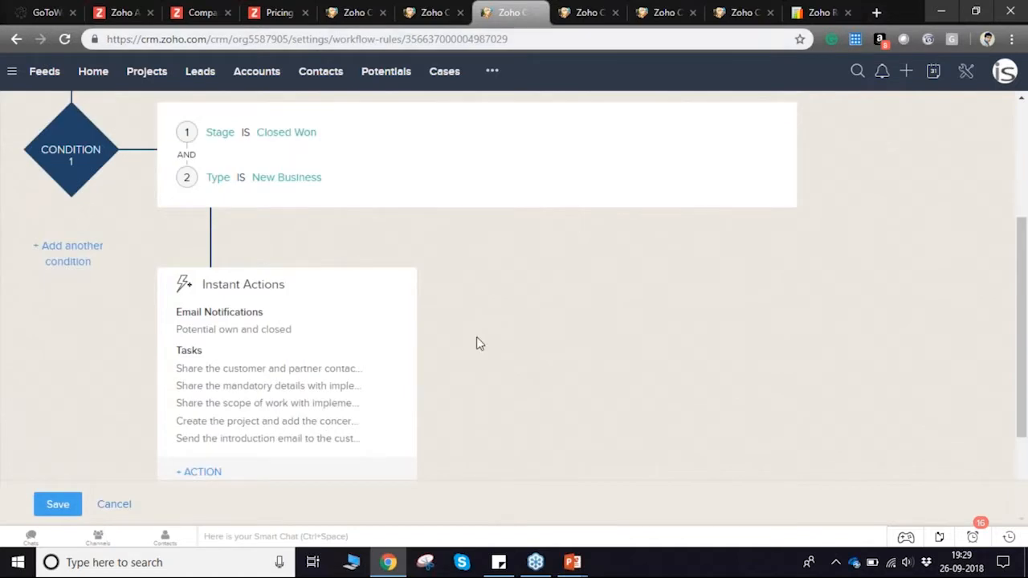
{"action": "scroll", "coordinate": [476, 344], "scroll_direction": "up", "scroll_amount": 2}
{"action": "scroll", "coordinate": [477, 344], "scroll_direction": "up", "scroll_amount": 1}
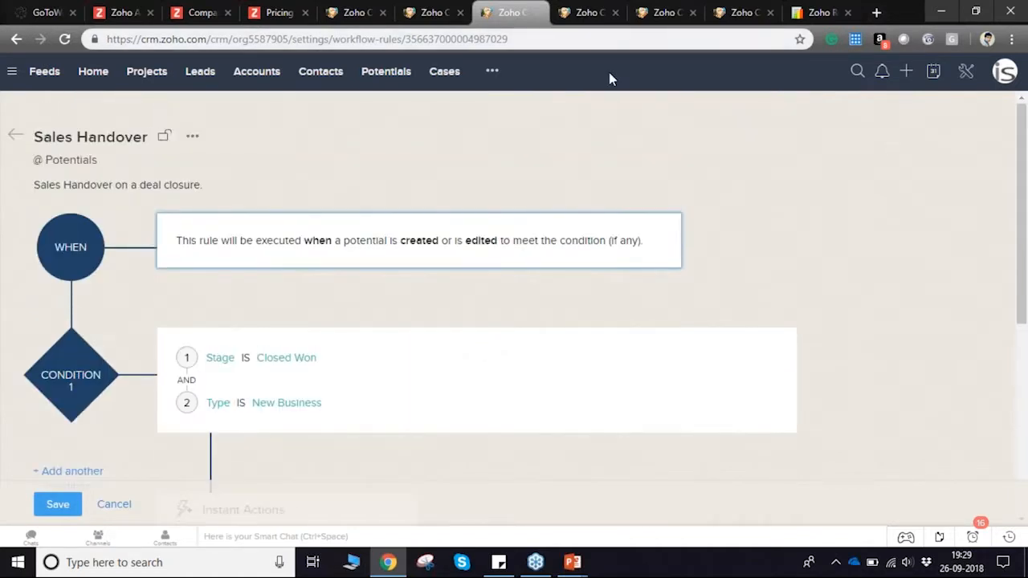
Step: Return to the workflow rules list and review each rule's module, execution trigger, action count and active status
{"action": "left_click", "coordinate": [434, 12]}
{"action": "left_click", "coordinate": [510, 13]}
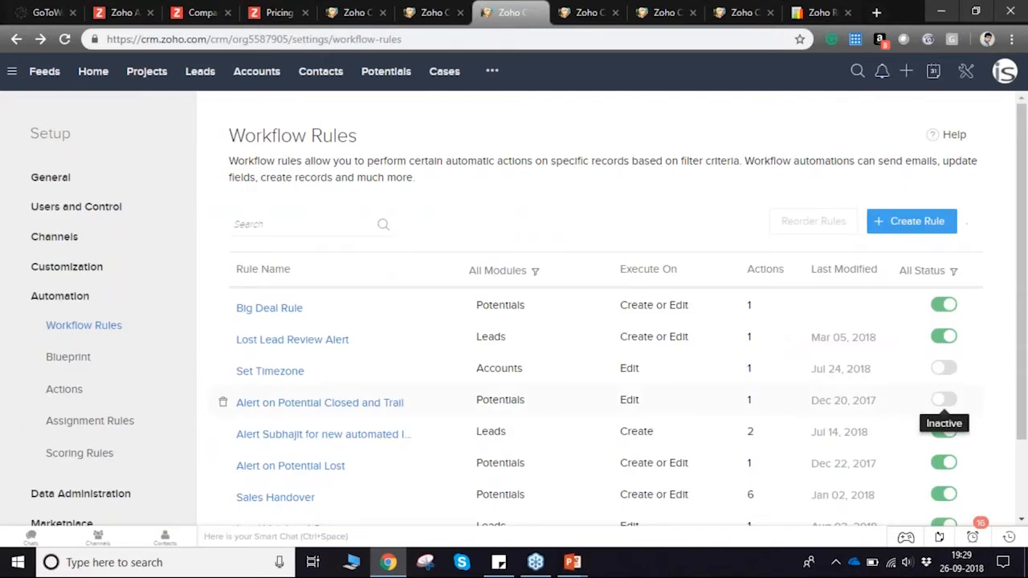
{"action": "scroll", "coordinate": [944, 399], "scroll_direction": "down", "scroll_amount": 1}
{"action": "scroll", "coordinate": [945, 408], "scroll_direction": "down", "scroll_amount": 1}
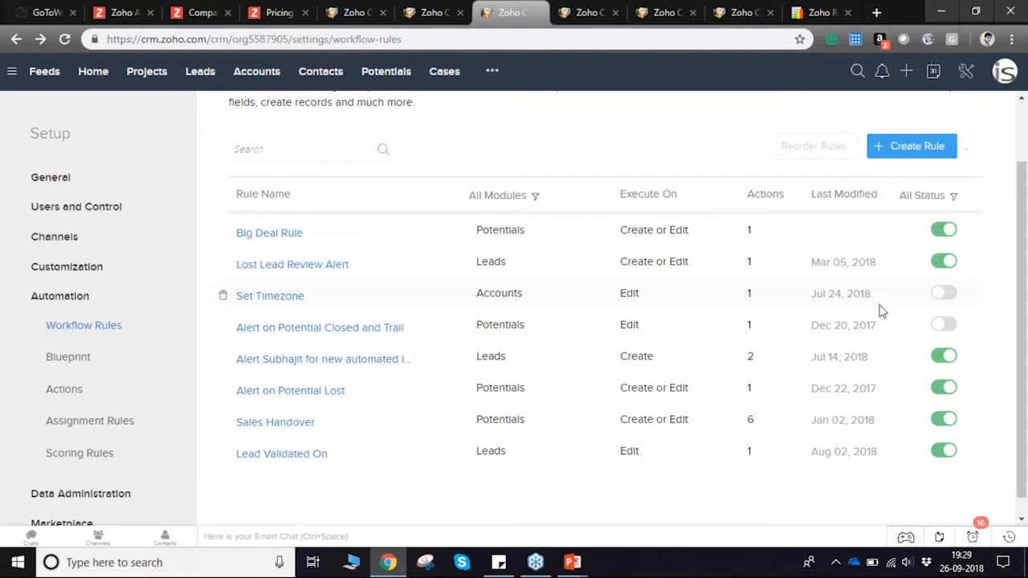
{"action": "scroll", "coordinate": [876, 321], "scroll_direction": "up", "scroll_amount": 1}
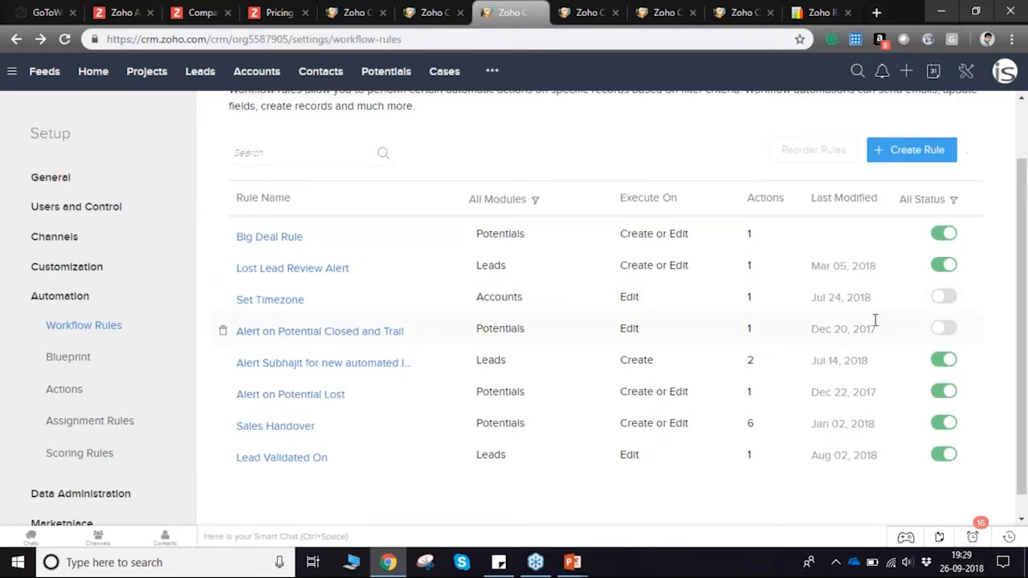
{"action": "scroll", "coordinate": [876, 321], "scroll_direction": "up", "scroll_amount": 1}
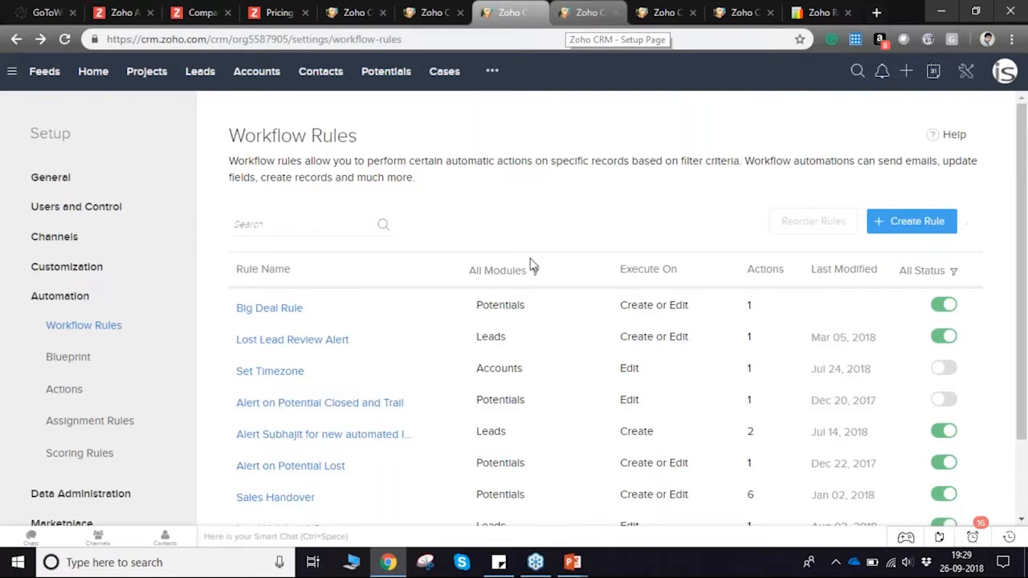
Step: Switch to the PowerPoint slideshow at the Workflow slide
{"action": "left_click", "coordinate": [573, 563]}
{"action": "left_click", "coordinate": [643, 484]}
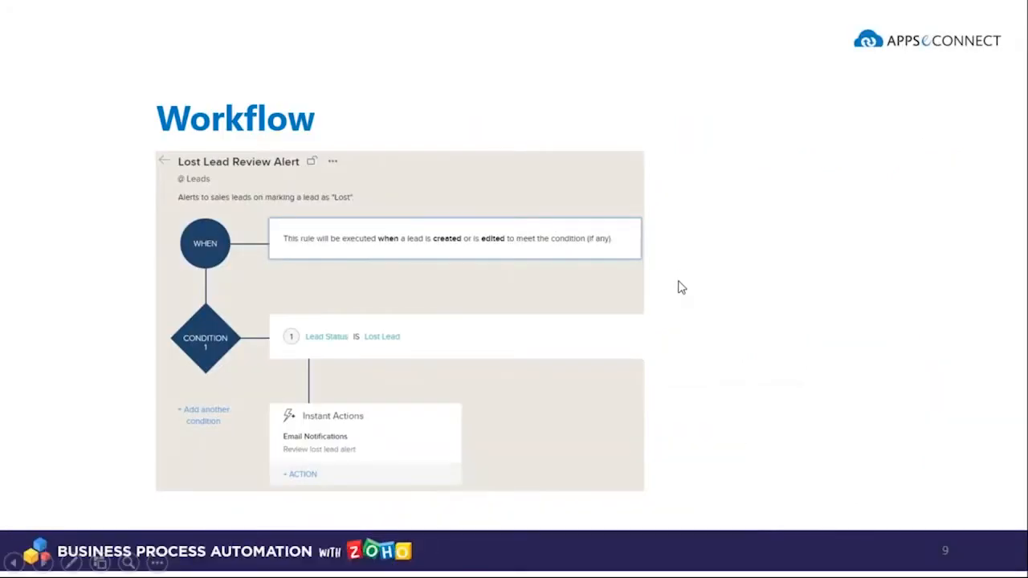
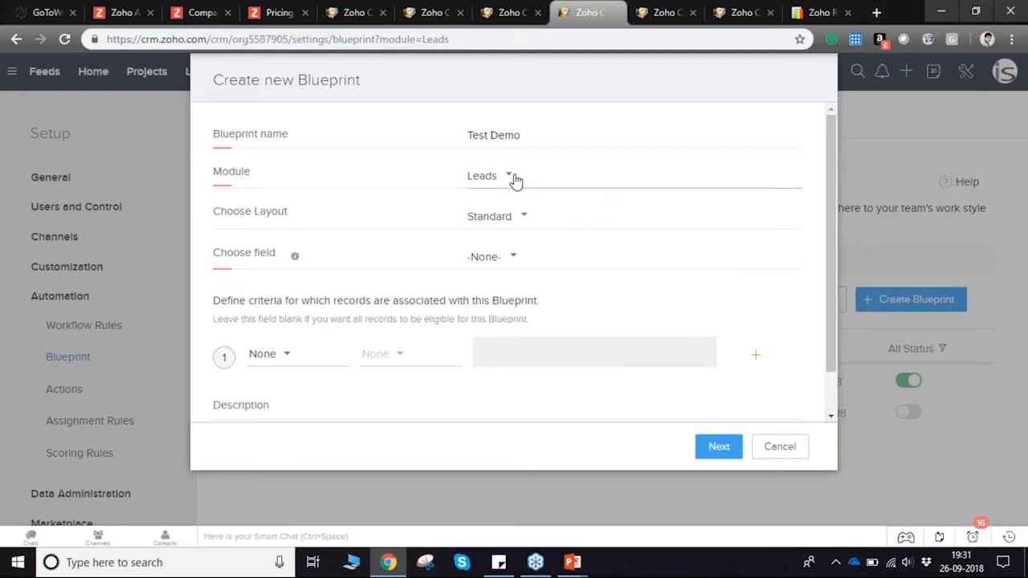
Step: Keep the Standard layout for the Test Demo blueprint and choose Lead Status as its field
{"action": "left_click", "coordinate": [519, 226]}
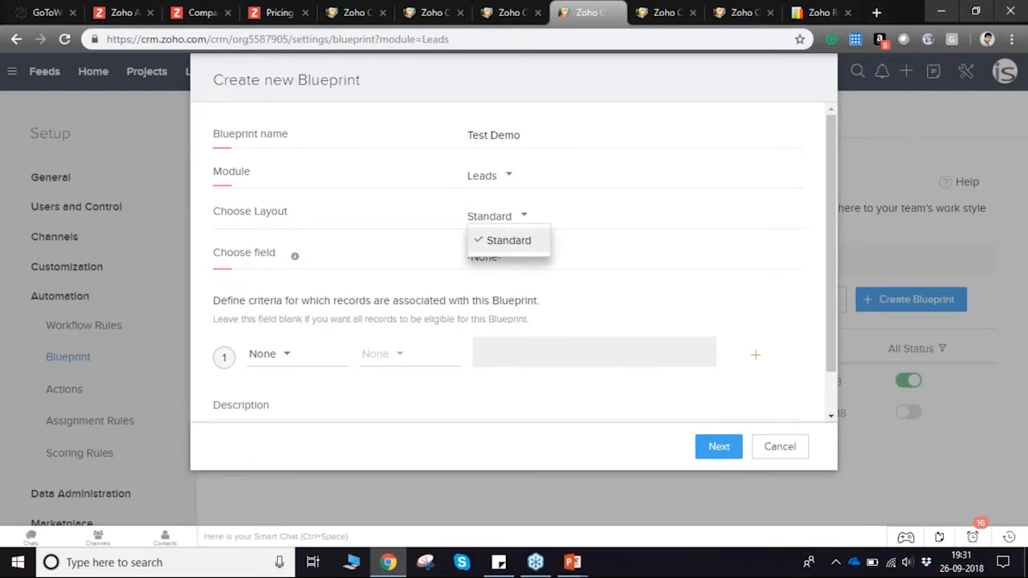
{"action": "left_click", "coordinate": [518, 223]}
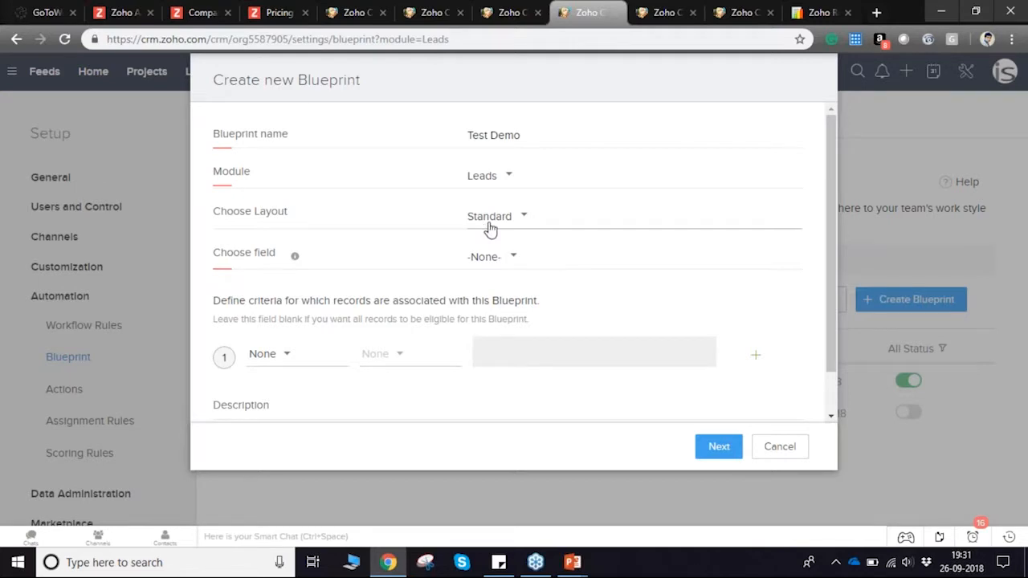
{"action": "left_click", "coordinate": [507, 266]}
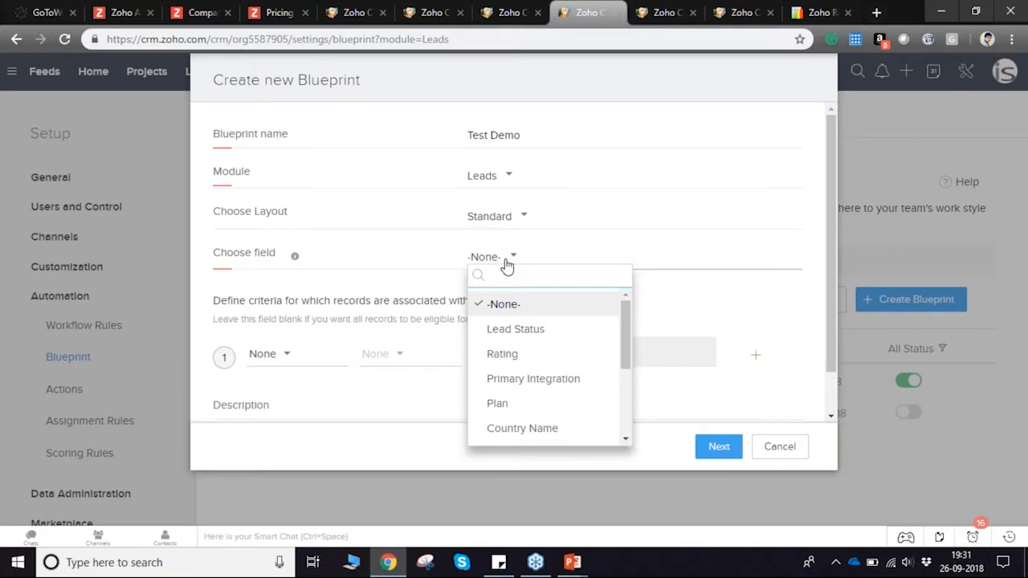
{"action": "left_click", "coordinate": [532, 338]}
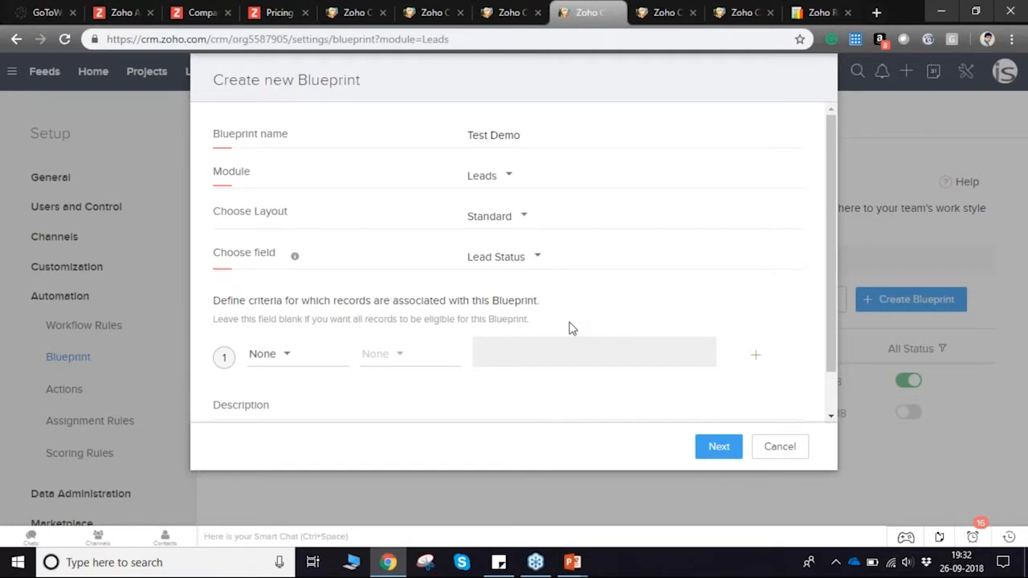
{"action": "left_click", "coordinate": [527, 267]}
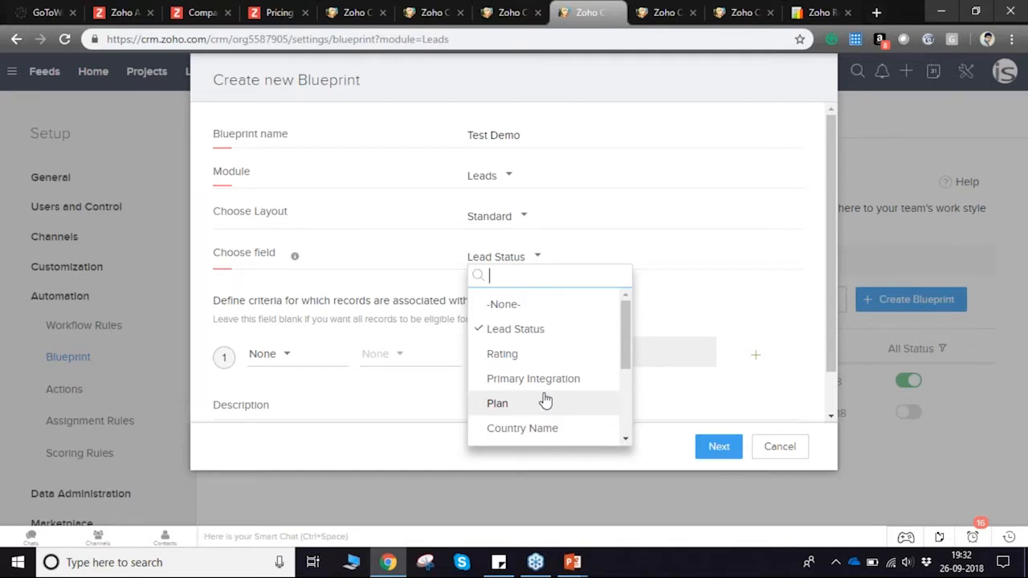
{"action": "left_click", "coordinate": [695, 307]}
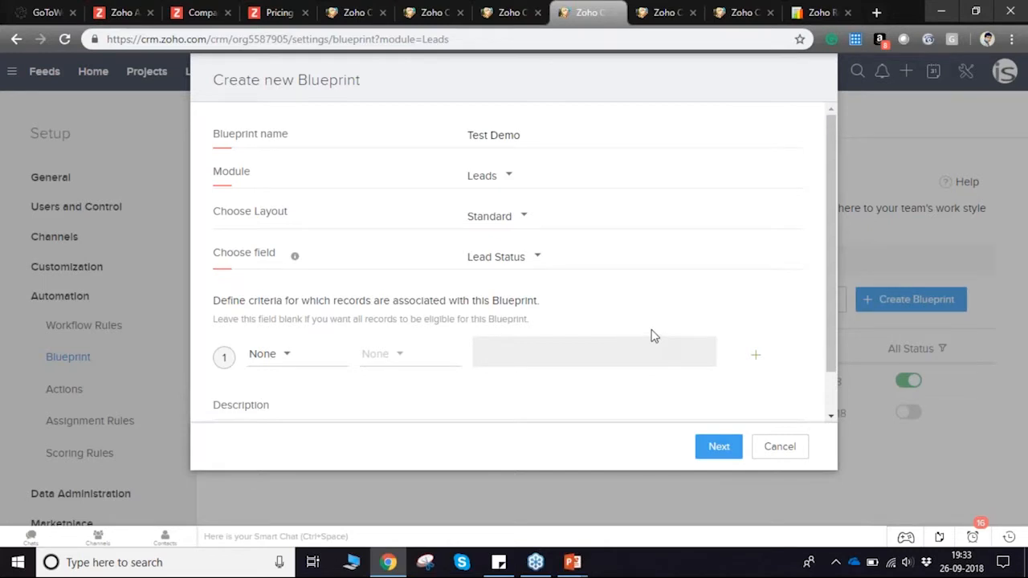
Step: Find the Country Name field by searching for "coun" and use it for the blueprint's first record criterion
{"action": "scroll", "coordinate": [584, 342], "scroll_direction": "down", "scroll_amount": 1}
{"action": "scroll", "coordinate": [584, 342], "scroll_direction": "up", "scroll_amount": 1}
{"action": "scroll", "coordinate": [642, 396], "scroll_direction": "down", "scroll_amount": 1}
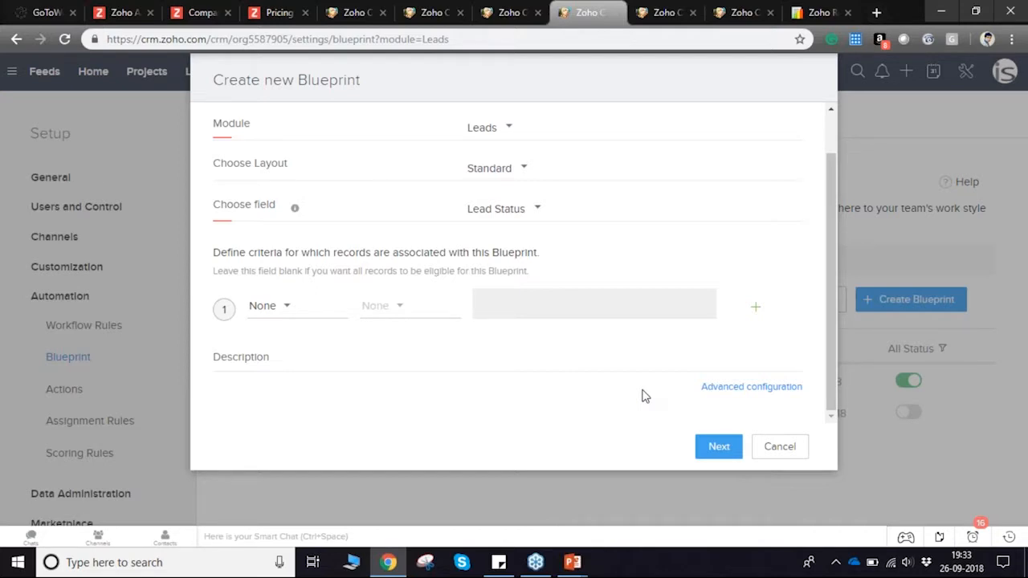
{"action": "left_click", "coordinate": [284, 309]}
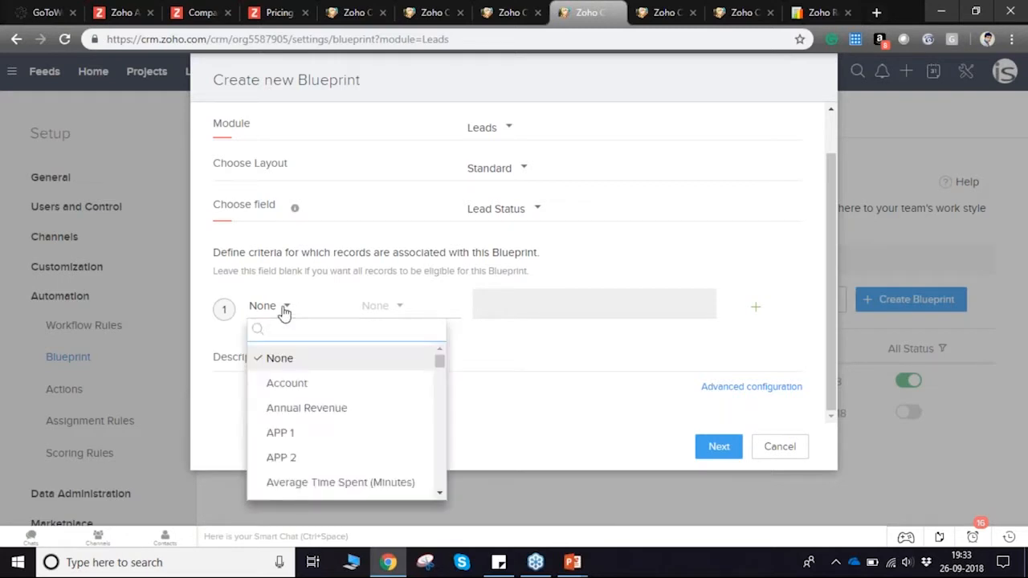
{"action": "scroll", "coordinate": [297, 438], "scroll_direction": "down", "scroll_amount": 3}
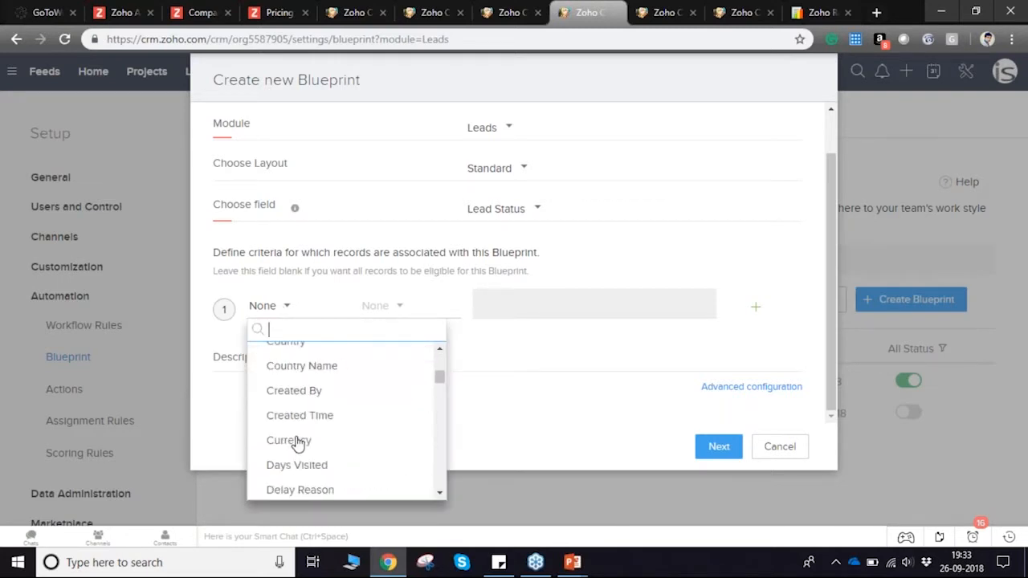
{"action": "scroll", "coordinate": [317, 474], "scroll_direction": "down", "scroll_amount": 3}
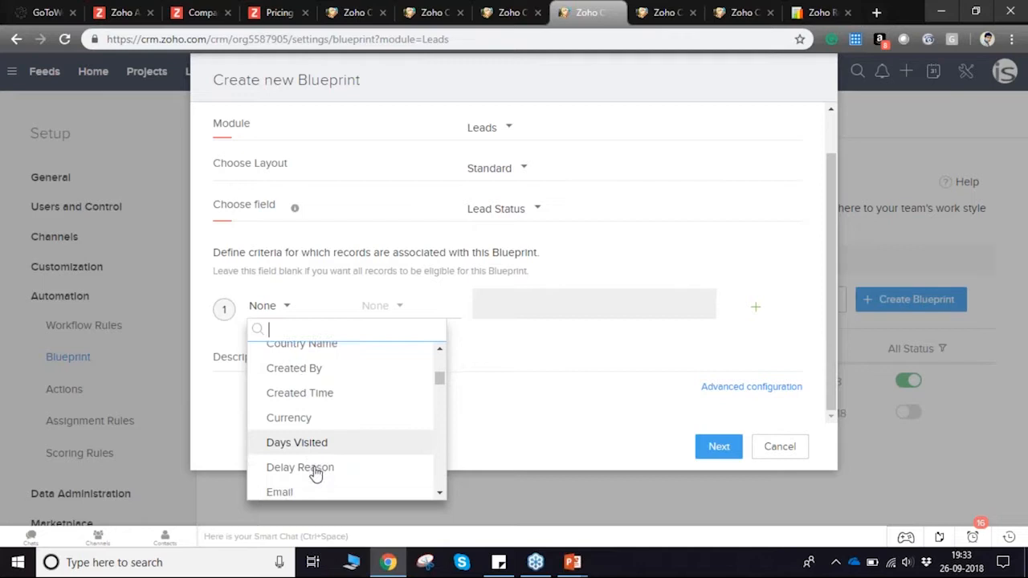
{"action": "scroll", "coordinate": [318, 474], "scroll_direction": "down", "scroll_amount": 5}
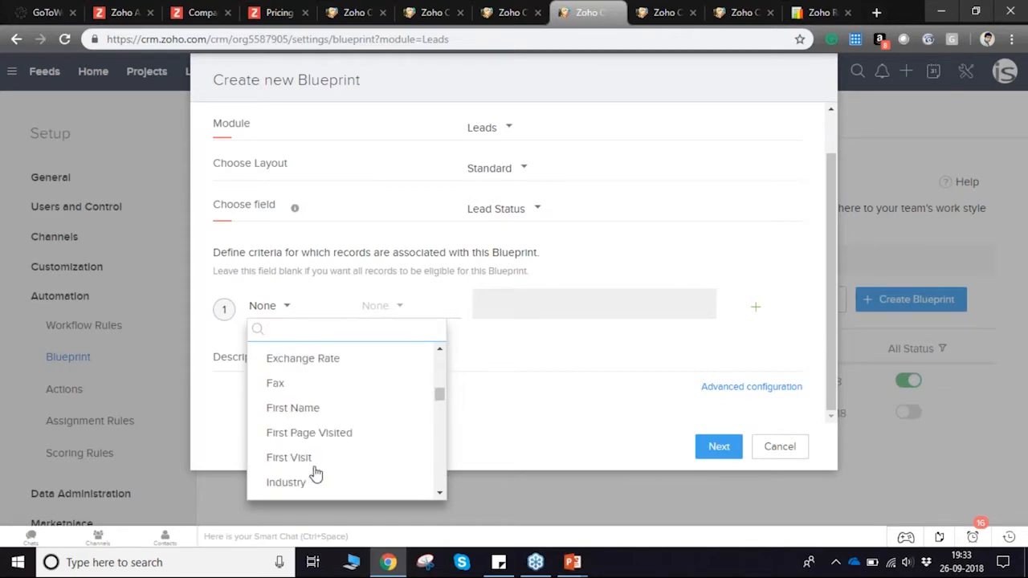
{"action": "type", "text": "coun"}
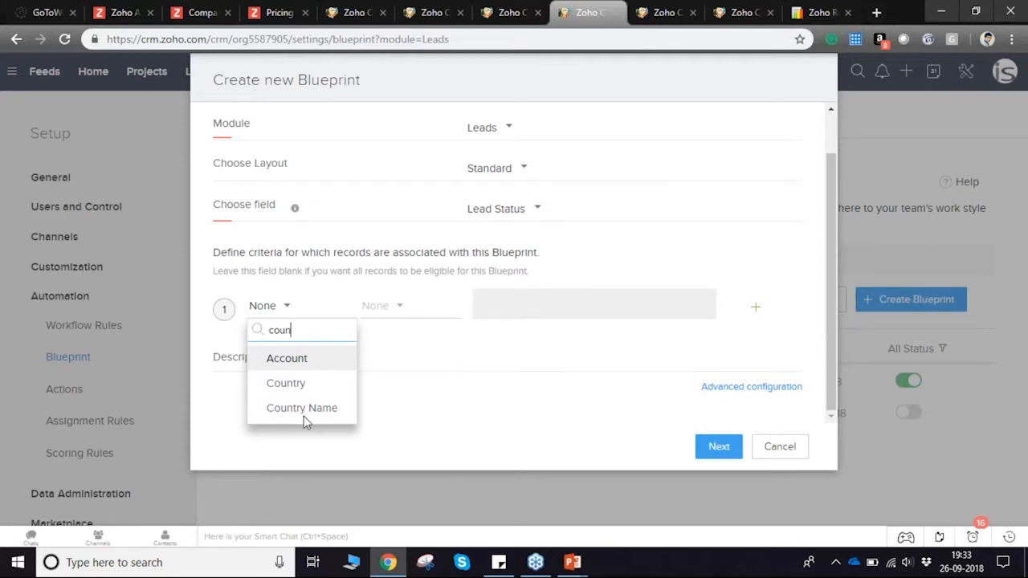
{"action": "left_click", "coordinate": [309, 411]}
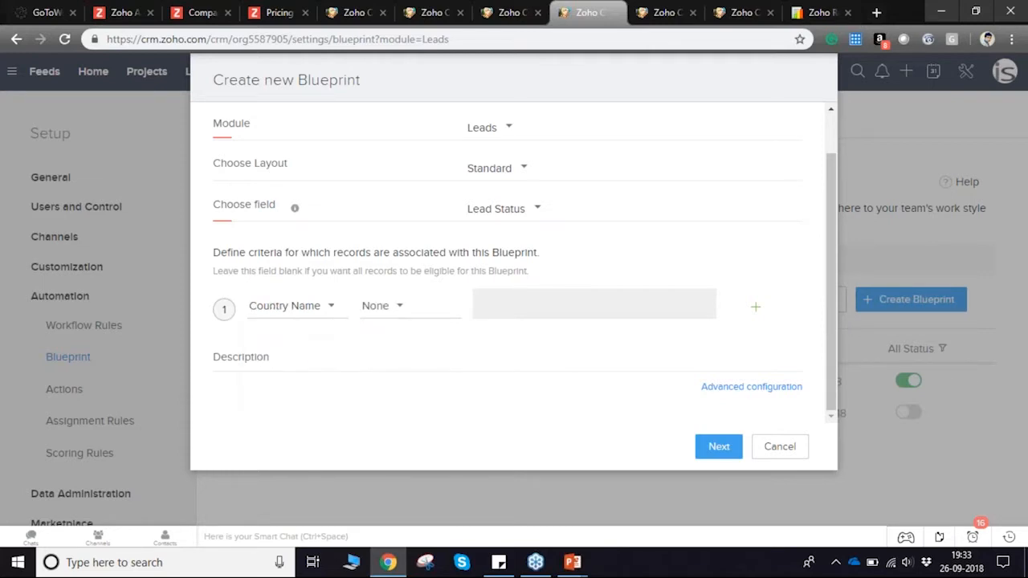
Step: Set the operator of the Country Name record criterion to "is"
{"action": "left_click", "coordinate": [372, 312]}
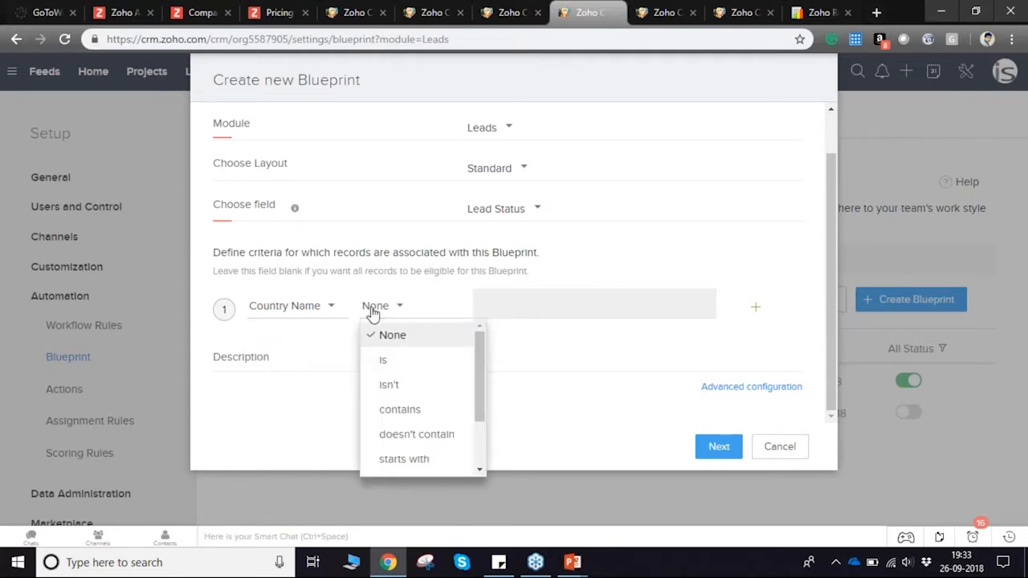
{"action": "left_click", "coordinate": [387, 362]}
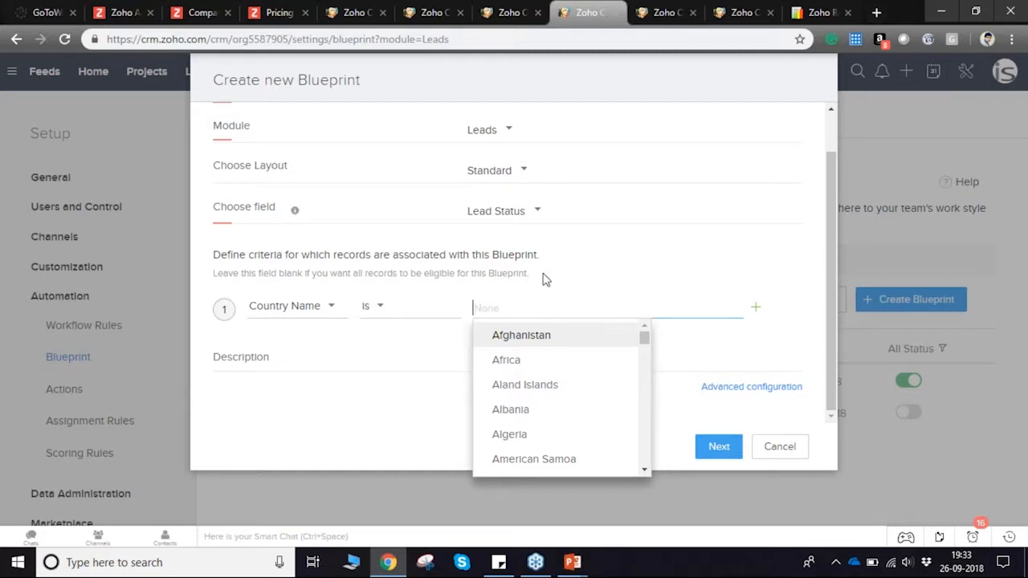
Step: Reset the first record criterion's field to None and continue to the Test Demo blueprint's state editor
{"action": "left_click", "coordinate": [299, 308]}
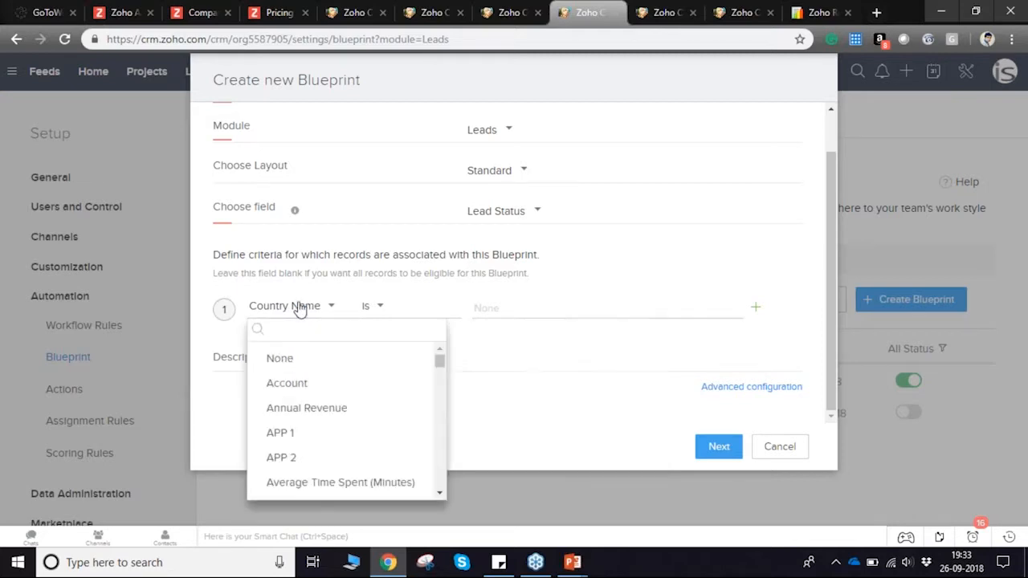
{"action": "left_click", "coordinate": [281, 358]}
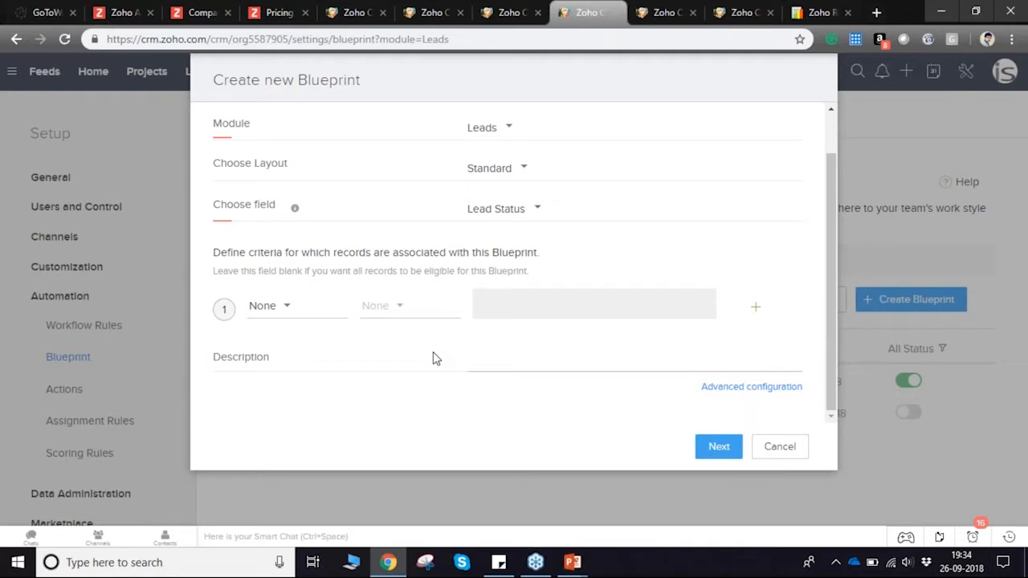
{"action": "scroll", "coordinate": [433, 359], "scroll_direction": "up", "scroll_amount": 1}
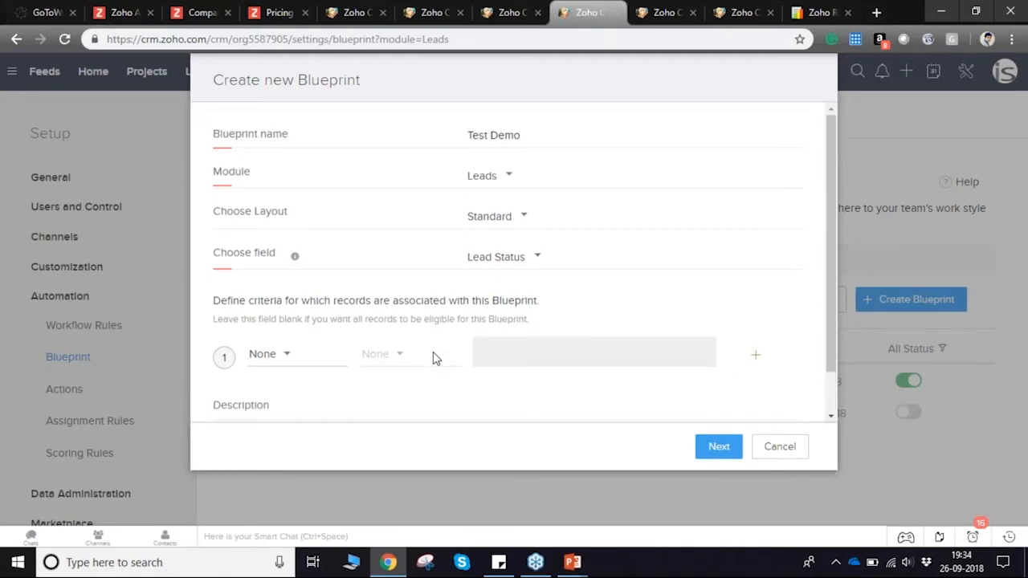
{"action": "left_click", "coordinate": [721, 450]}
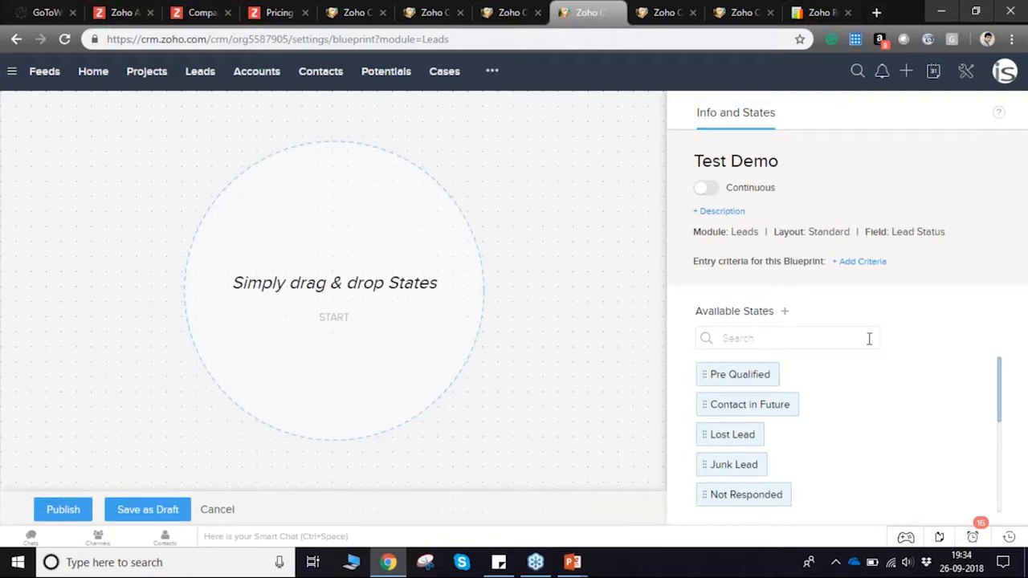
Step: Add the New state after Start on the blueprint canvas and view the Start state's time-limit settings
{"action": "left_click_drag", "start_coordinate": [1001, 377], "coordinate": [986, 441]}
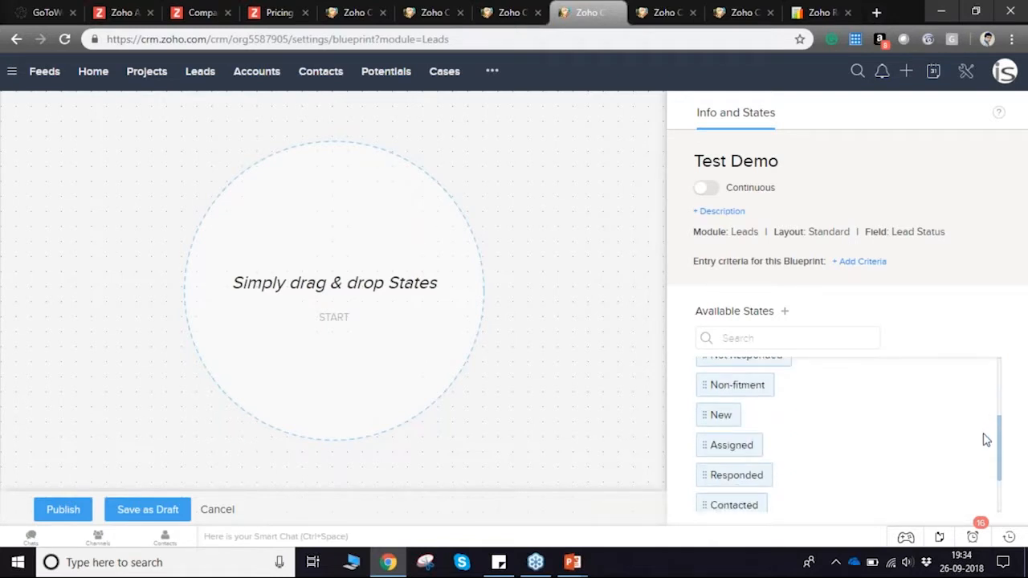
{"action": "left_click_drag", "start_coordinate": [1001, 461], "coordinate": [986, 443]}
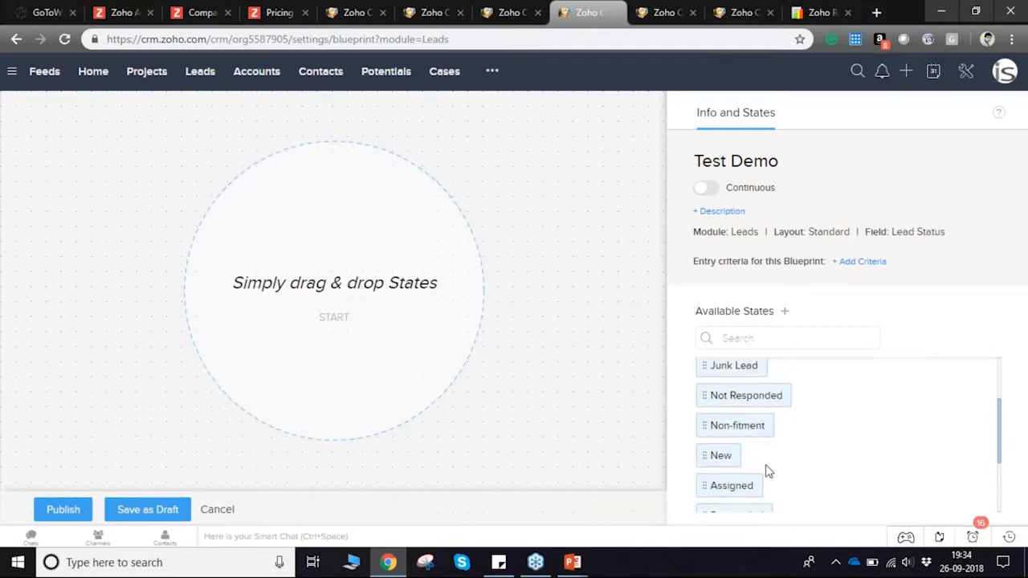
{"action": "left_click_drag", "start_coordinate": [727, 462], "coordinate": [315, 197]}
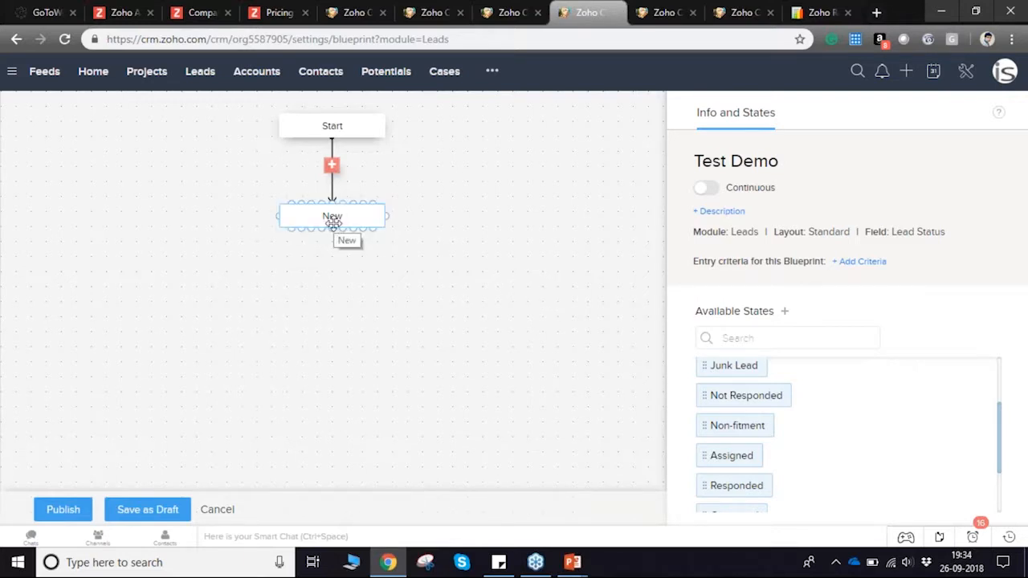
{"action": "left_click", "coordinate": [333, 125]}
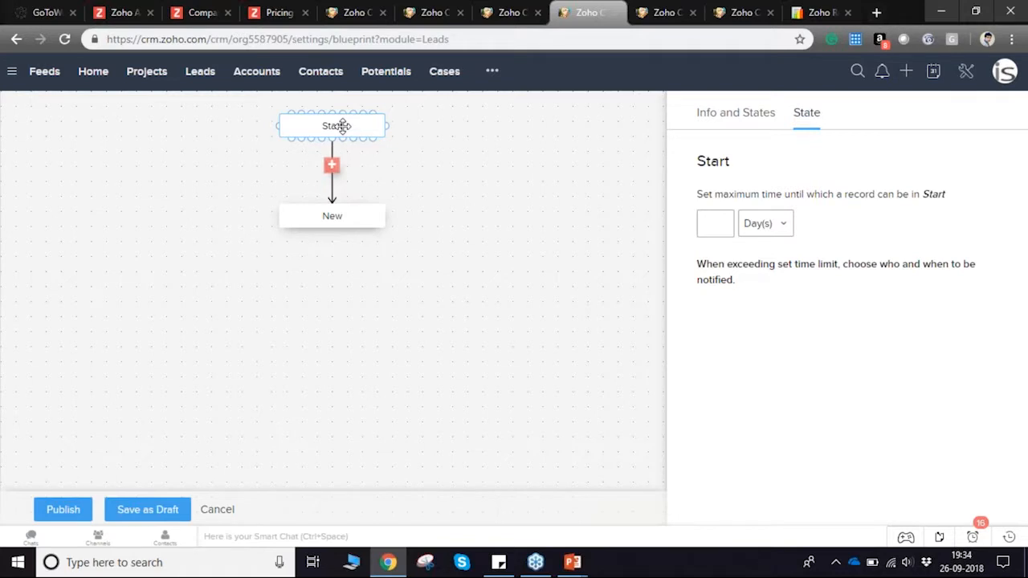
{"action": "left_click", "coordinate": [345, 221]}
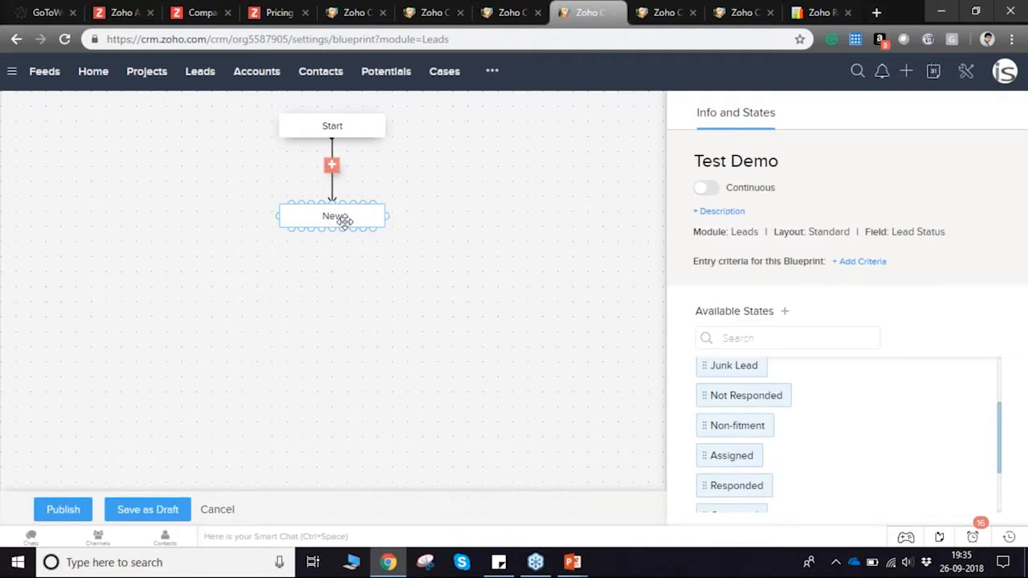
Step: Add the Lost Lead state below New on the canvas and connect New to it
{"action": "scroll", "coordinate": [864, 388], "scroll_direction": "up", "scroll_amount": 3}
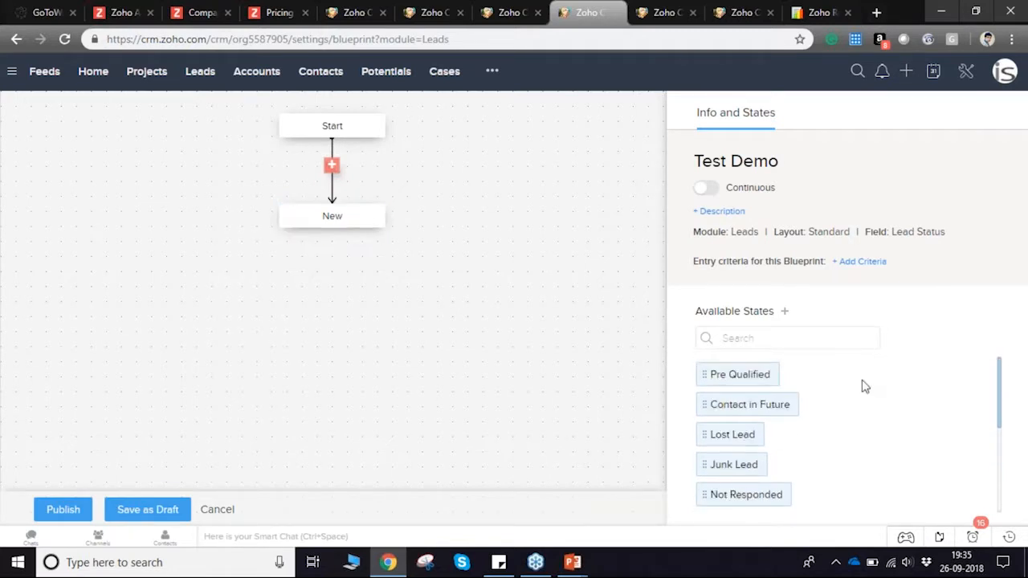
{"action": "left_click_drag", "start_coordinate": [738, 436], "coordinate": [217, 294]}
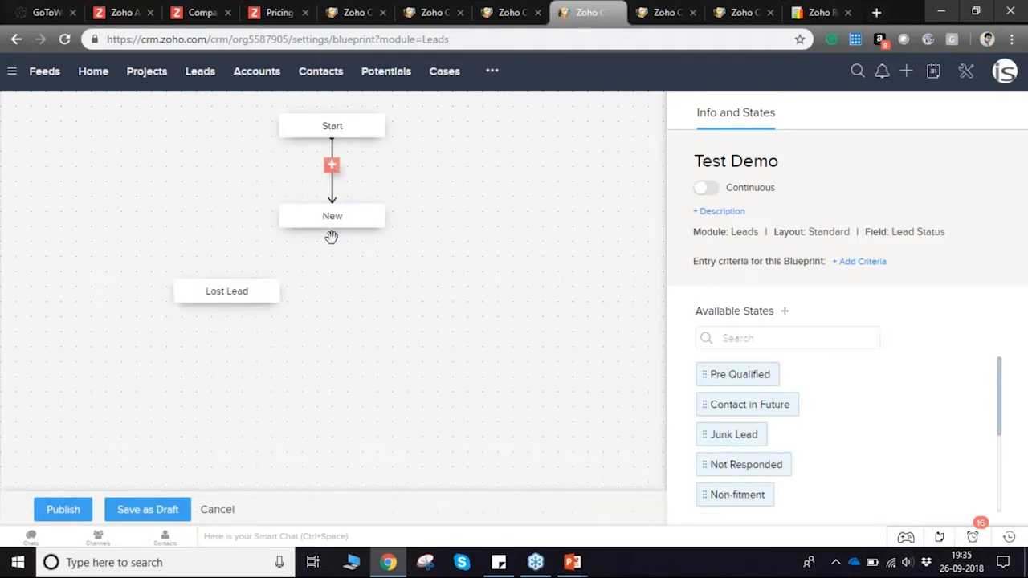
{"action": "mouse_move", "coordinate": [332, 228]}
{"action": "left_mouse_down"}
{"action": "mouse_move", "coordinate": [228, 275]}
{"action": "mouse_move", "coordinate": [237, 288]}
{"action": "left_mouse_up"}
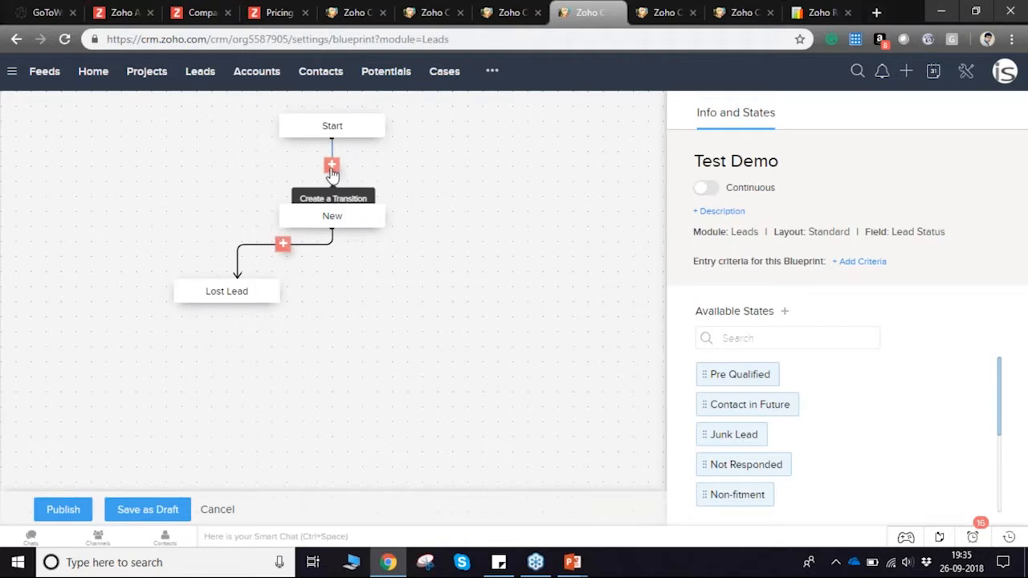
Step: Create and save a transition named "New" between the Start and New states
{"action": "left_click", "coordinate": [332, 169]}
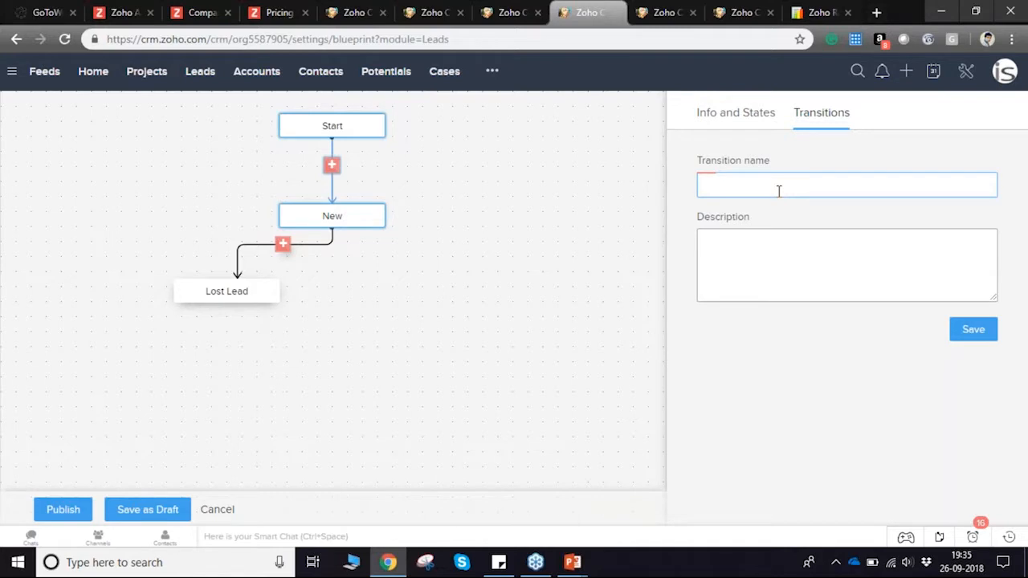
{"action": "type", "text": "New"}
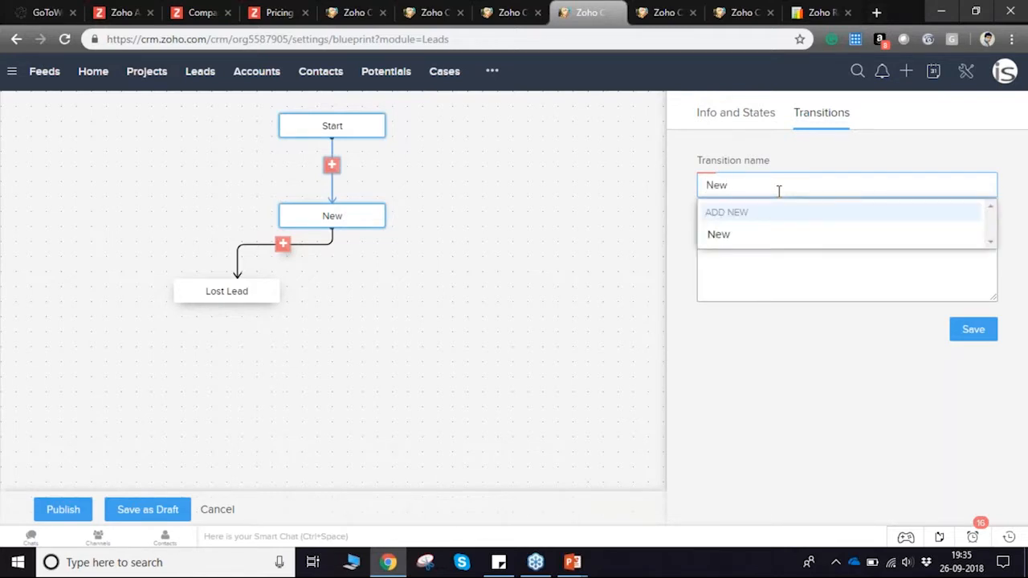
{"action": "left_click", "coordinate": [757, 234]}
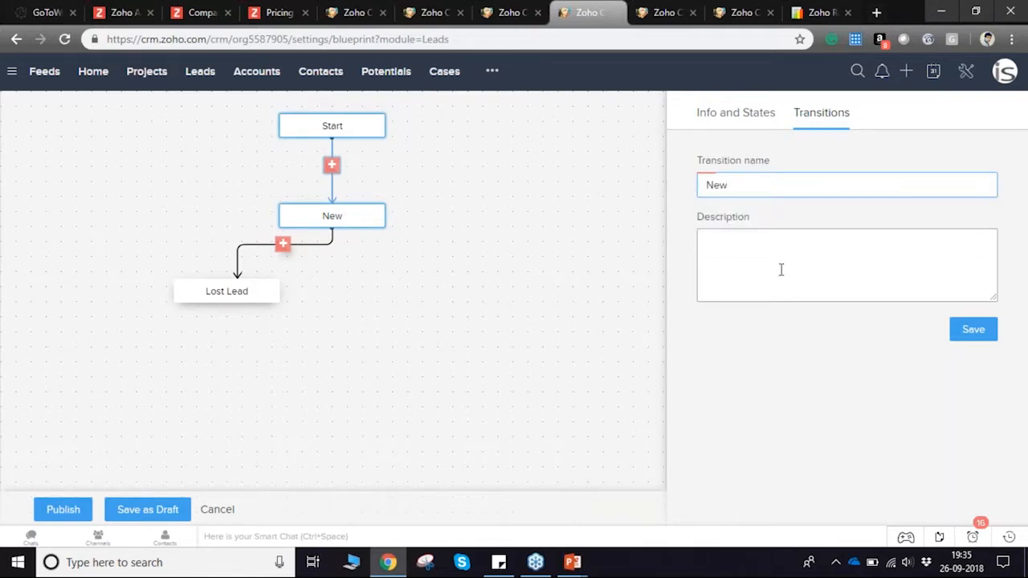
{"action": "left_click", "coordinate": [957, 338]}
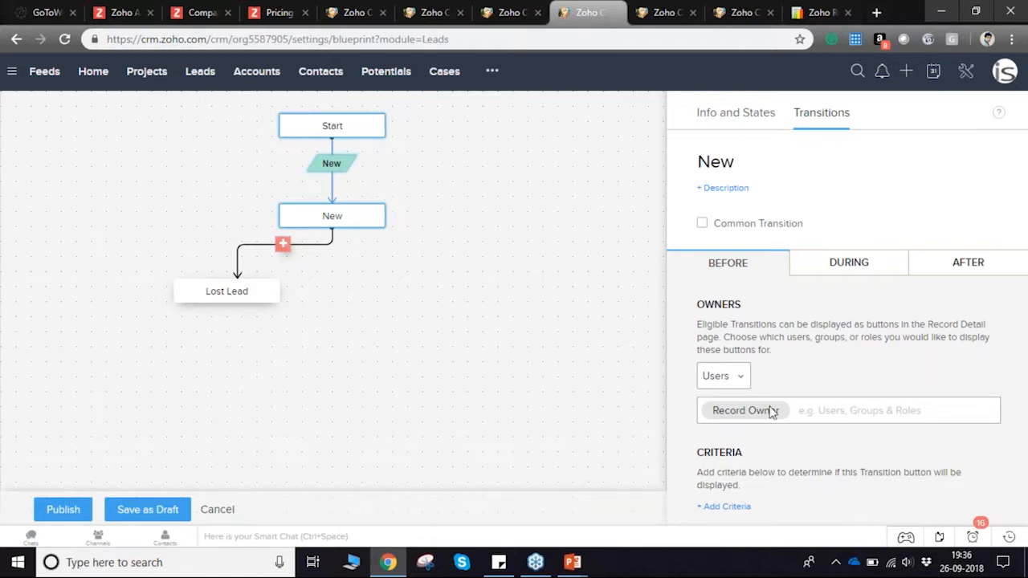
Step: View the owner types available for the New transition, keeping Users
{"action": "left_click", "coordinate": [736, 379]}
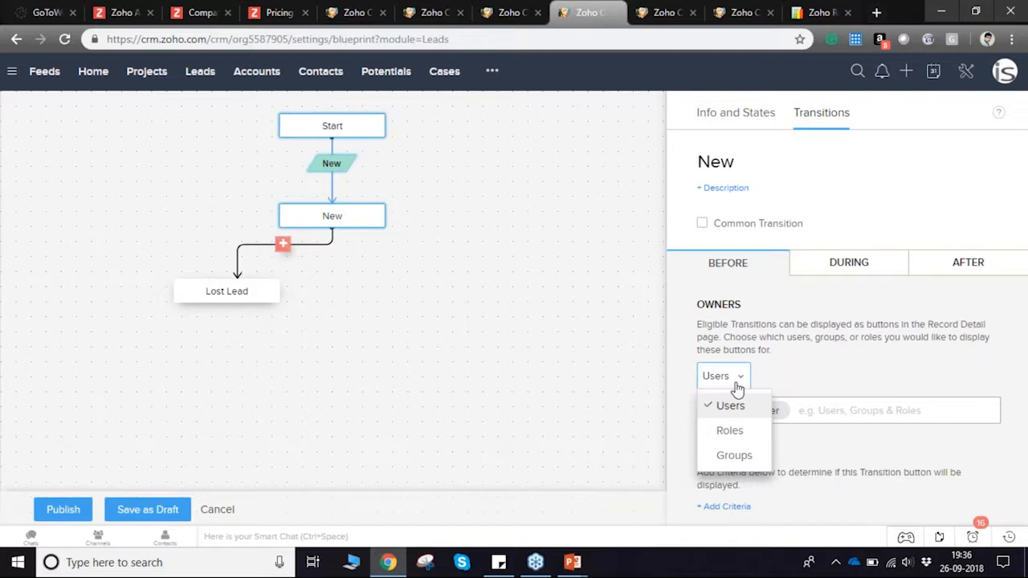
{"action": "left_click", "coordinate": [738, 386]}
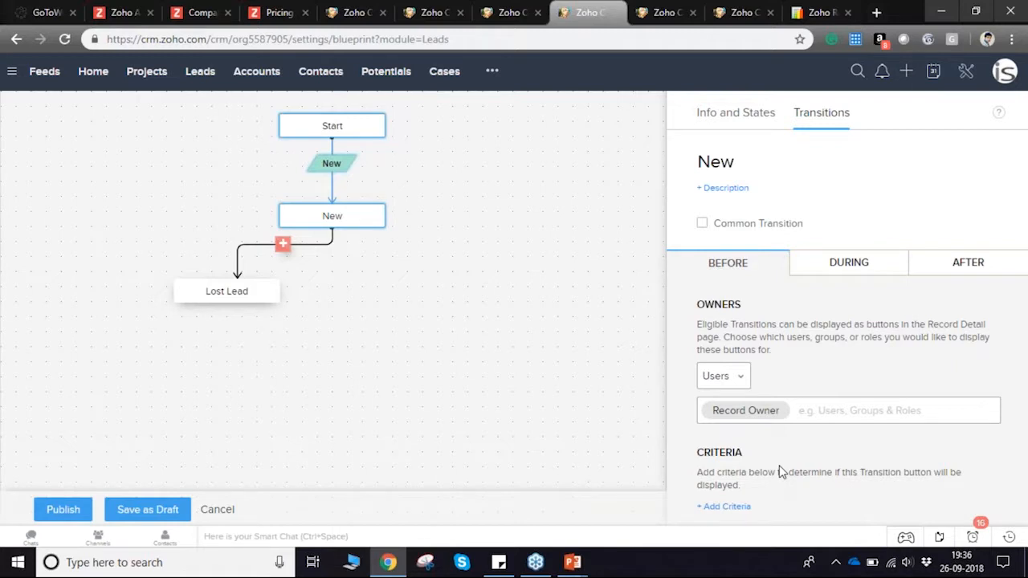
{"action": "left_click", "coordinate": [735, 509]}
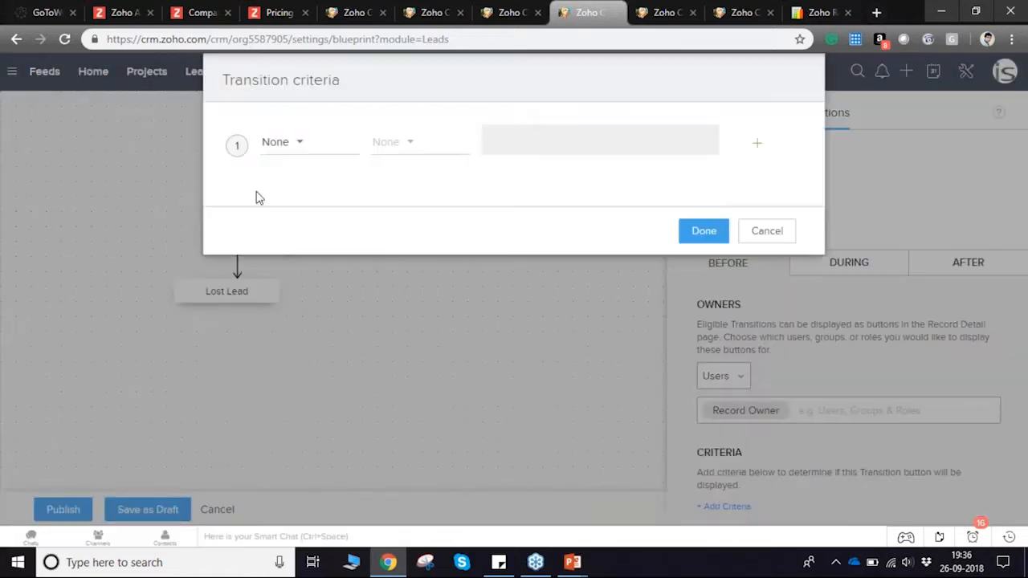
{"action": "left_click", "coordinate": [281, 145]}
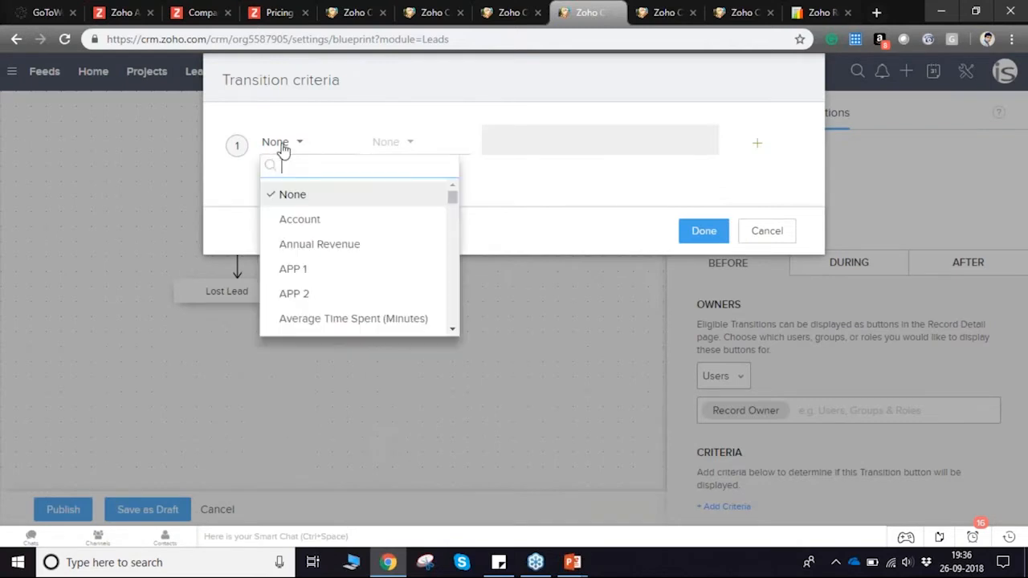
{"action": "left_click", "coordinate": [304, 220]}
{"action": "left_click", "coordinate": [383, 152]}
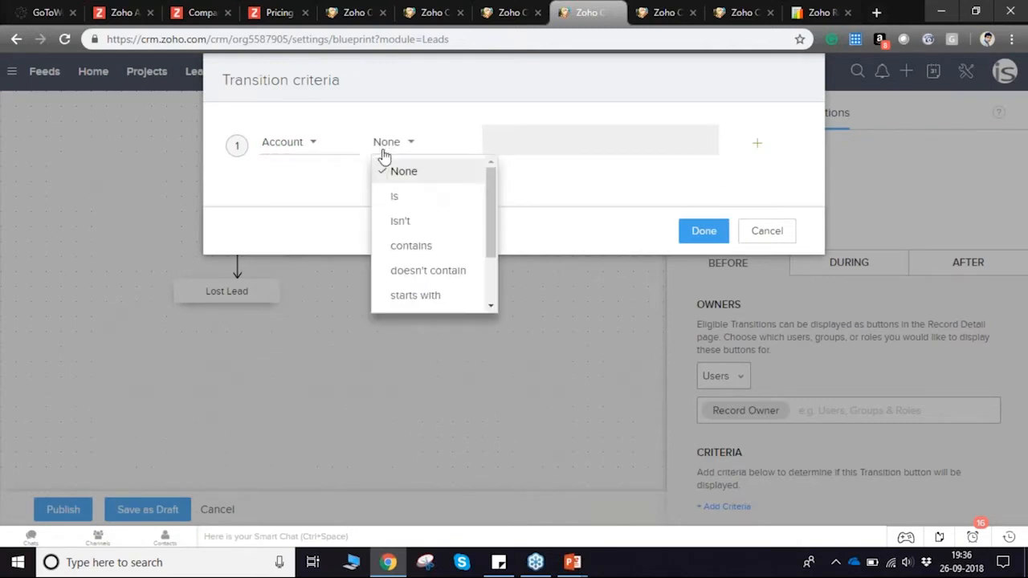
{"action": "left_click", "coordinate": [401, 198]}
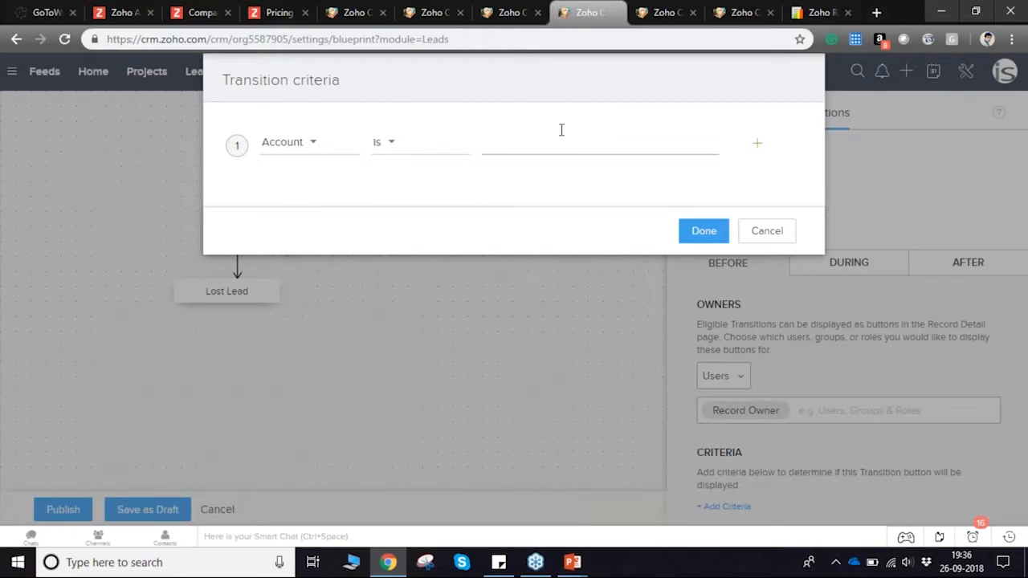
{"action": "left_click", "coordinate": [778, 239]}
{"action": "left_click", "coordinate": [778, 238]}
{"action": "left_click", "coordinate": [768, 232]}
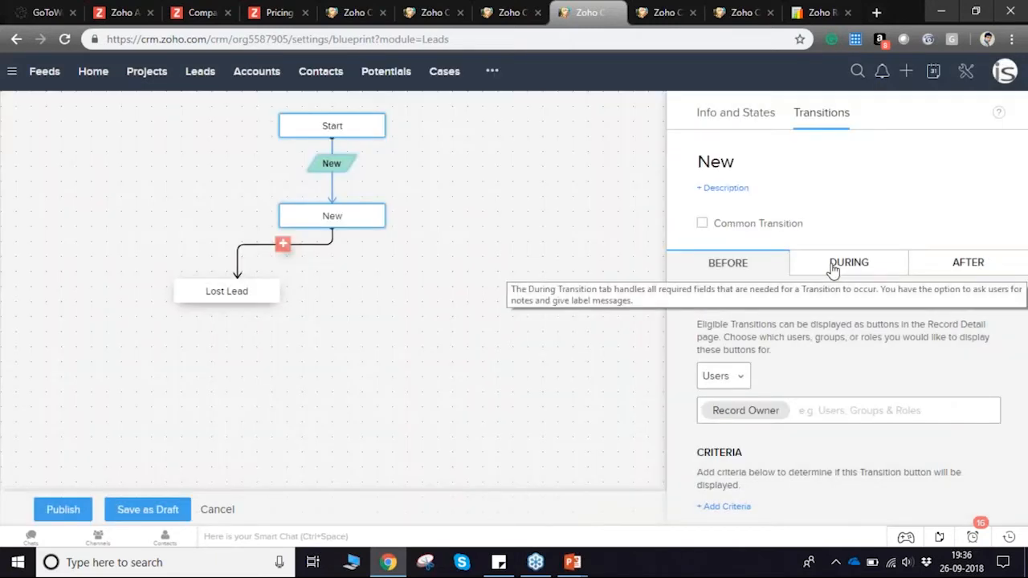
Step: Examine what can be required during the New transition, including the Field, Message, Associated Items and Checklists options
{"action": "left_click", "coordinate": [819, 268]}
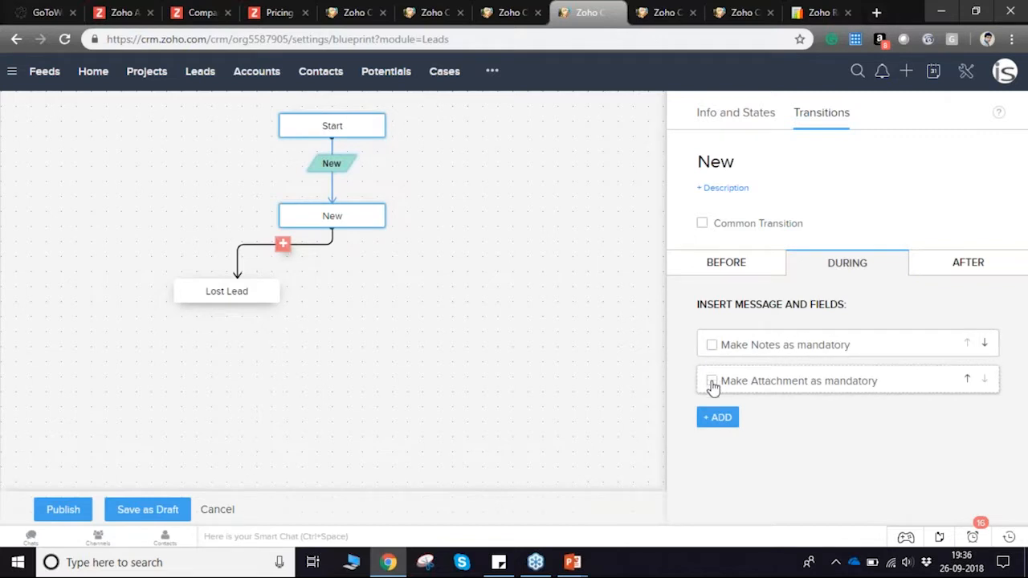
{"action": "left_click", "coordinate": [715, 421]}
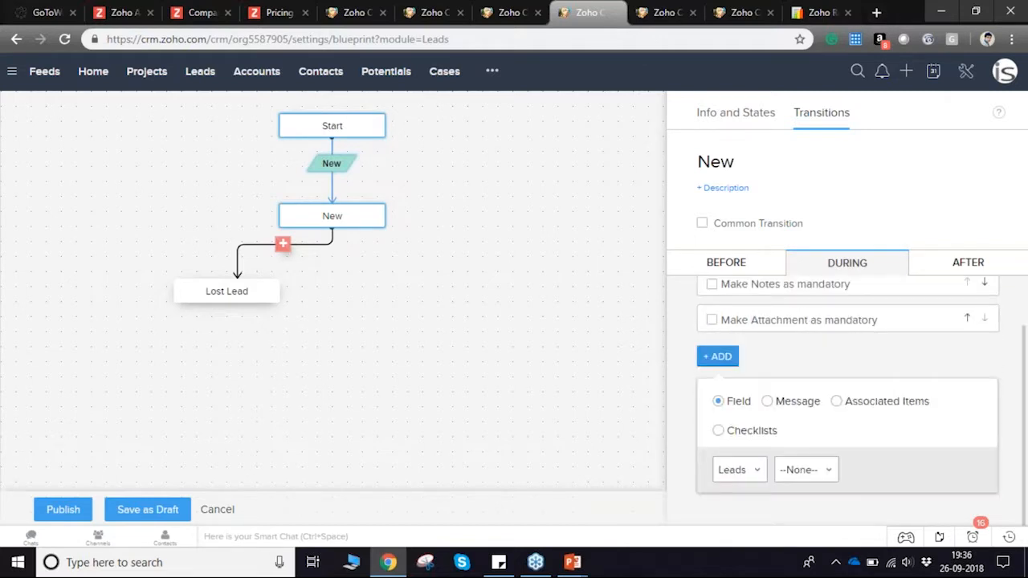
{"action": "left_click", "coordinate": [769, 408]}
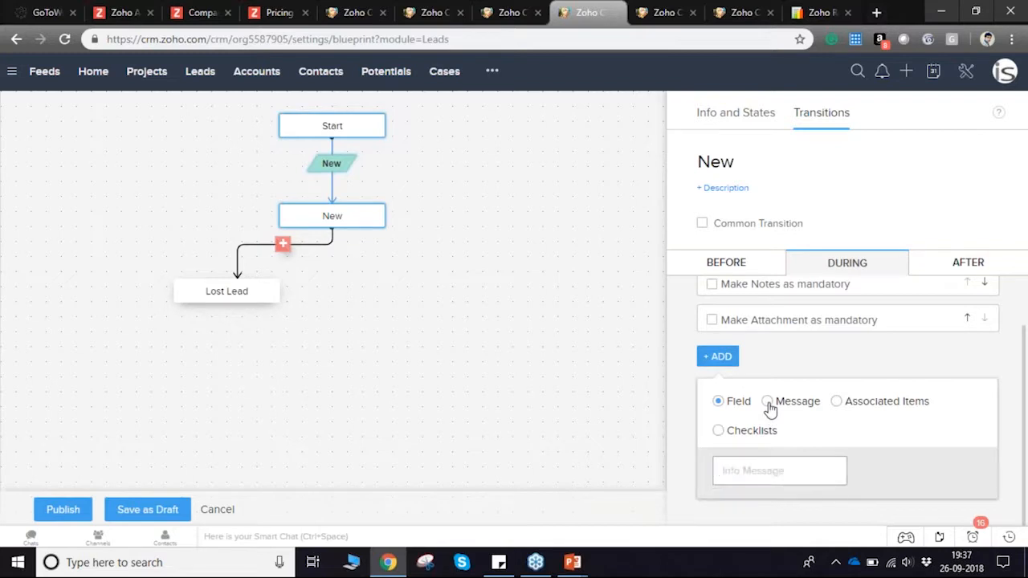
{"action": "left_click", "coordinate": [837, 403]}
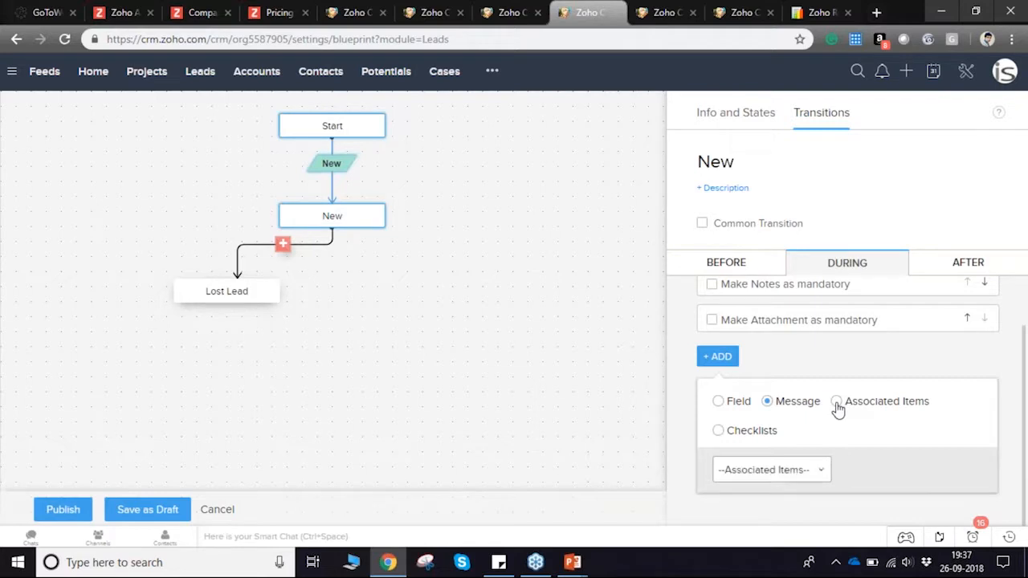
{"action": "left_click", "coordinate": [719, 432]}
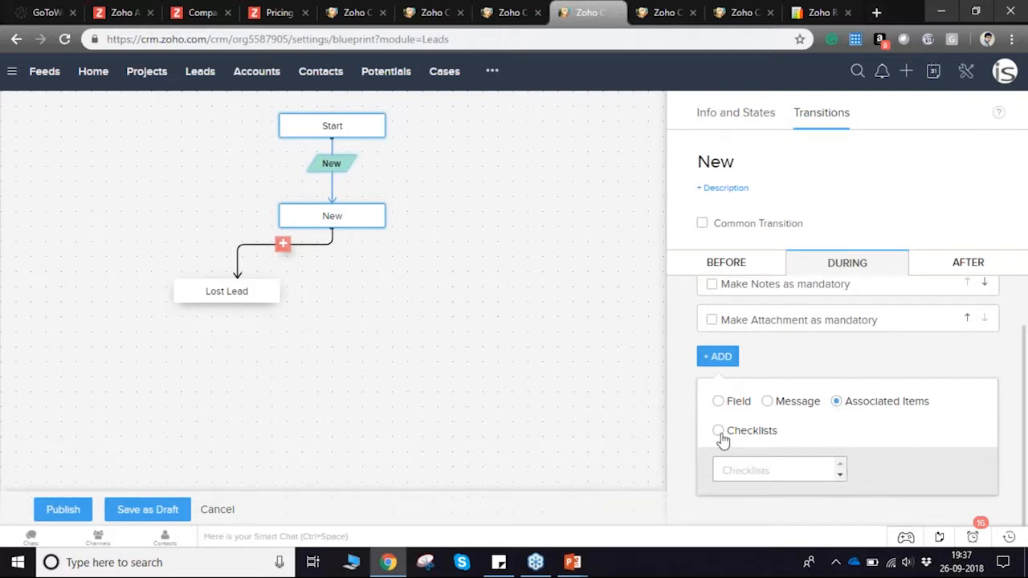
{"action": "scroll", "coordinate": [838, 401], "scroll_direction": "up", "scroll_amount": 1}
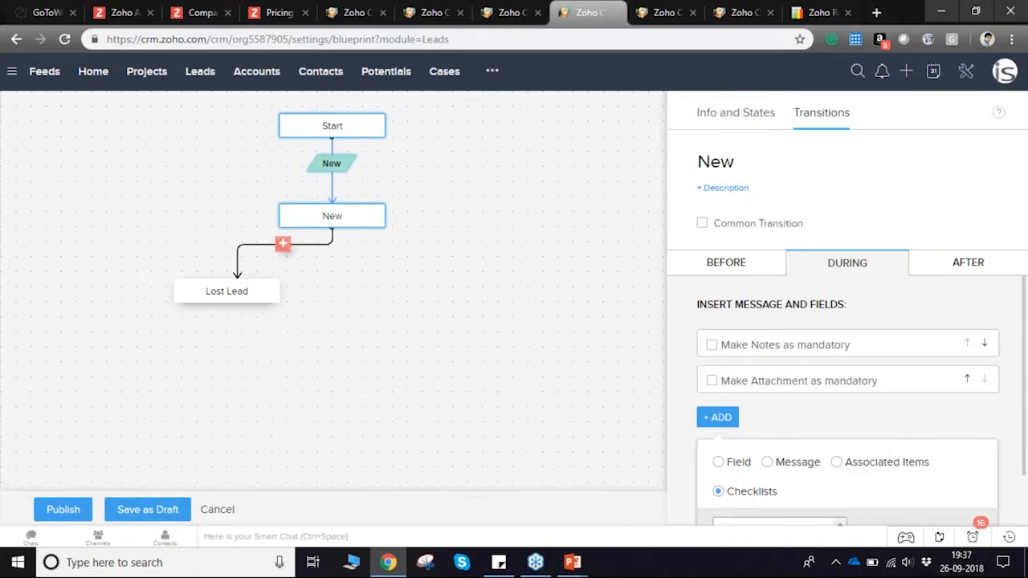
Step: Compare the New transition's after-transition actions with its during-transition requirements, and open the New state's time-limit settings
{"action": "left_click", "coordinate": [948, 276]}
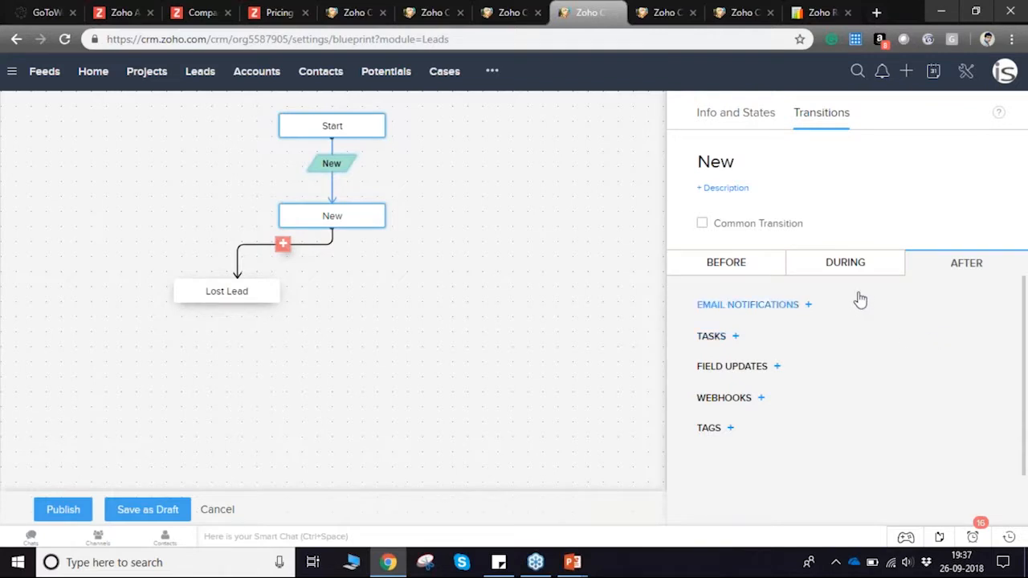
{"action": "left_click", "coordinate": [847, 272]}
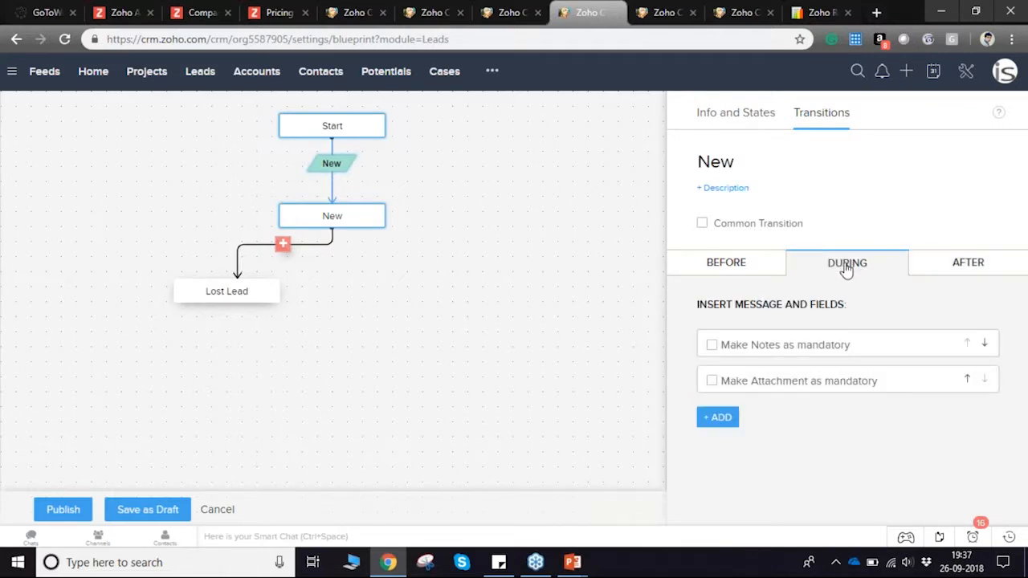
{"action": "left_click", "coordinate": [961, 272]}
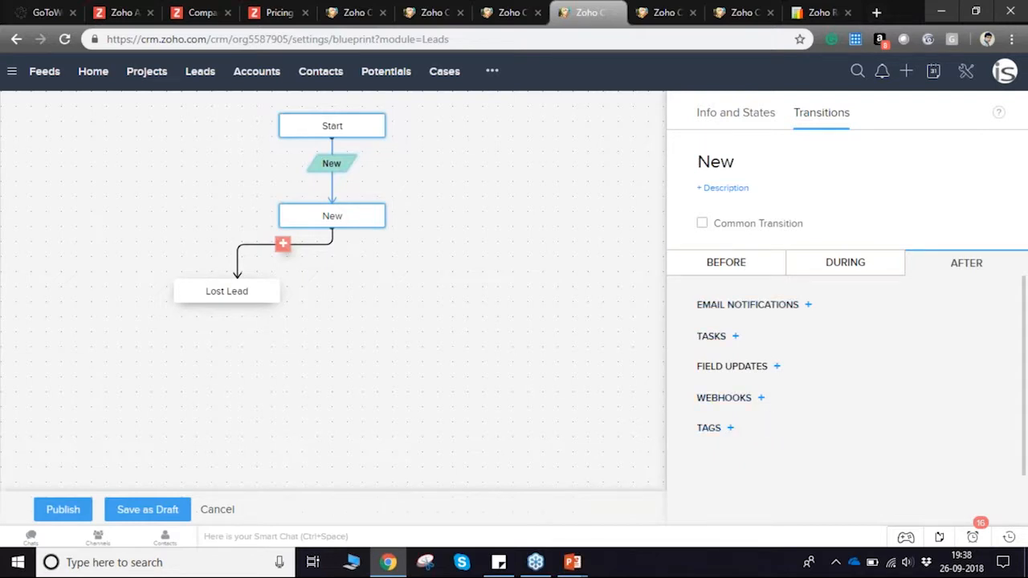
{"action": "left_click", "coordinate": [366, 224]}
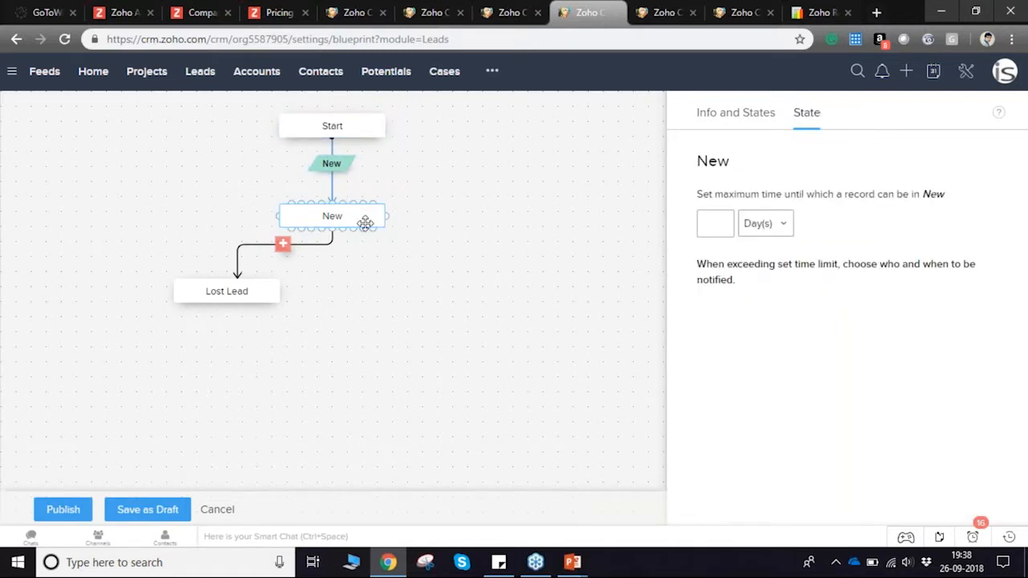
Step: Set the maximum time a record can stay in the New state to 3 days
{"action": "left_click", "coordinate": [335, 166]}
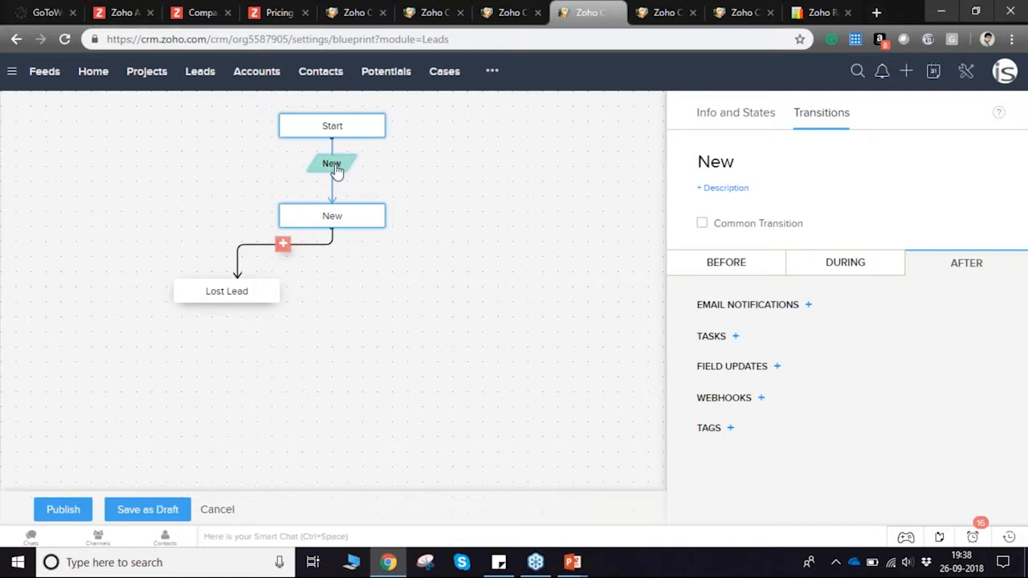
{"action": "left_click", "coordinate": [351, 220]}
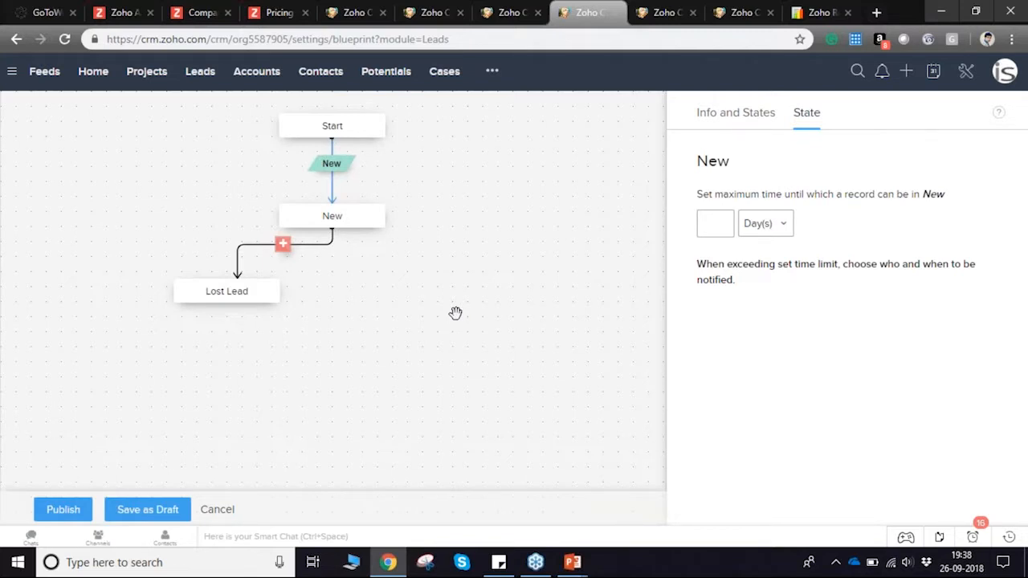
{"action": "left_click", "coordinate": [725, 214]}
{"action": "type", "text": "3"}
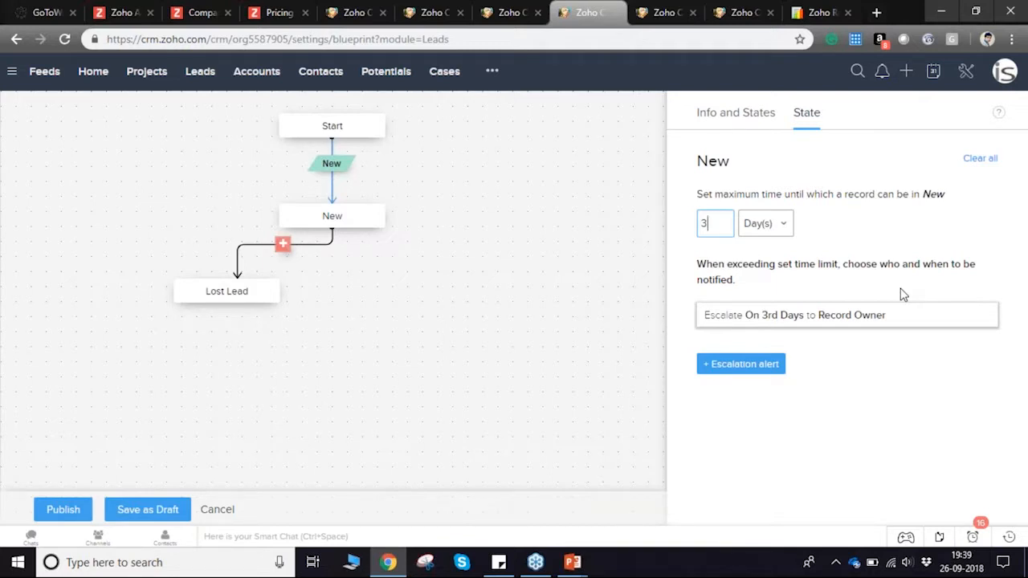
Step: Switch to the existing Leads blueprint and examine its Start state and the Unknown/New transition's before, during and after settings
{"action": "left_click", "coordinate": [652, 23]}
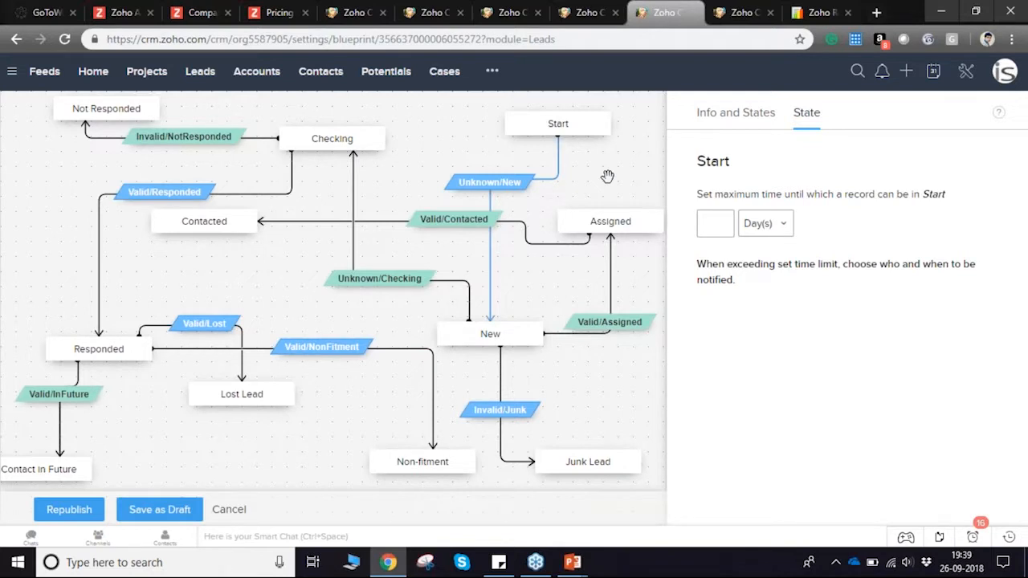
{"action": "left_click", "coordinate": [562, 124]}
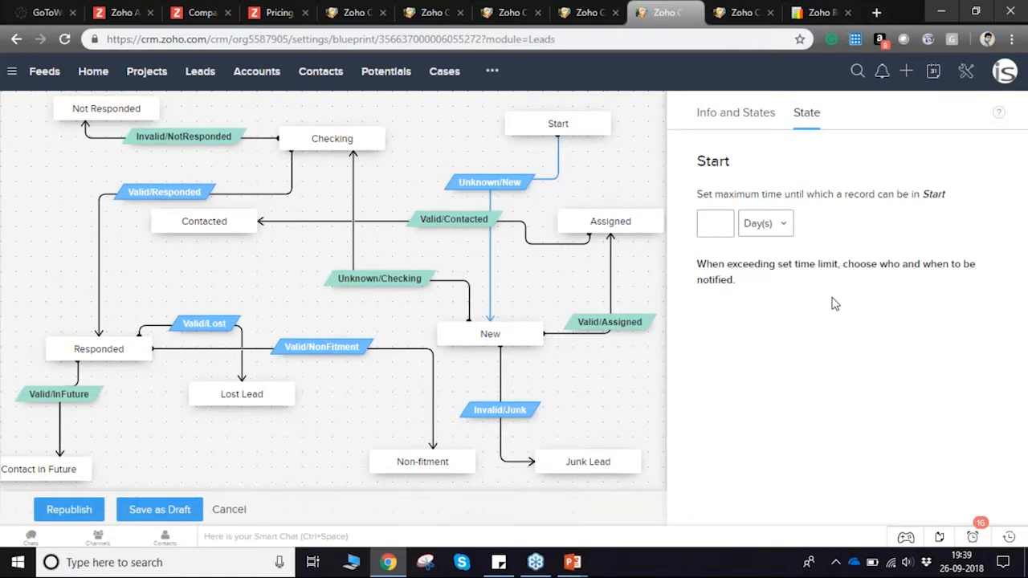
{"action": "left_click", "coordinate": [498, 185]}
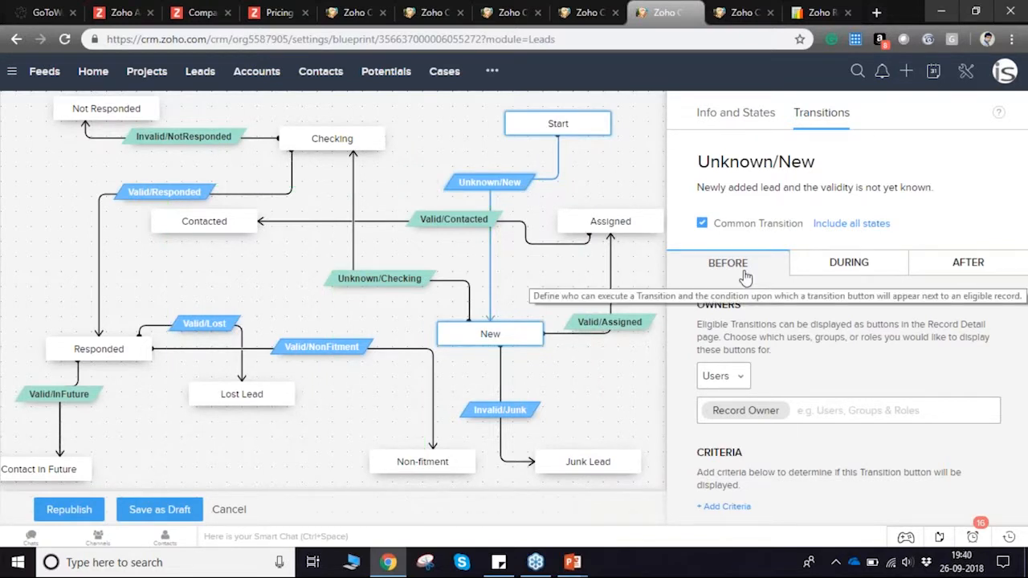
{"action": "left_click", "coordinate": [852, 273]}
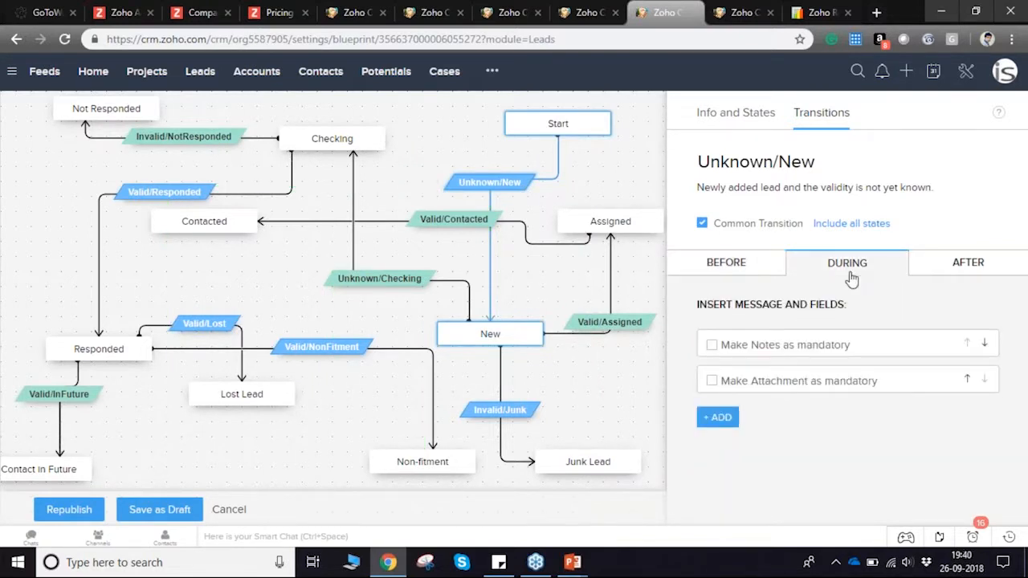
{"action": "left_click", "coordinate": [952, 273]}
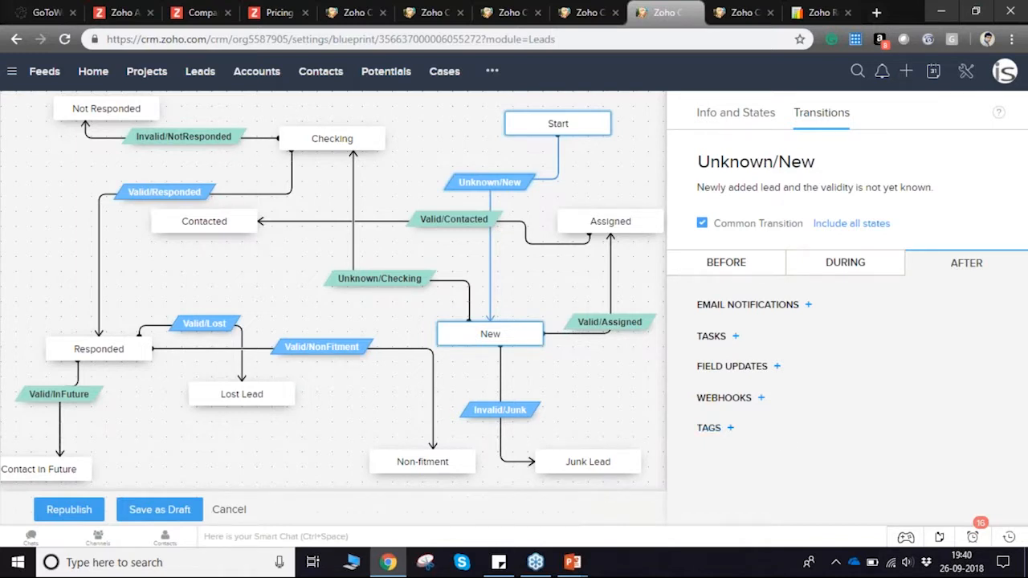
Step: Examine the Assigned state's time limit and escalation alerts alongside the Valid/Contacted transition's settings
{"action": "left_click", "coordinate": [614, 226]}
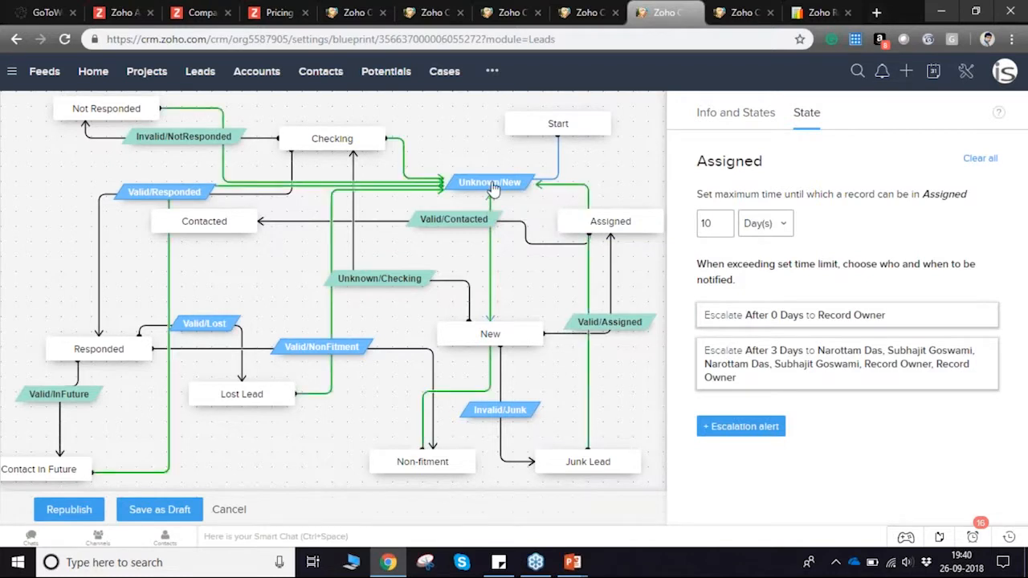
{"action": "left_click", "coordinate": [468, 228]}
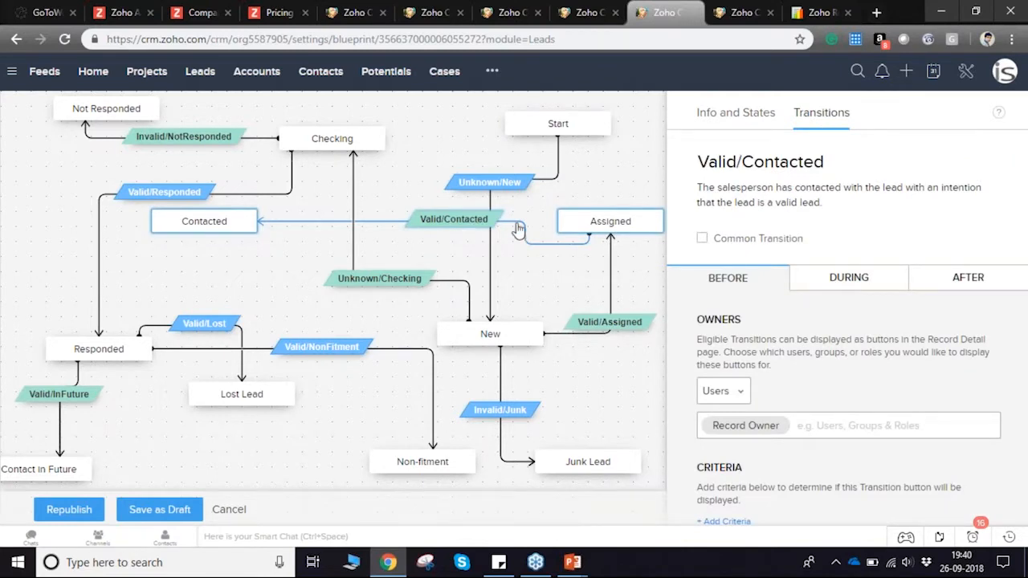
{"action": "left_click", "coordinate": [614, 226]}
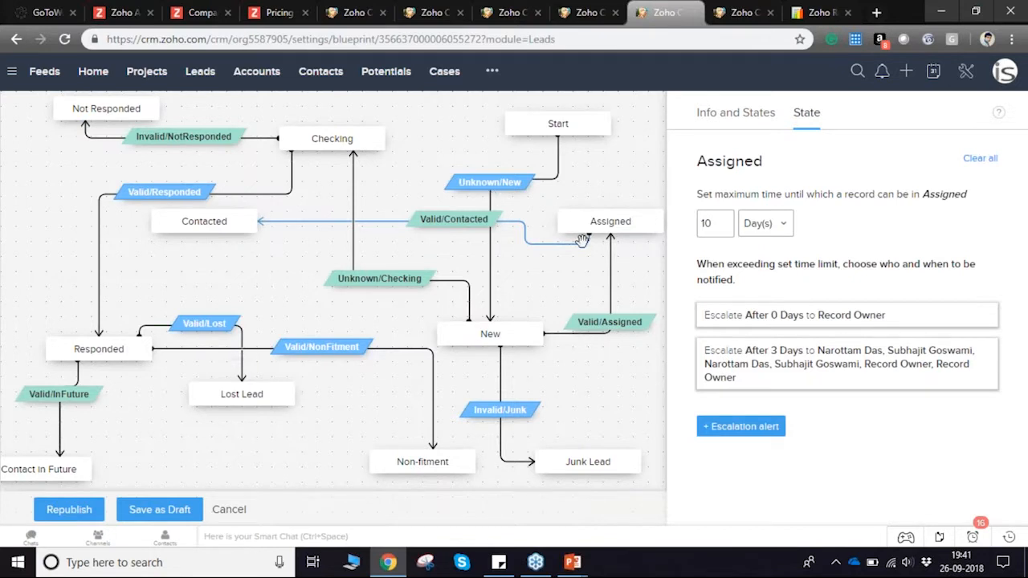
Step: Review what the Valid/Lost transition requires during execution, and switch to the PowerPoint presentation
{"action": "left_click", "coordinate": [207, 326]}
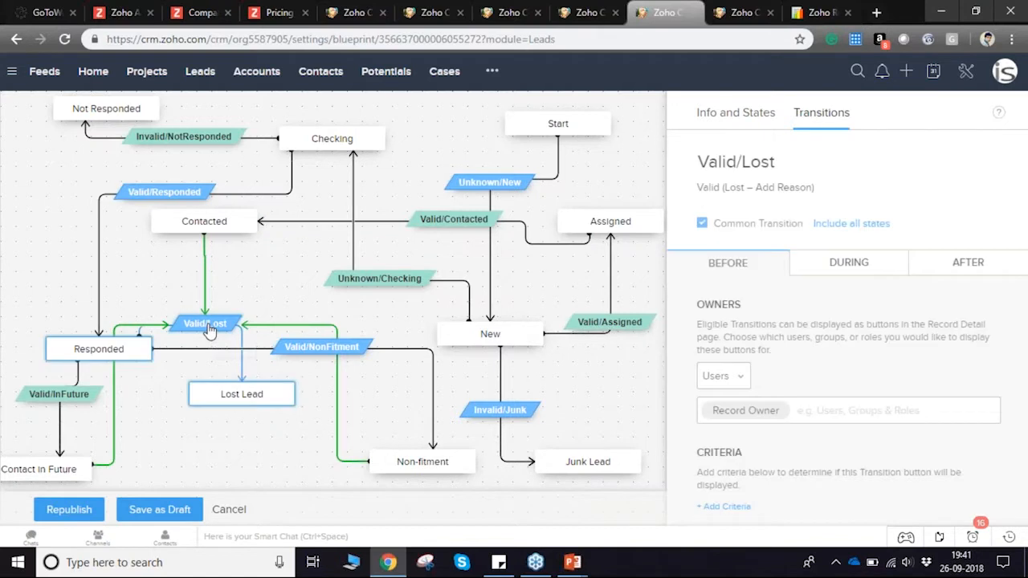
{"action": "left_click", "coordinate": [855, 270]}
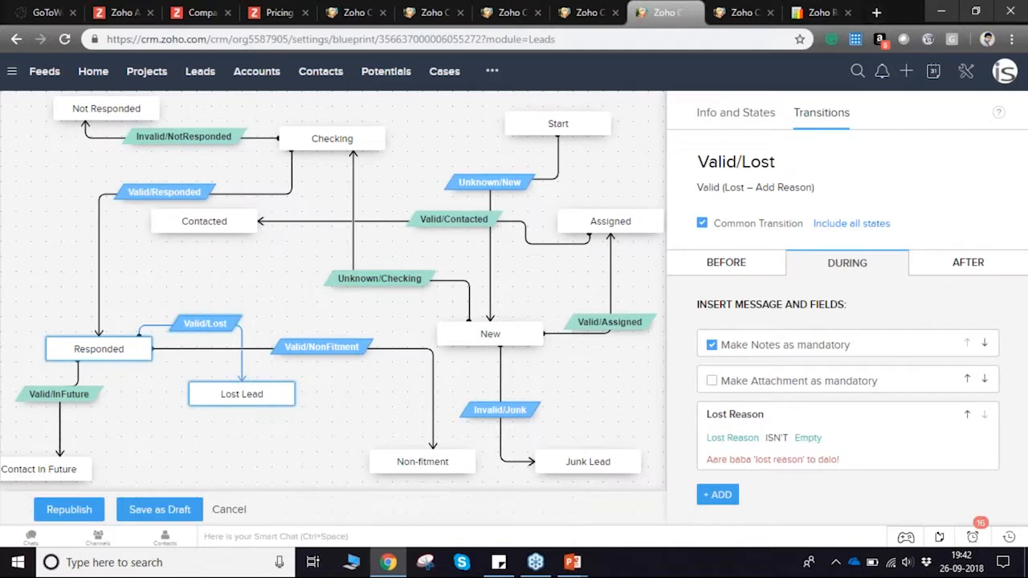
{"action": "left_click", "coordinate": [578, 567]}
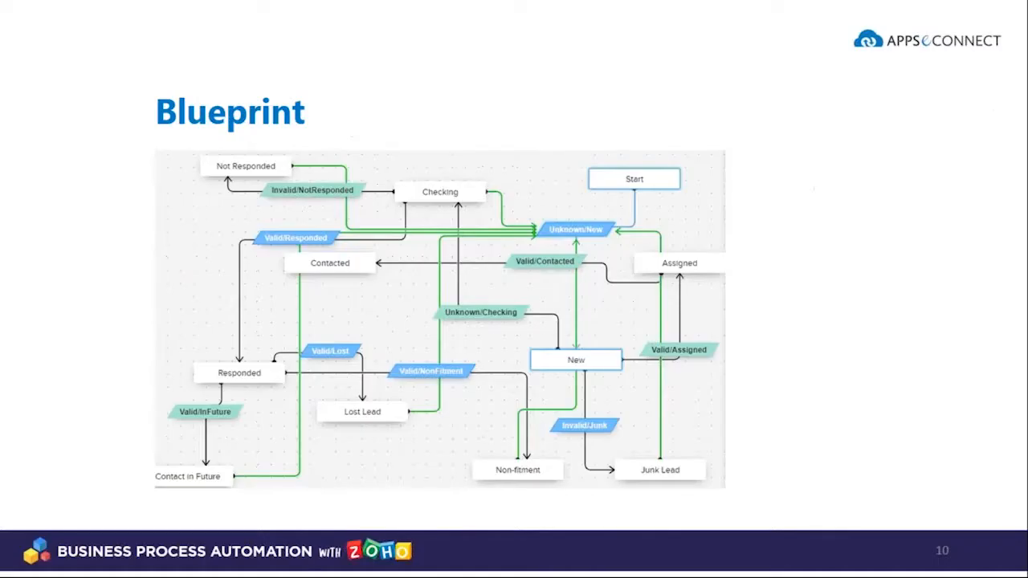
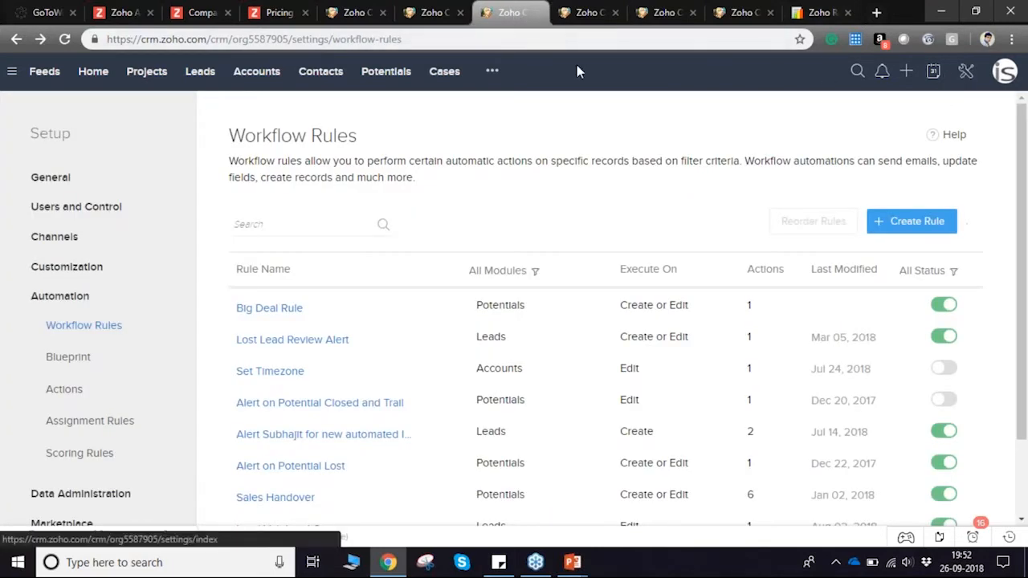
Step: Open the CRM Reports module and view the Advanced CRM Analytics workspace, closing it again
{"action": "left_click", "coordinate": [492, 74]}
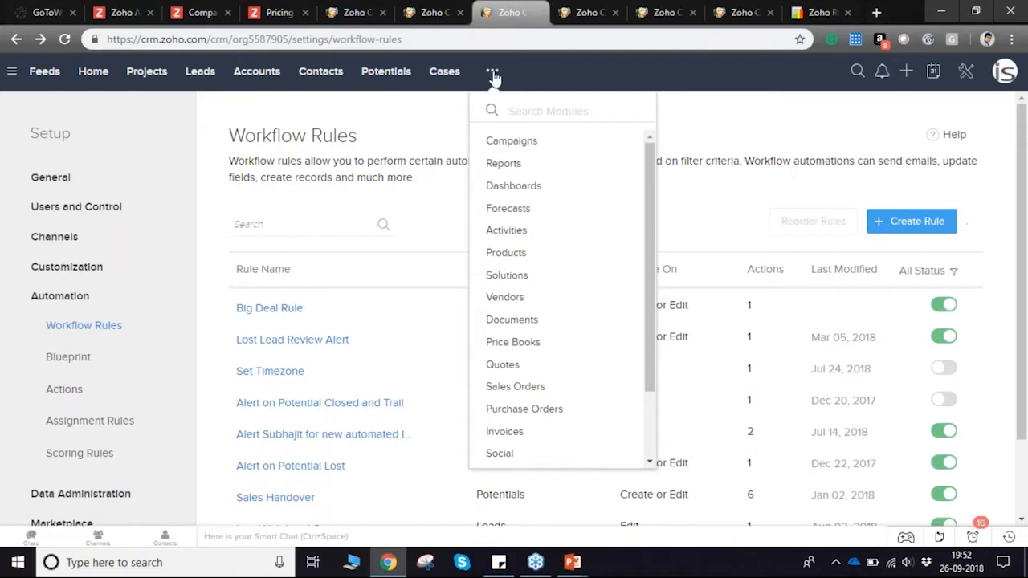
{"action": "left_click", "coordinate": [514, 164]}
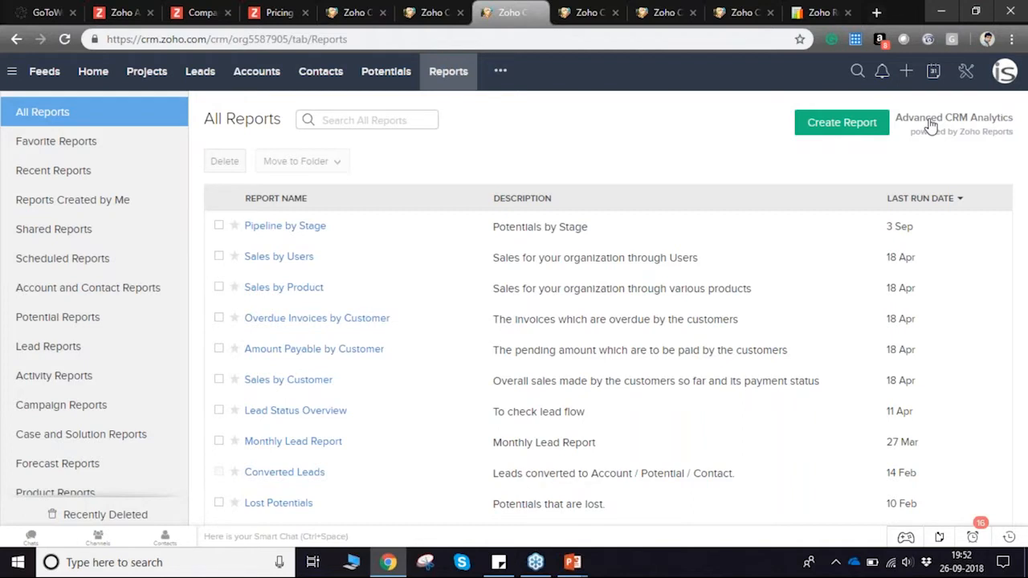
{"action": "left_click", "coordinate": [931, 120]}
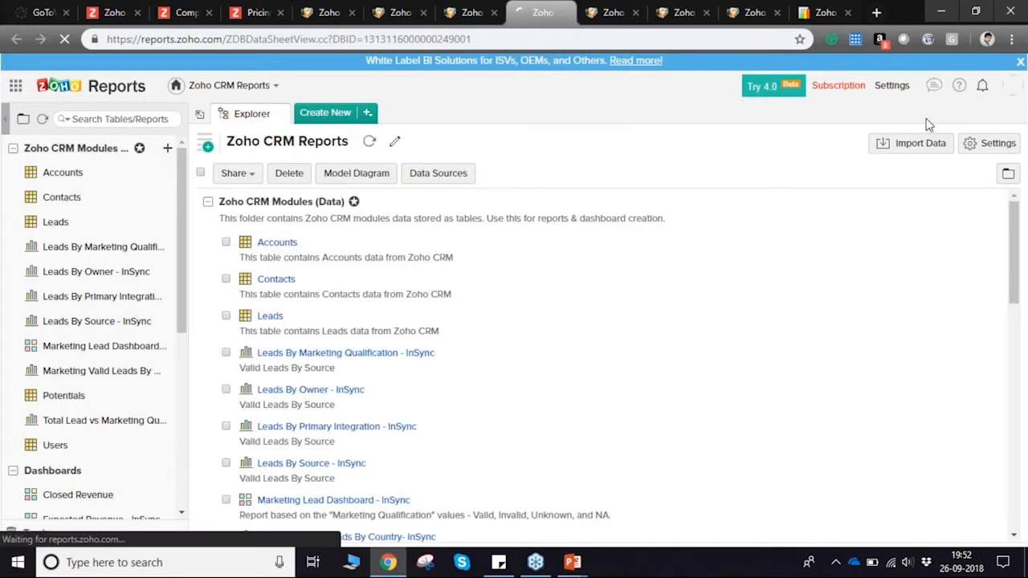
{"action": "left_click", "coordinate": [568, 13]}
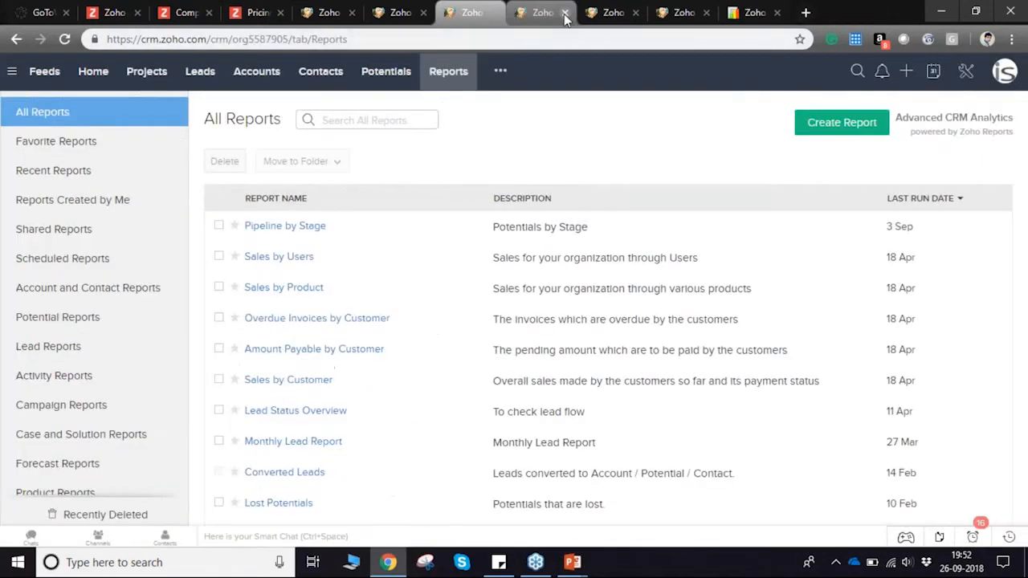
Step: Open the Advanced CRM Analytics integration for management from the Zoho marketplace apps in Setup
{"action": "left_click", "coordinate": [968, 76]}
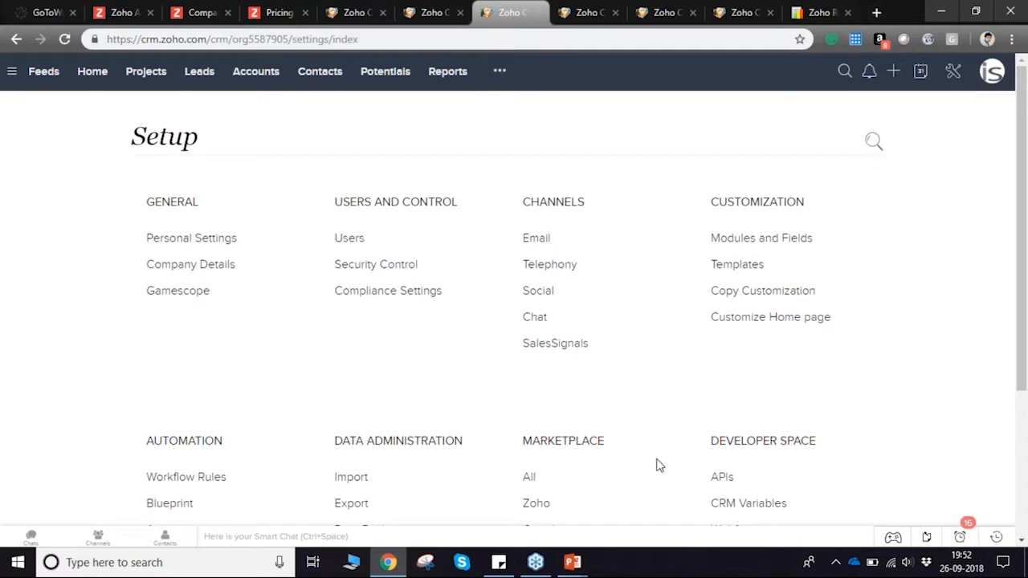
{"action": "scroll", "coordinate": [643, 470], "scroll_direction": "down", "scroll_amount": 1}
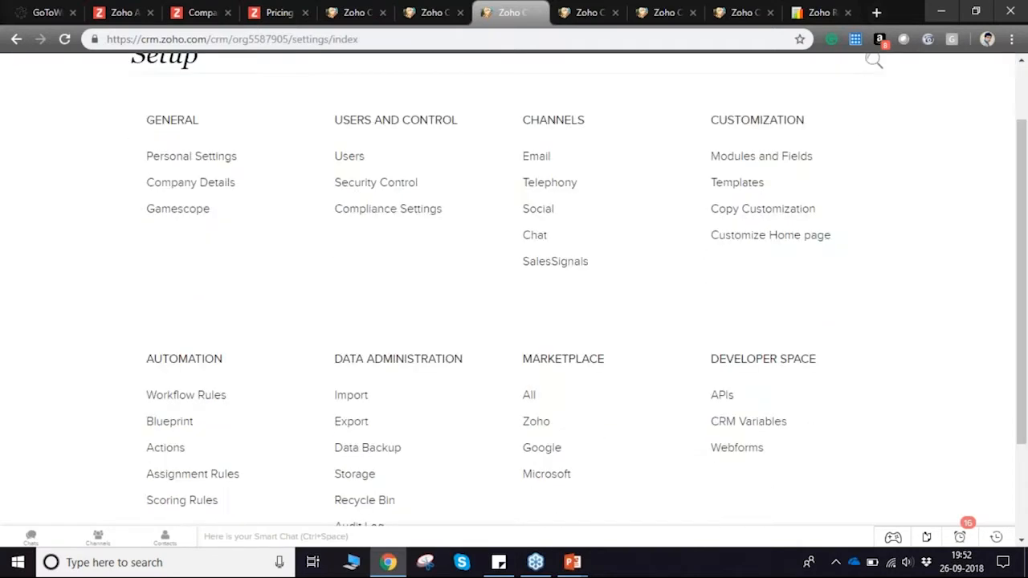
{"action": "scroll", "coordinate": [551, 436], "scroll_direction": "down", "scroll_amount": 2}
{"action": "scroll", "coordinate": [730, 385], "scroll_direction": "up", "scroll_amount": 1}
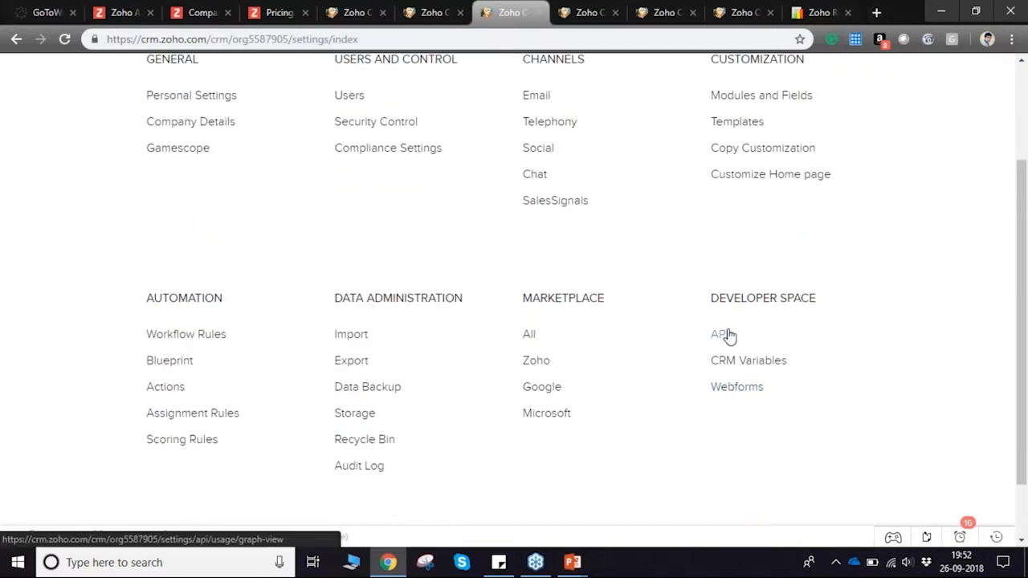
{"action": "left_click", "coordinate": [537, 362]}
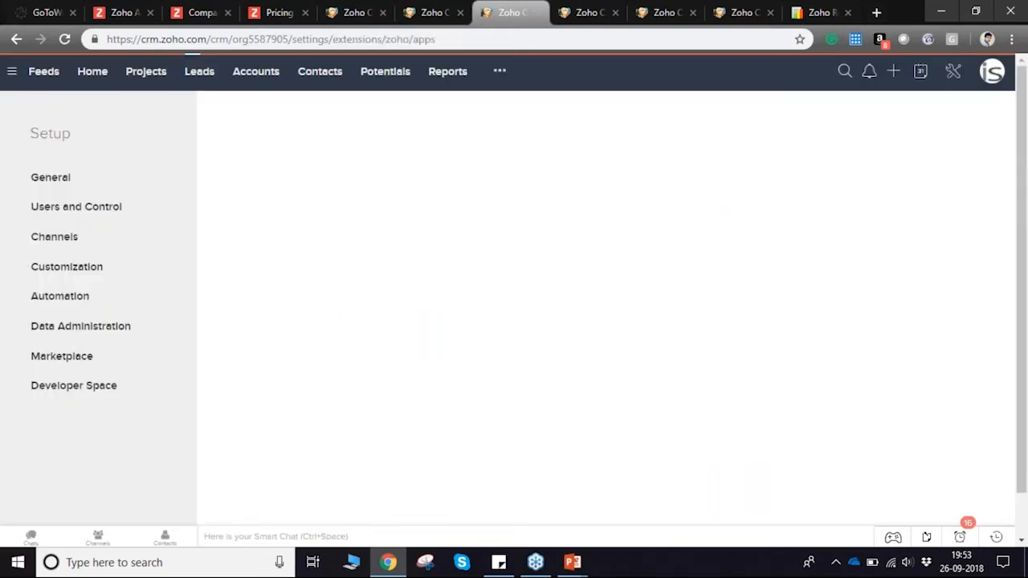
{"action": "scroll", "coordinate": [706, 437], "scroll_direction": "down", "scroll_amount": 5}
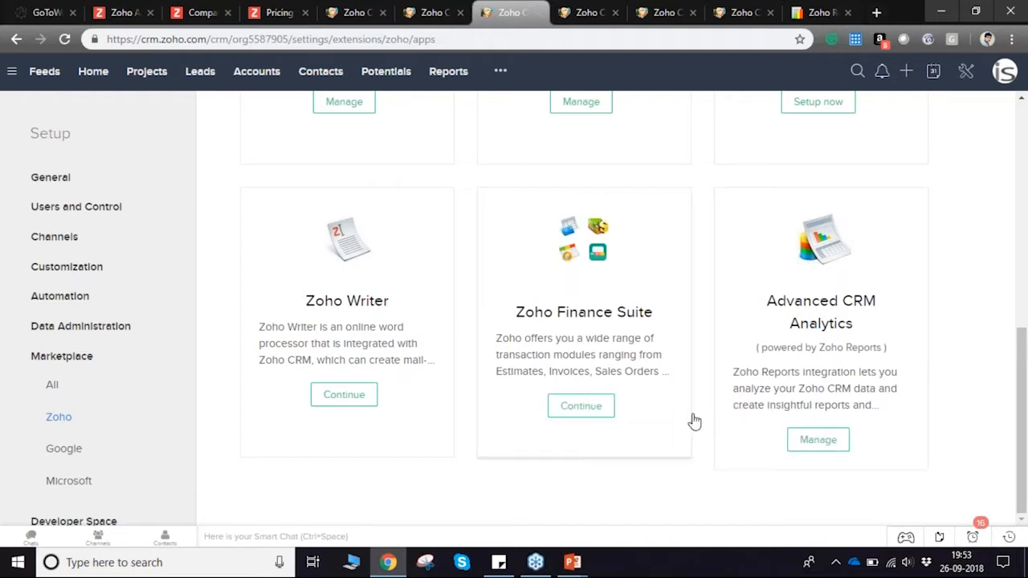
{"action": "left_click", "coordinate": [813, 445]}
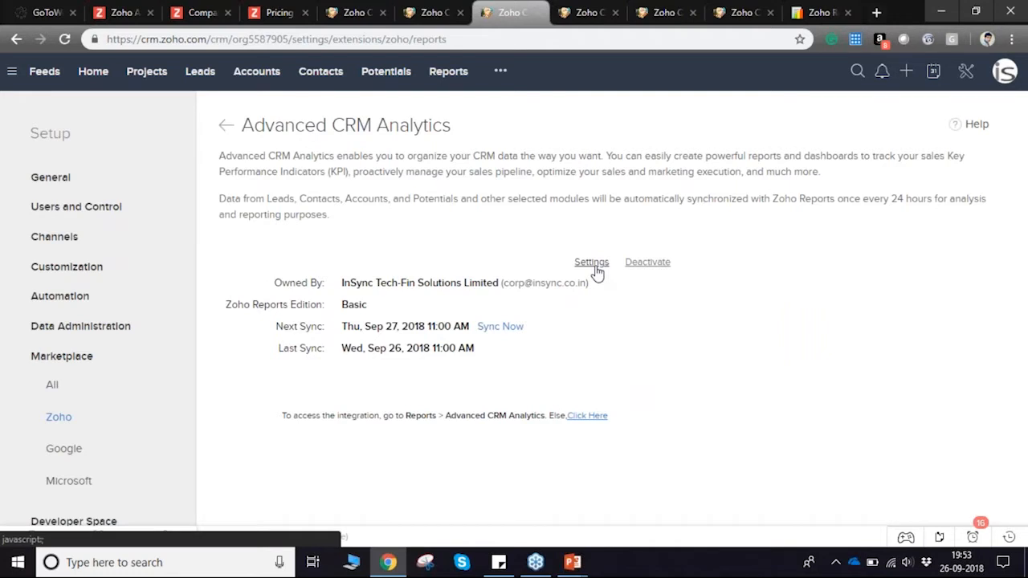
Step: Examine the Zoho Reports configuration's modules, fields, sync options and daily synchronization time, keeping Daily sync
{"action": "left_click", "coordinate": [592, 263]}
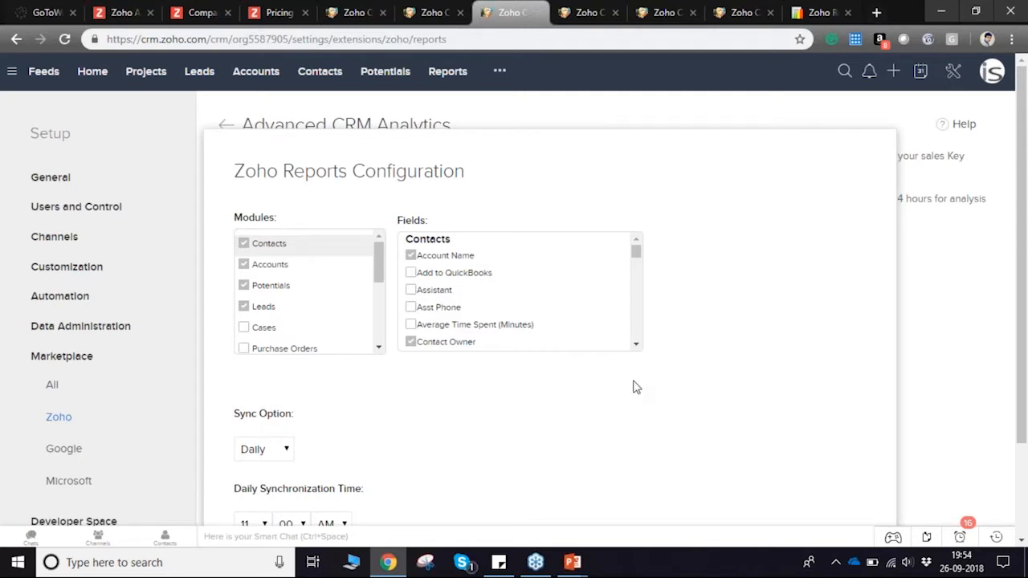
{"action": "scroll", "coordinate": [636, 387], "scroll_direction": "down", "scroll_amount": 1}
{"action": "scroll", "coordinate": [636, 388], "scroll_direction": "down", "scroll_amount": 2}
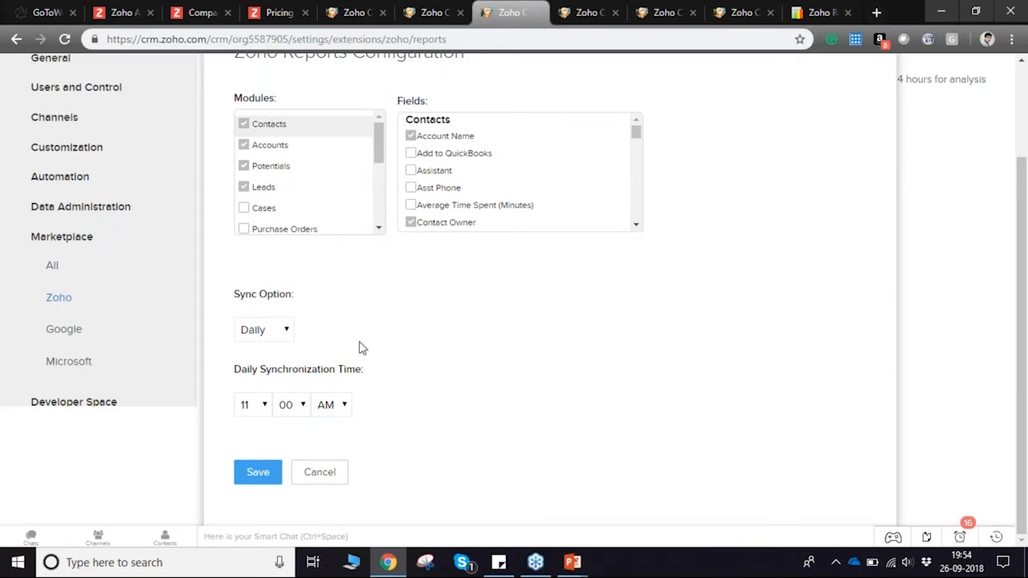
{"action": "left_click", "coordinate": [290, 332]}
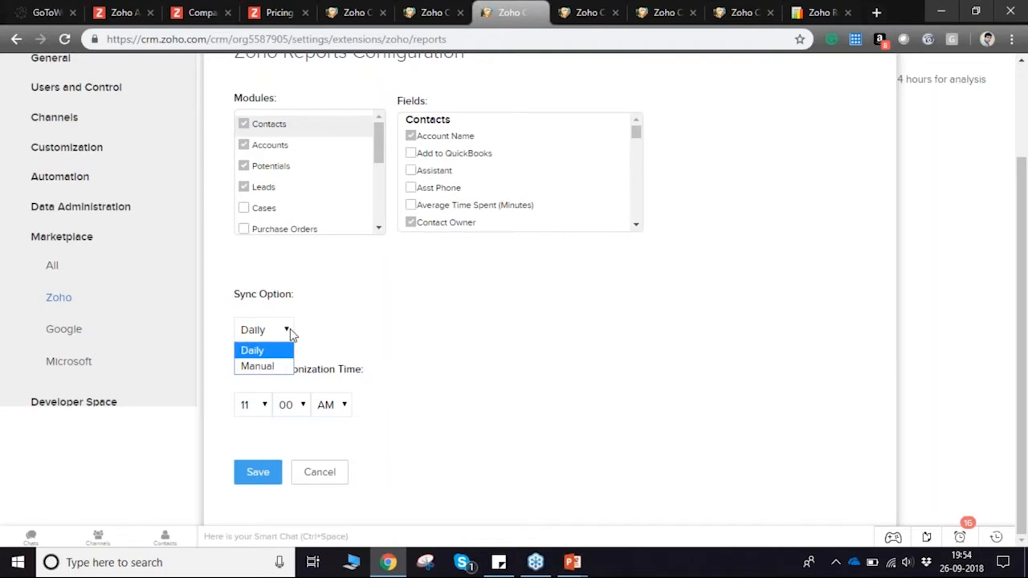
{"action": "left_click", "coordinate": [290, 328]}
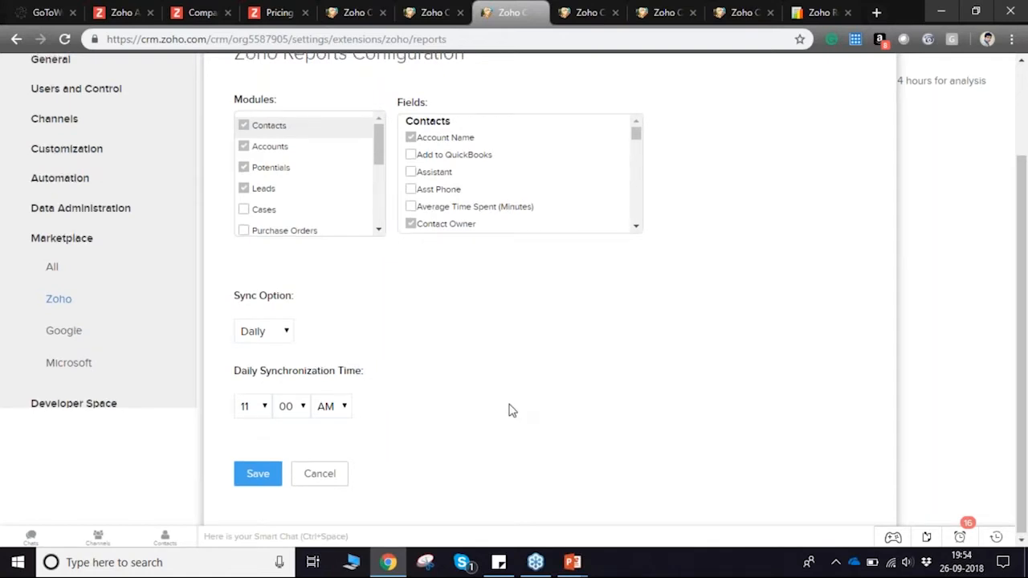
{"action": "scroll", "coordinate": [512, 410], "scroll_direction": "up", "scroll_amount": 2}
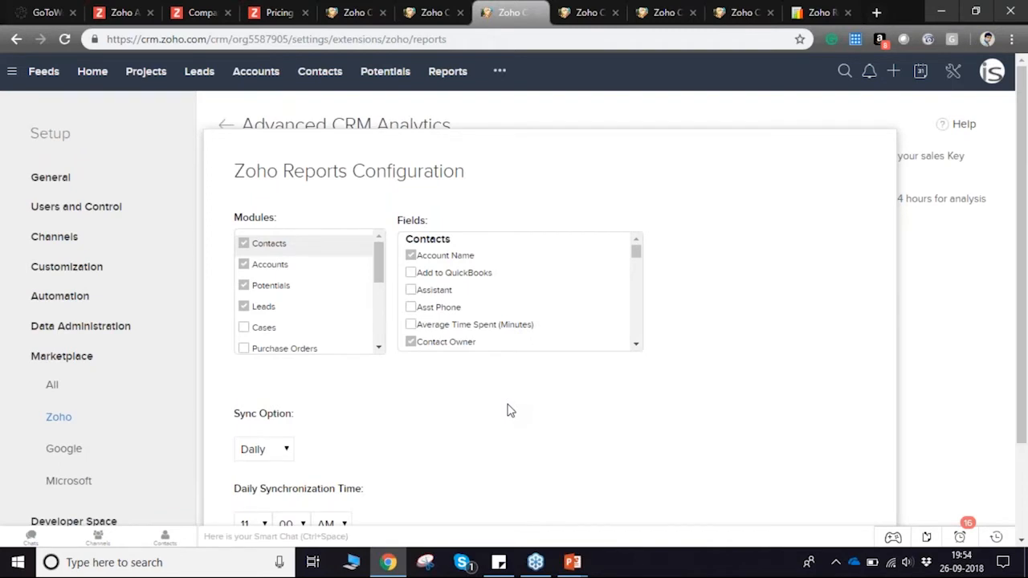
Step: Switch to Zoho Reports, review the Zoho CRM data source's import setup without changing it, and open the Closed Revenue dashboard
{"action": "left_click", "coordinate": [810, 13]}
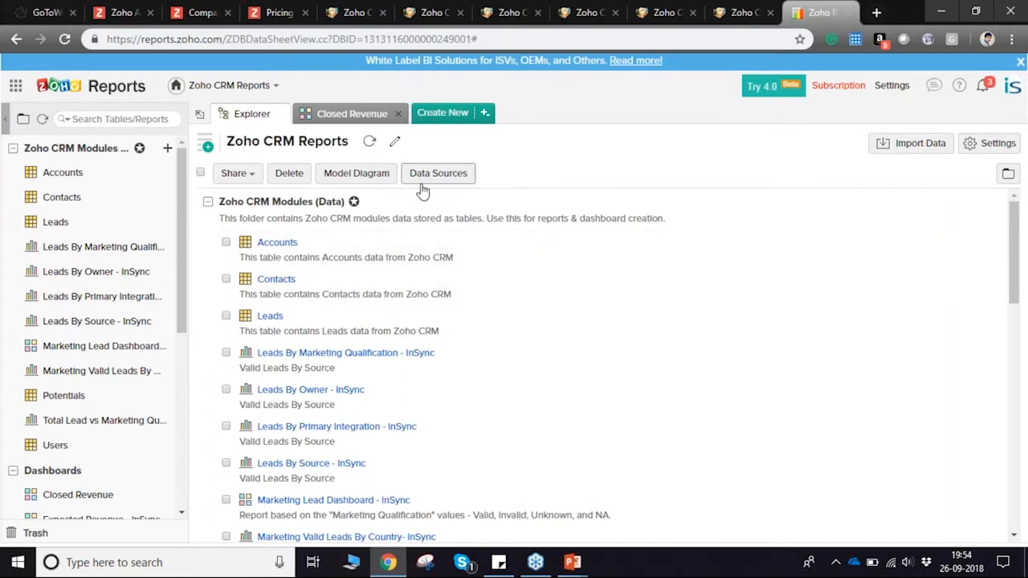
{"action": "left_click", "coordinate": [447, 184]}
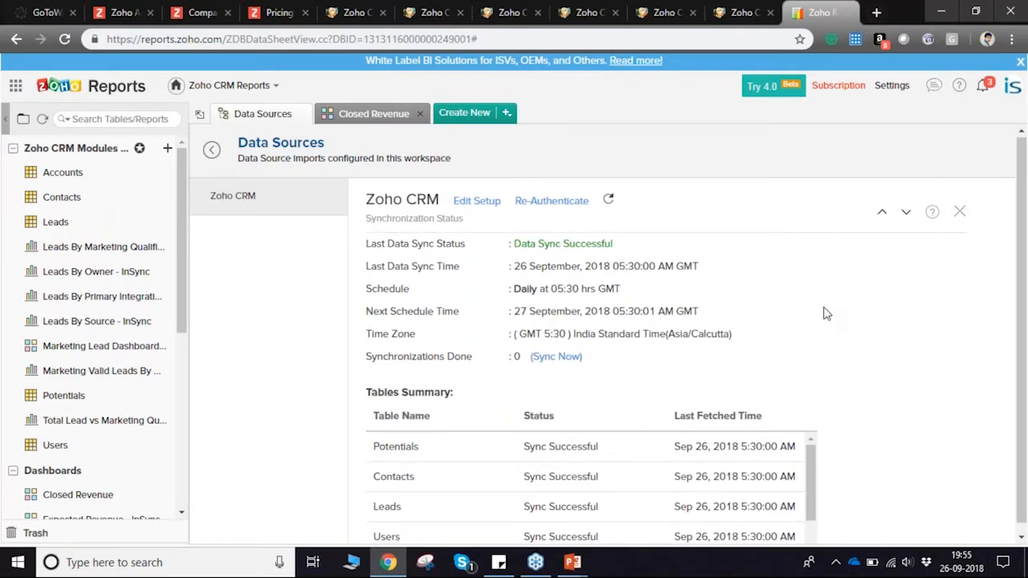
{"action": "left_click", "coordinate": [472, 205]}
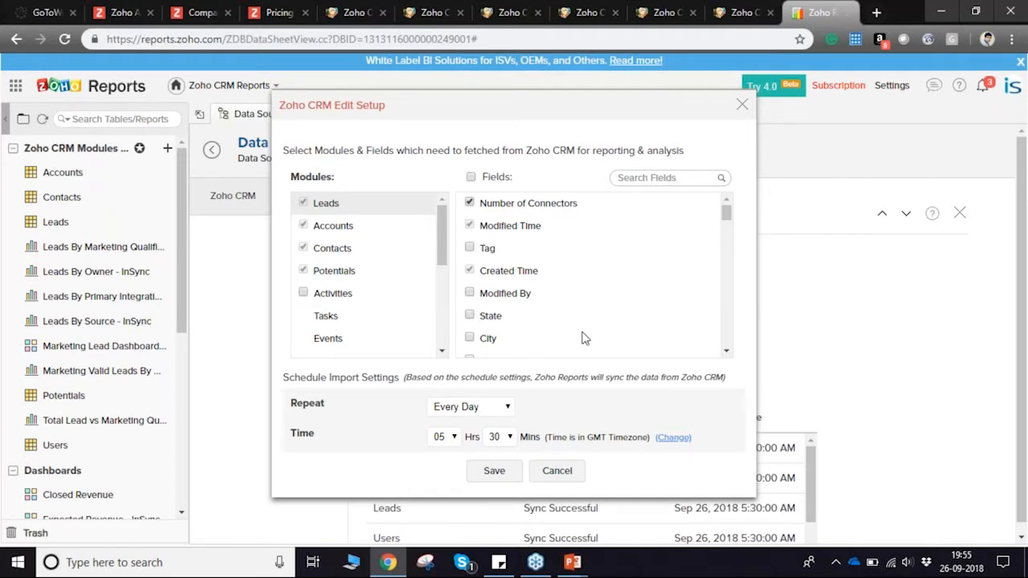
{"action": "left_click", "coordinate": [743, 107]}
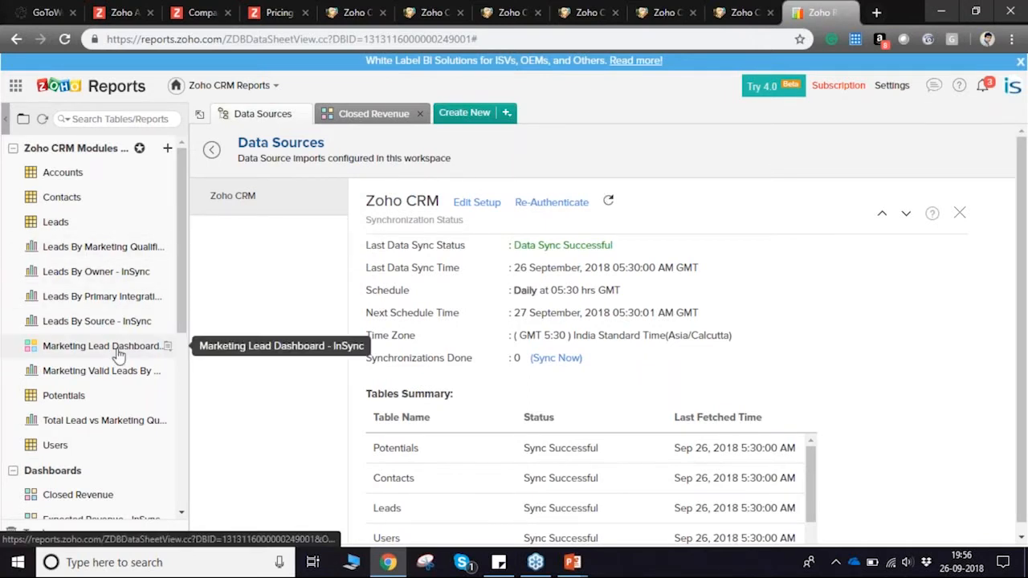
{"action": "left_click", "coordinate": [367, 117]}
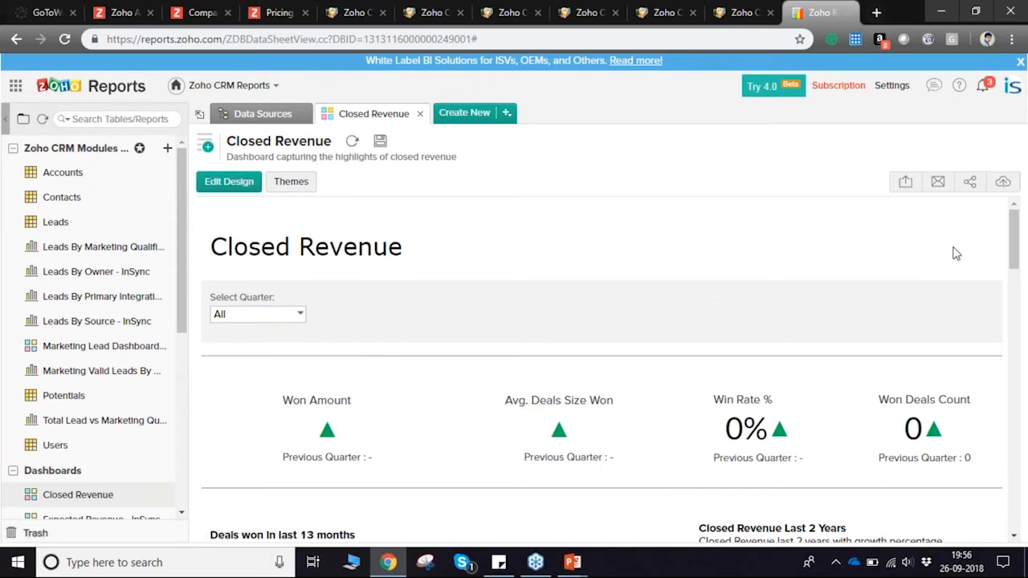
Step: Open the Email as HTML settings for the Closed Revenue dashboard and check the available sender addresses, keeping the preset sender
{"action": "left_click", "coordinate": [942, 191]}
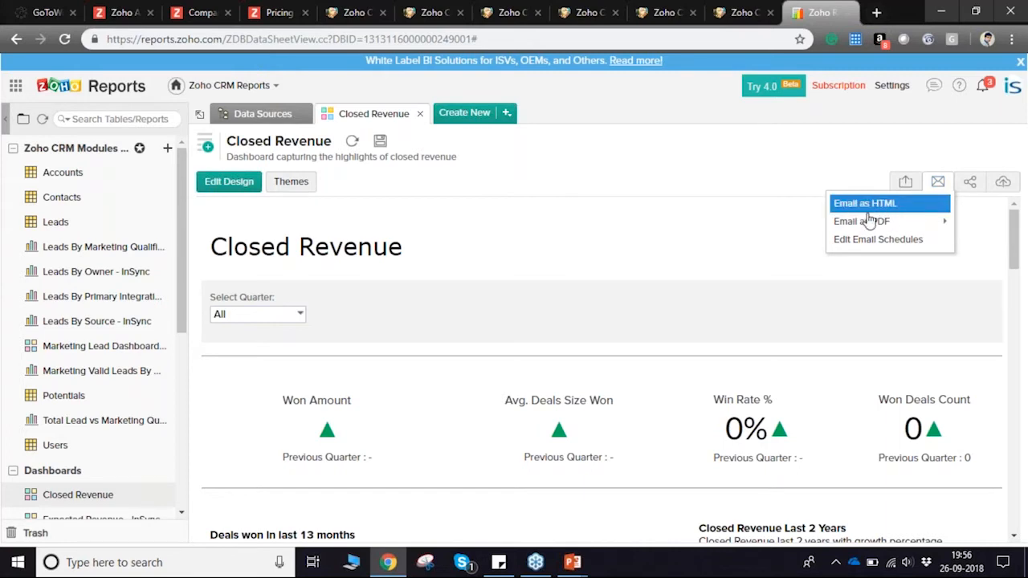
{"action": "mouse_move", "coordinate": [869, 226]}
{"action": "left_click", "coordinate": [867, 206]}
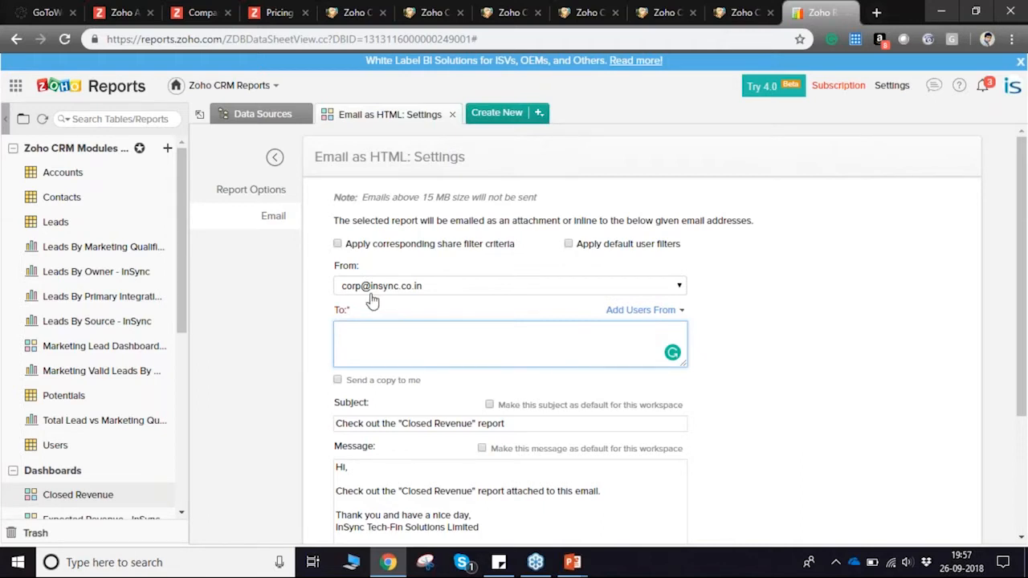
{"action": "left_click", "coordinate": [448, 290]}
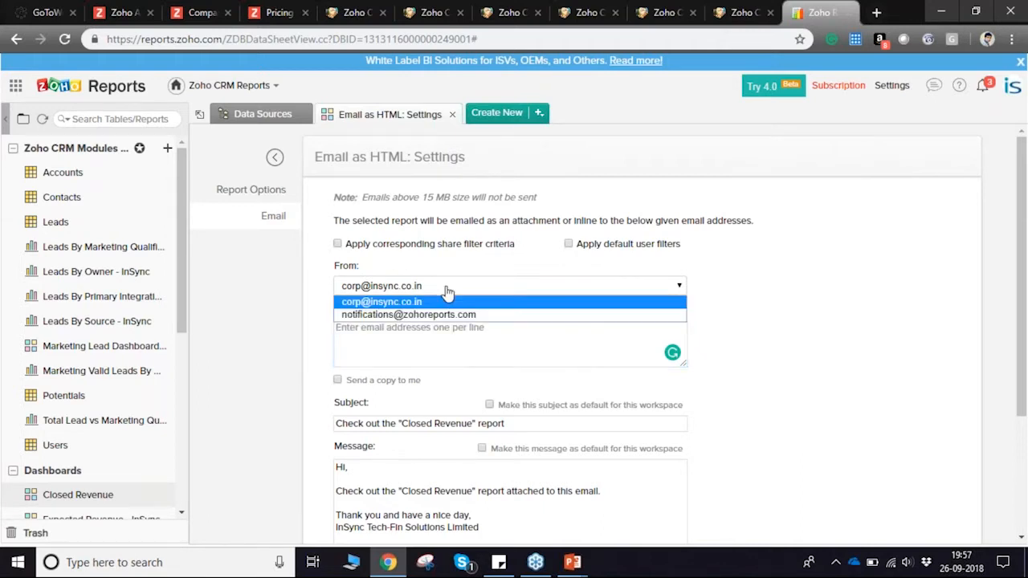
{"action": "left_click", "coordinate": [447, 291]}
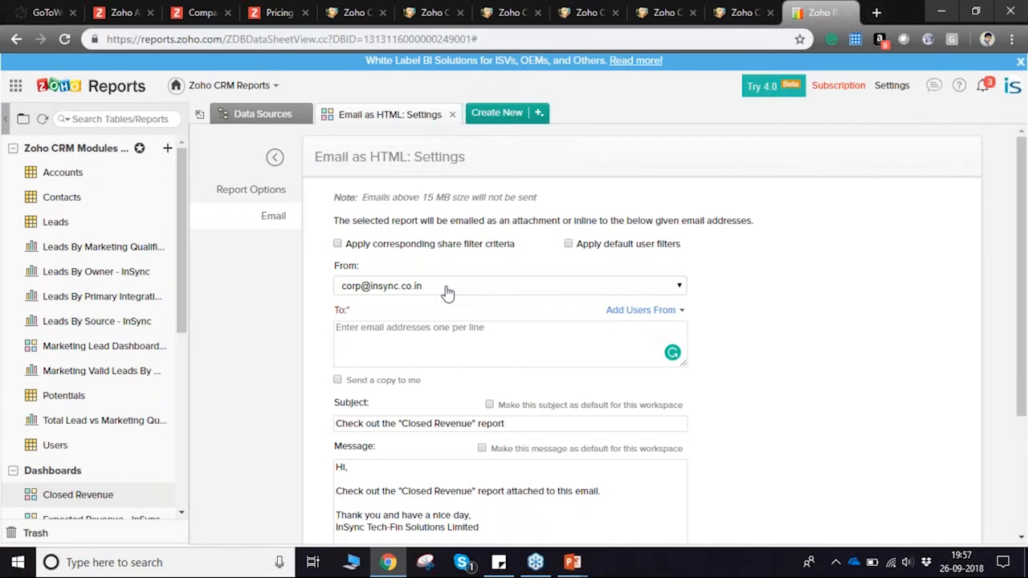
Step: Fill the recipient field with a suggested e-mail address and clear it again
{"action": "left_click", "coordinate": [409, 340]}
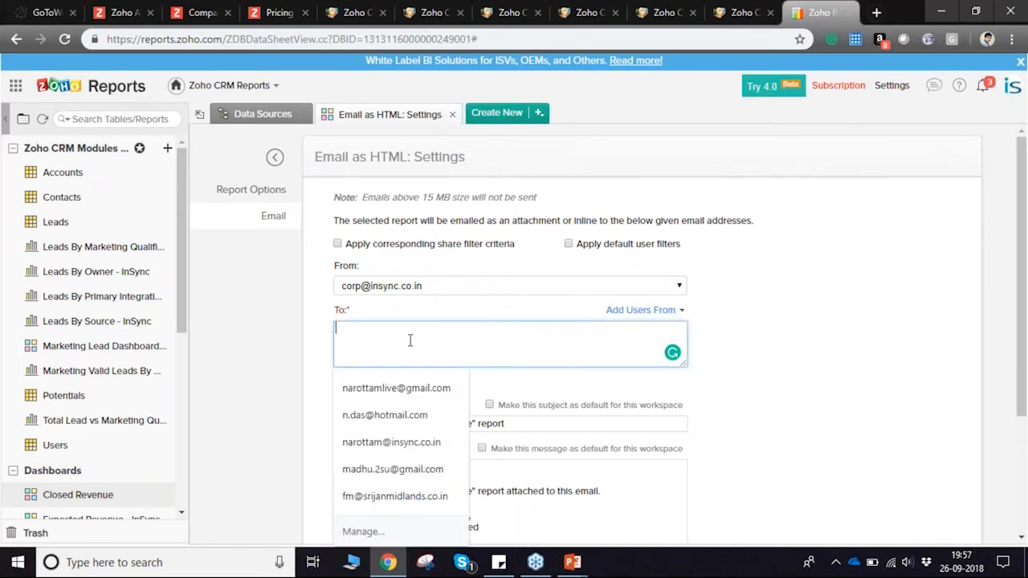
{"action": "left_click", "coordinate": [408, 414]}
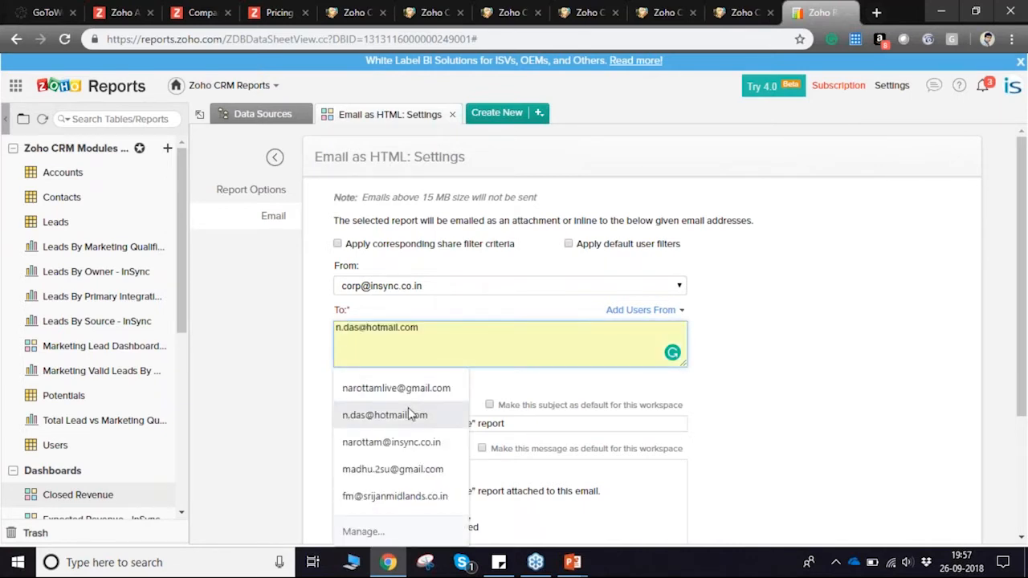
{"action": "left_click", "coordinate": [396, 388]}
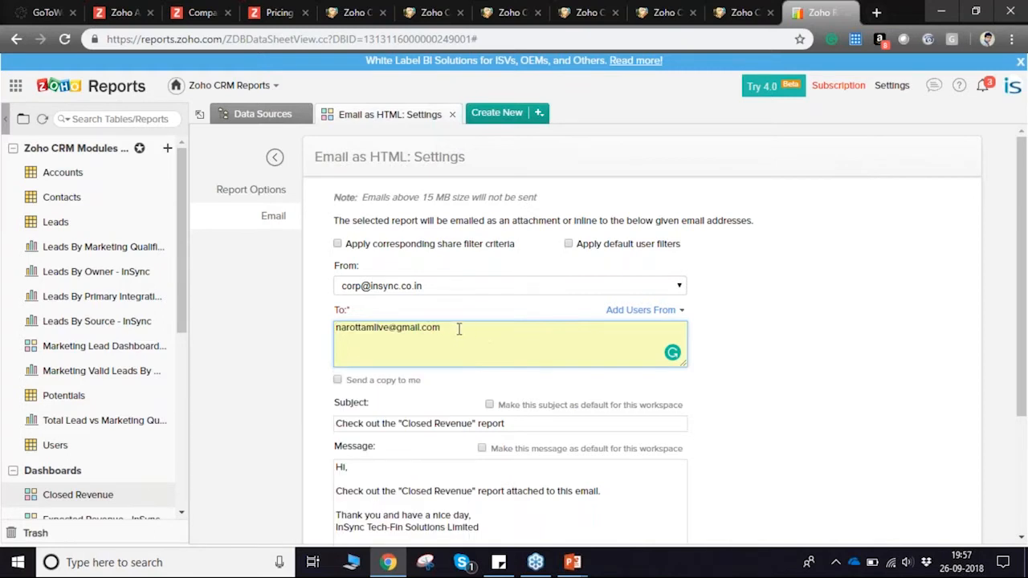
{"action": "left_click_drag", "start_coordinate": [459, 329], "coordinate": [295, 331]}
{"action": "key", "text": "BackSpace"}
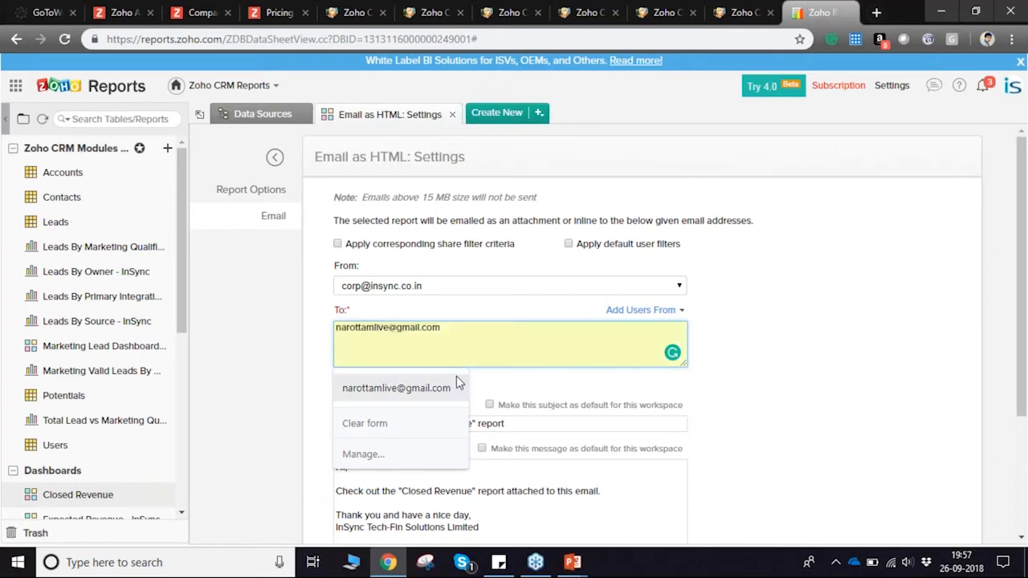
{"action": "left_click", "coordinate": [799, 344]}
Step: Enable scheduling for the email and review the schedule frequency and repeat options, keeping Daily with a repeat every 1 day
{"action": "scroll", "coordinate": [767, 384], "scroll_direction": "down", "scroll_amount": 1}
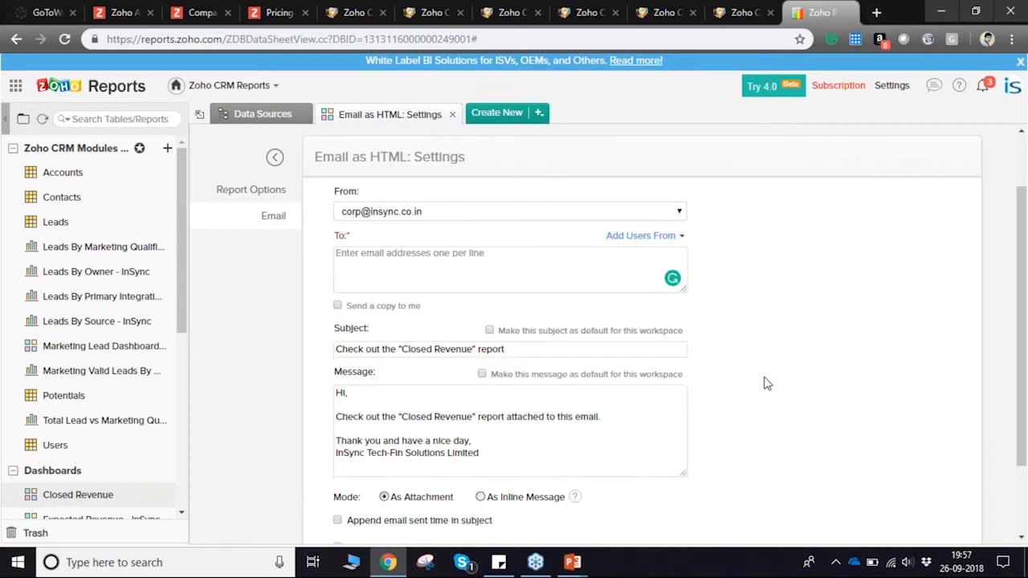
{"action": "scroll", "coordinate": [767, 384], "scroll_direction": "down", "scroll_amount": 2}
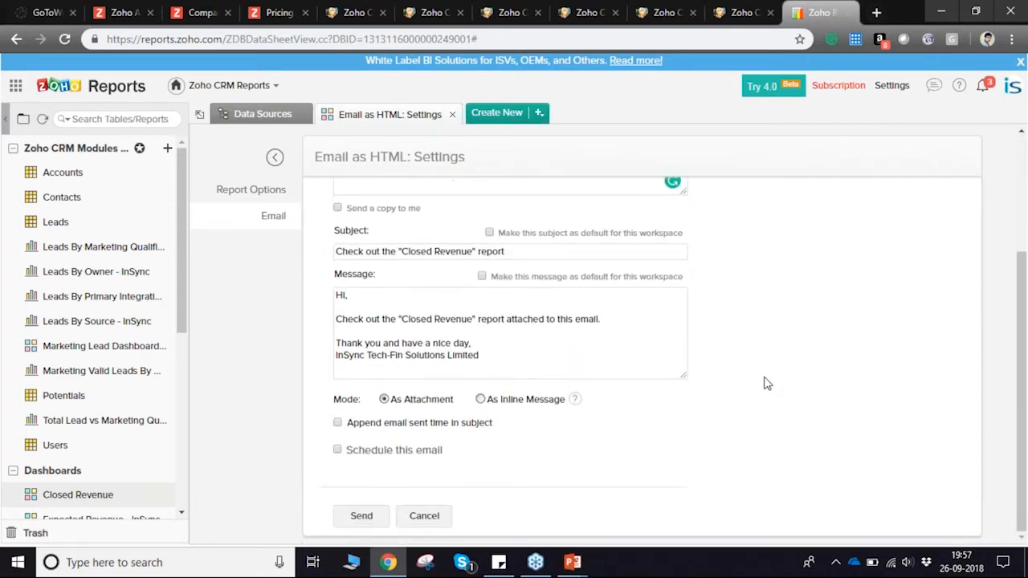
{"action": "left_click", "coordinate": [338, 452]}
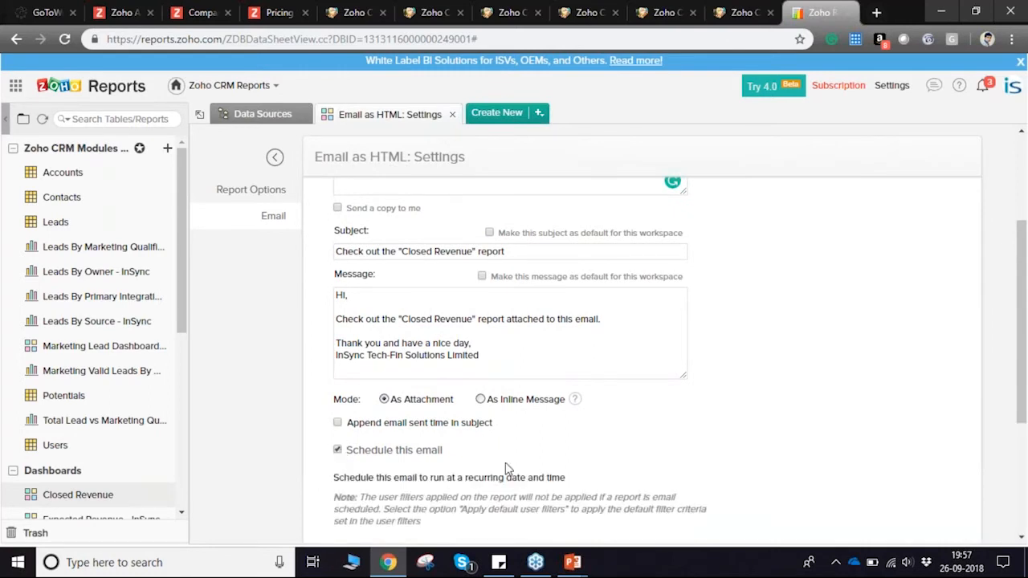
{"action": "scroll", "coordinate": [507, 470], "scroll_direction": "down", "scroll_amount": 3}
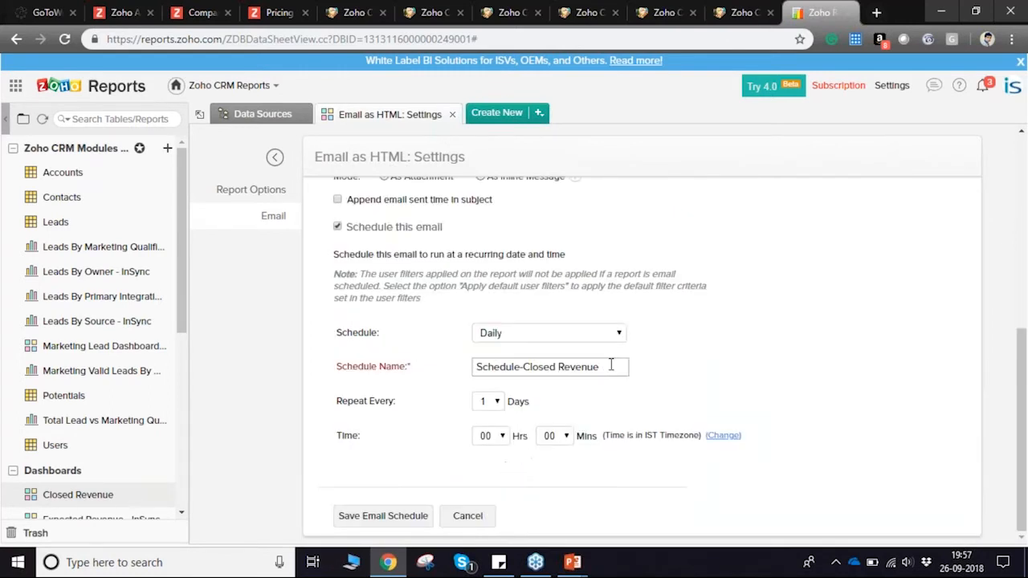
{"action": "left_click", "coordinate": [590, 335]}
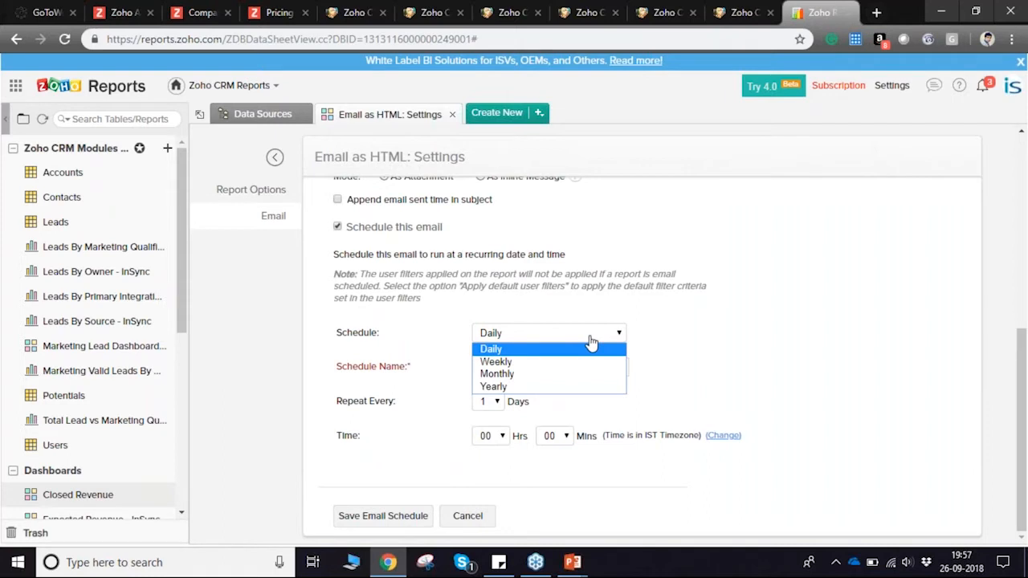
{"action": "left_click", "coordinate": [589, 336]}
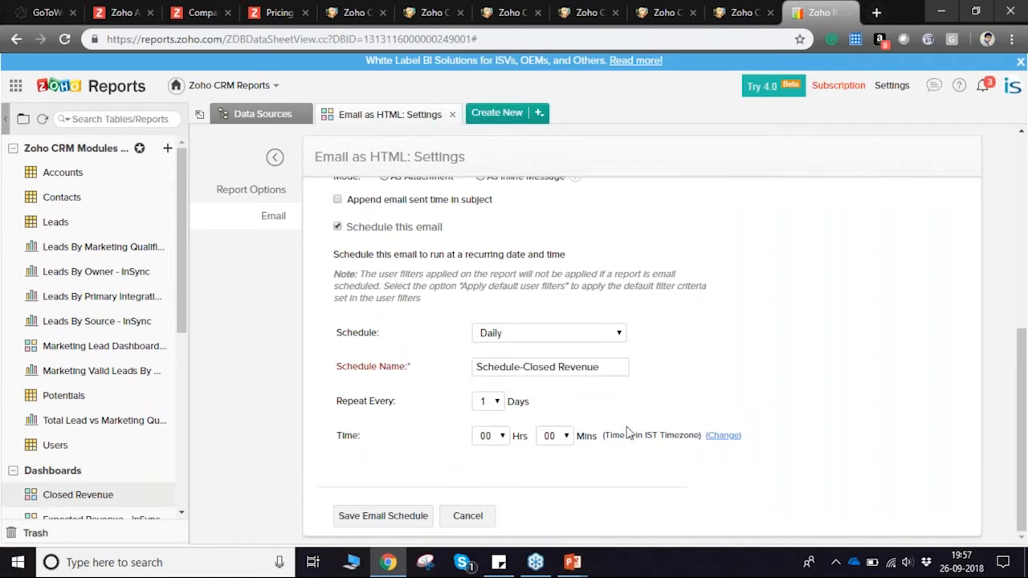
{"action": "left_click", "coordinate": [487, 406]}
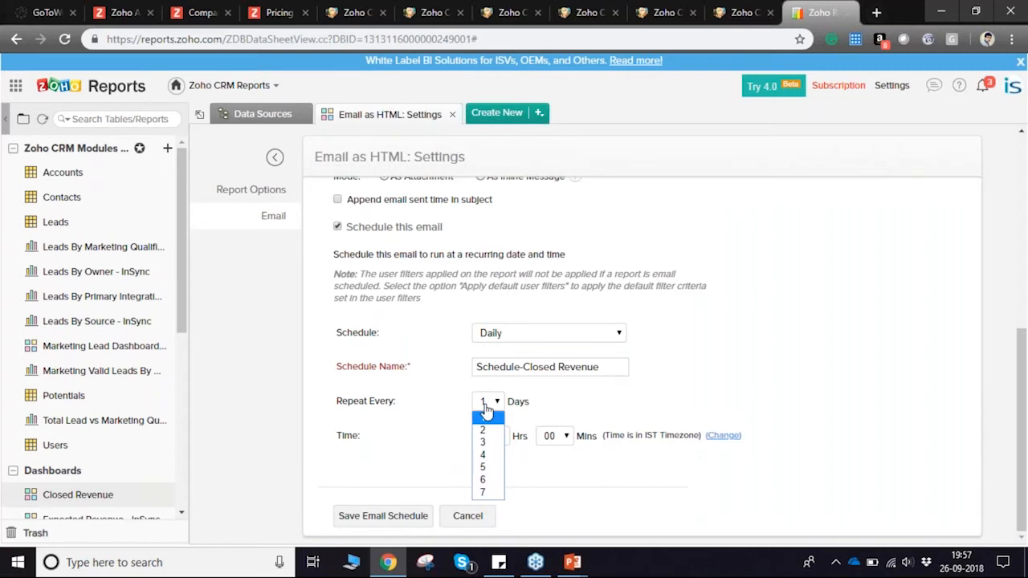
{"action": "left_click", "coordinate": [703, 372]}
{"action": "scroll", "coordinate": [704, 372], "scroll_direction": "up", "scroll_amount": 1}
{"action": "scroll", "coordinate": [666, 273], "scroll_direction": "down", "scroll_amount": 1}
{"action": "scroll", "coordinate": [666, 273], "scroll_direction": "up", "scroll_amount": 2}
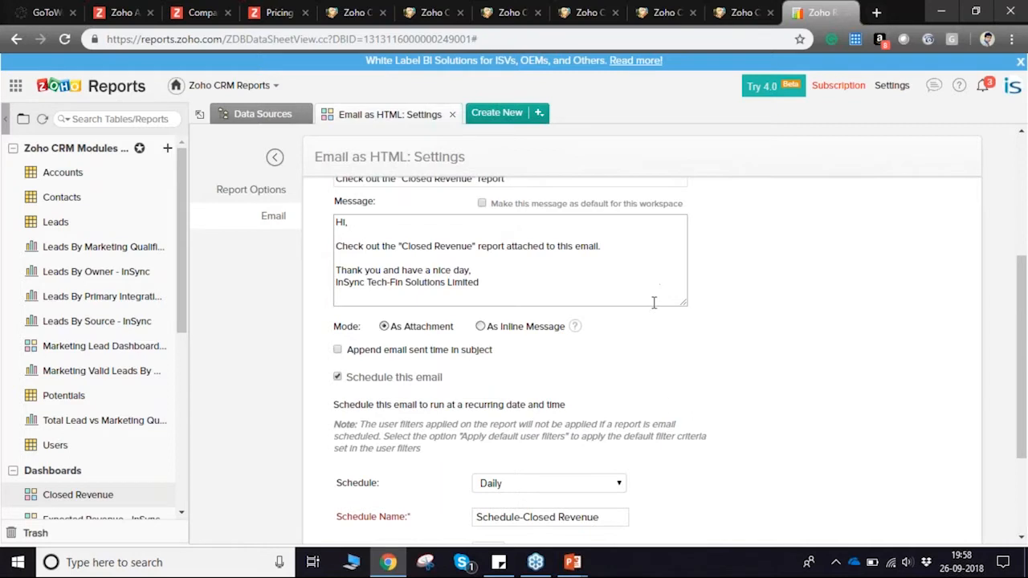
{"action": "scroll", "coordinate": [673, 406], "scroll_direction": "up", "scroll_amount": 1}
{"action": "scroll", "coordinate": [673, 407], "scroll_direction": "up", "scroll_amount": 3}
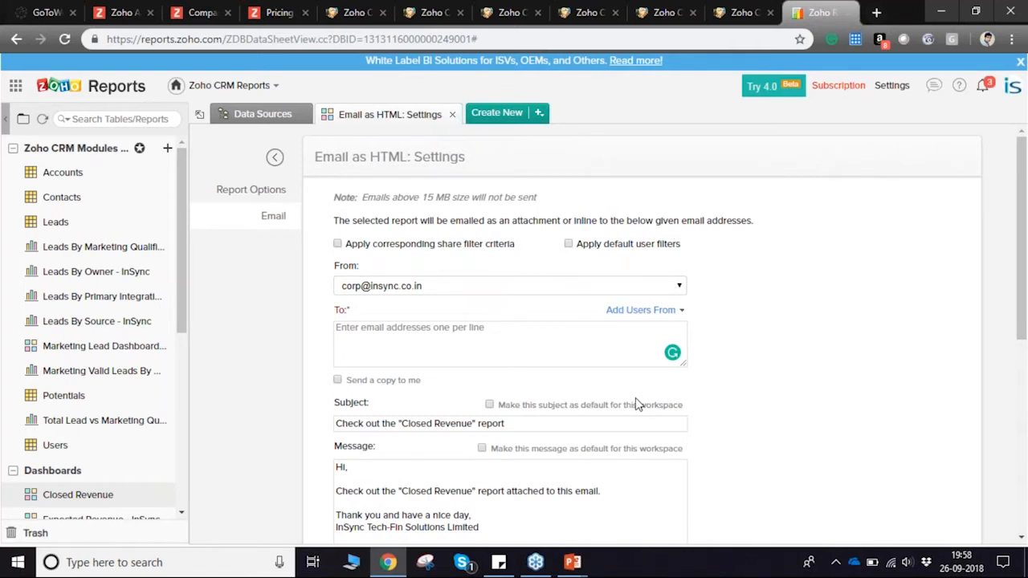
{"action": "scroll", "coordinate": [636, 404], "scroll_direction": "down", "scroll_amount": 3}
{"action": "left_click", "coordinate": [581, 567]}
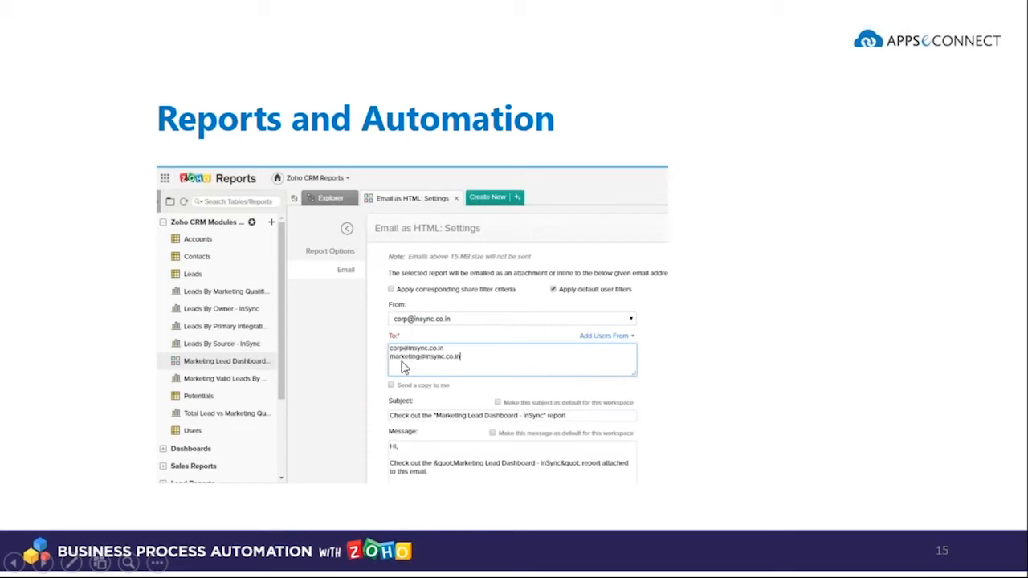
{"action": "left_click", "coordinate": [488, 455]}
{"action": "left_click", "coordinate": [489, 455]}
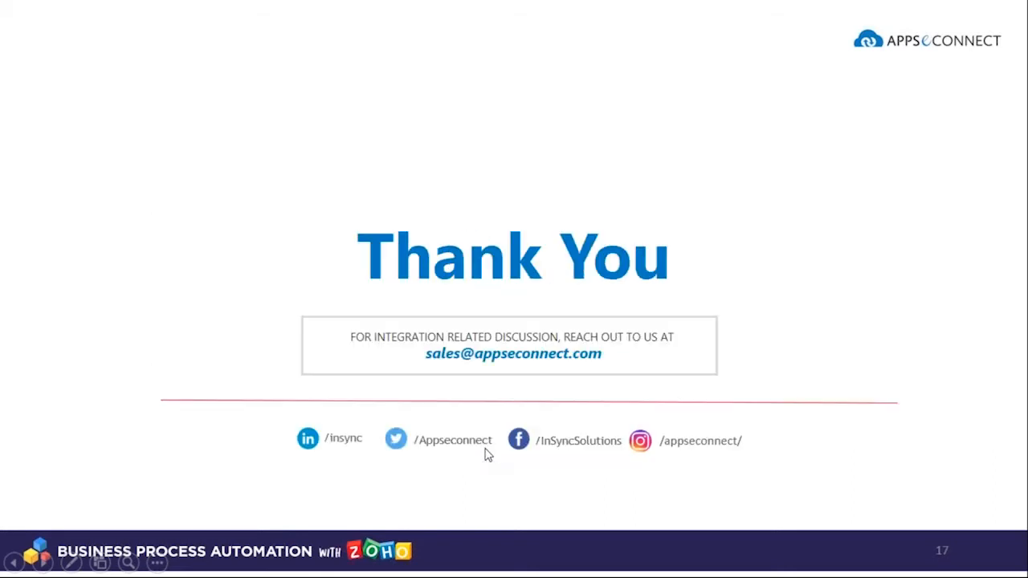
{"action": "key", "text": "Left"}
{"action": "key", "text": "Left"}
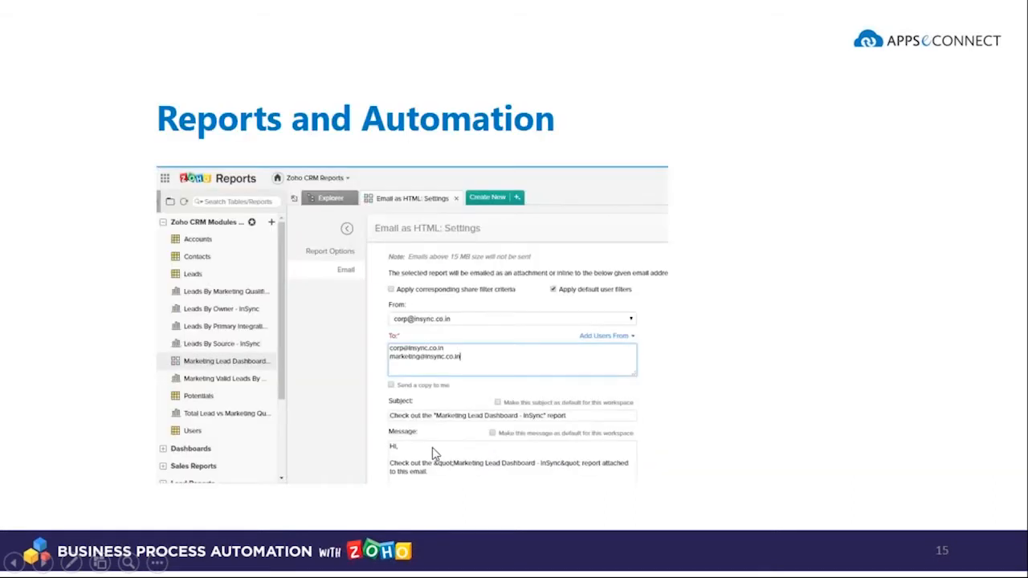